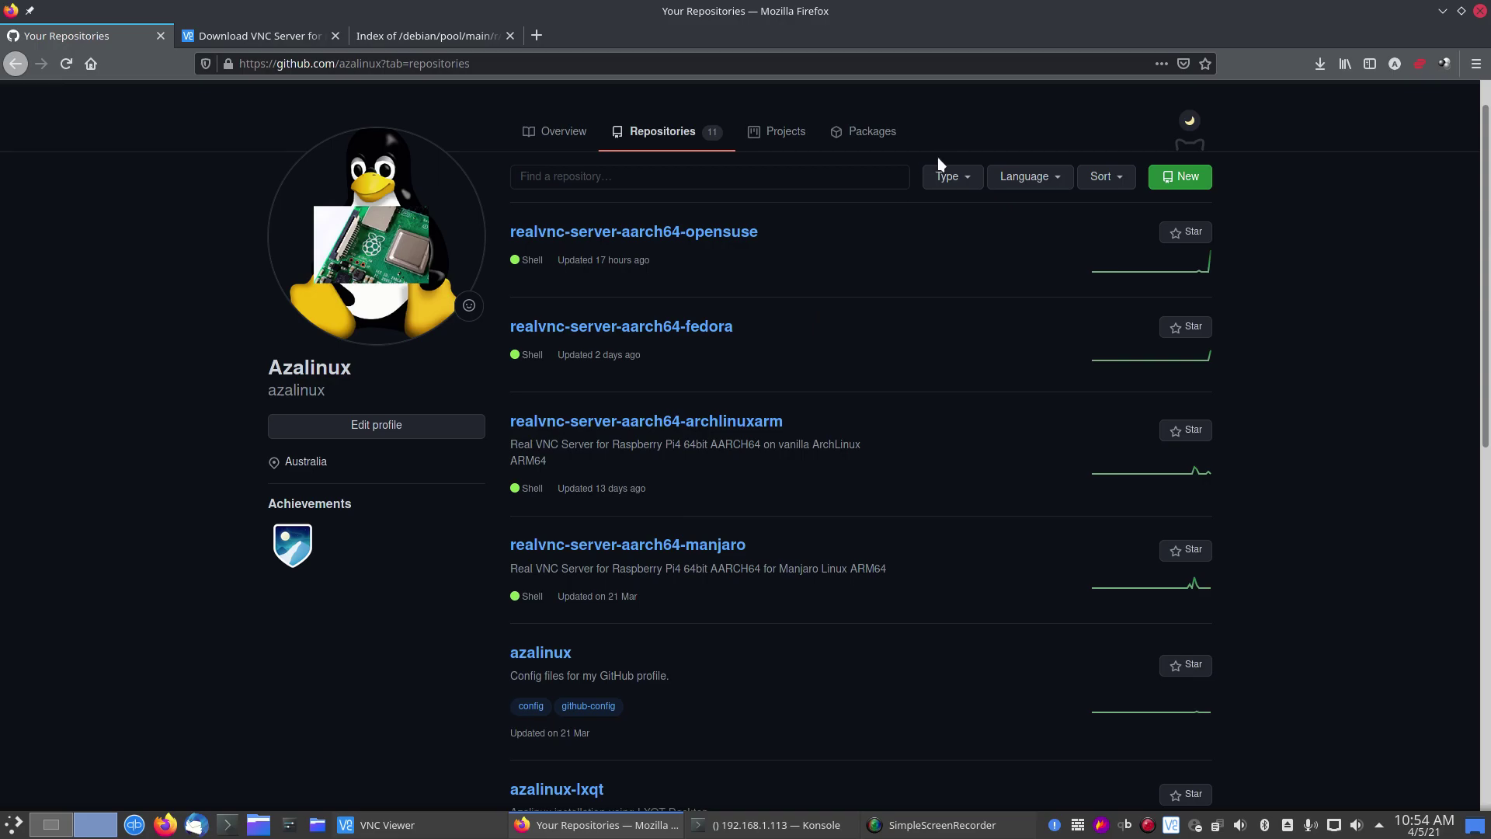
# Step: Start the VNC Server 6.7.4 Raspberry Pi download, cancel it, and switch to the realvnc-vnc archive listing
pyautogui.click(269, 35)
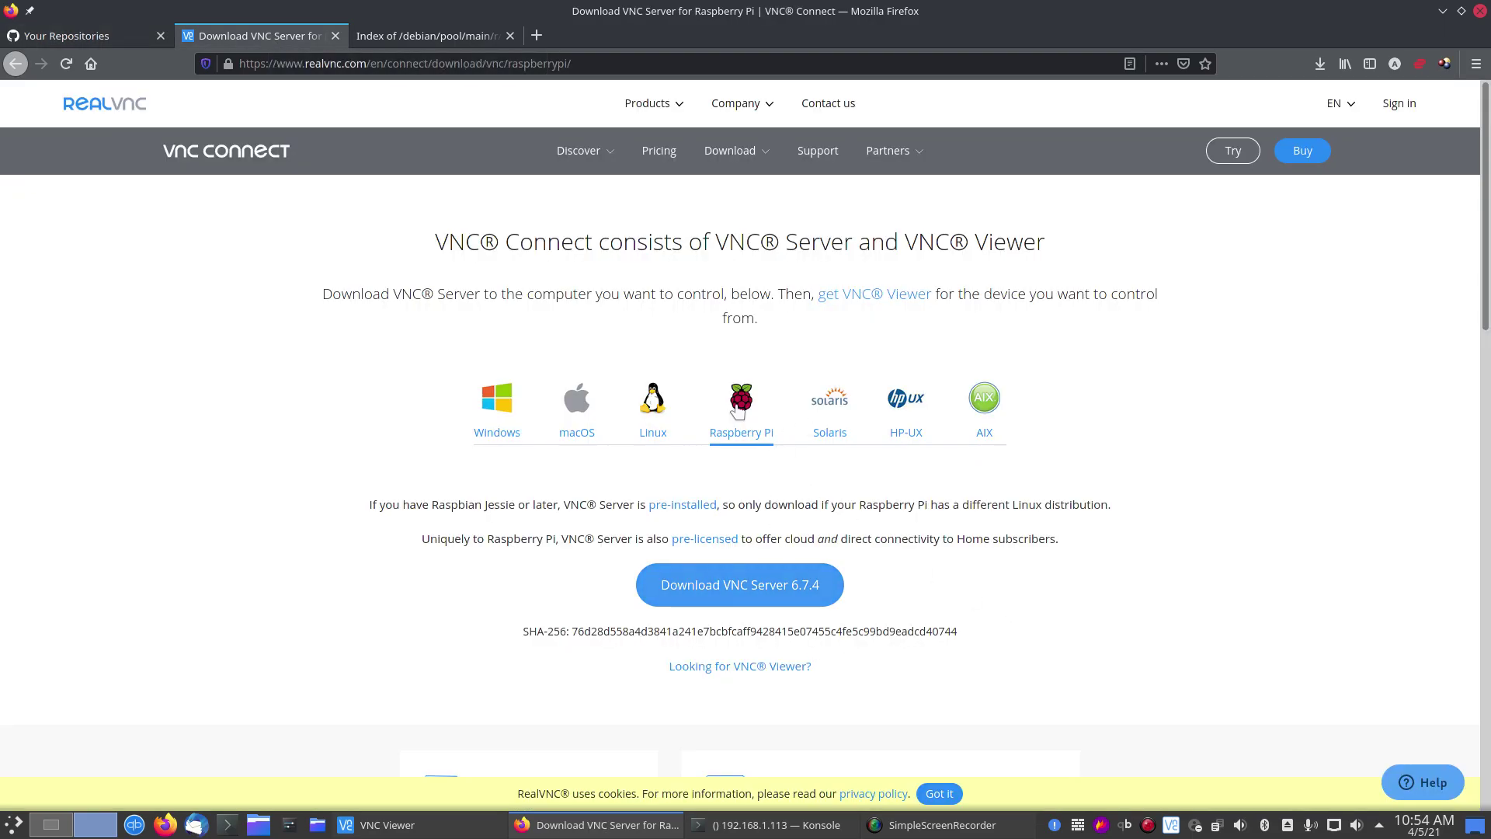
pyautogui.scroll(-2, 976, 587)
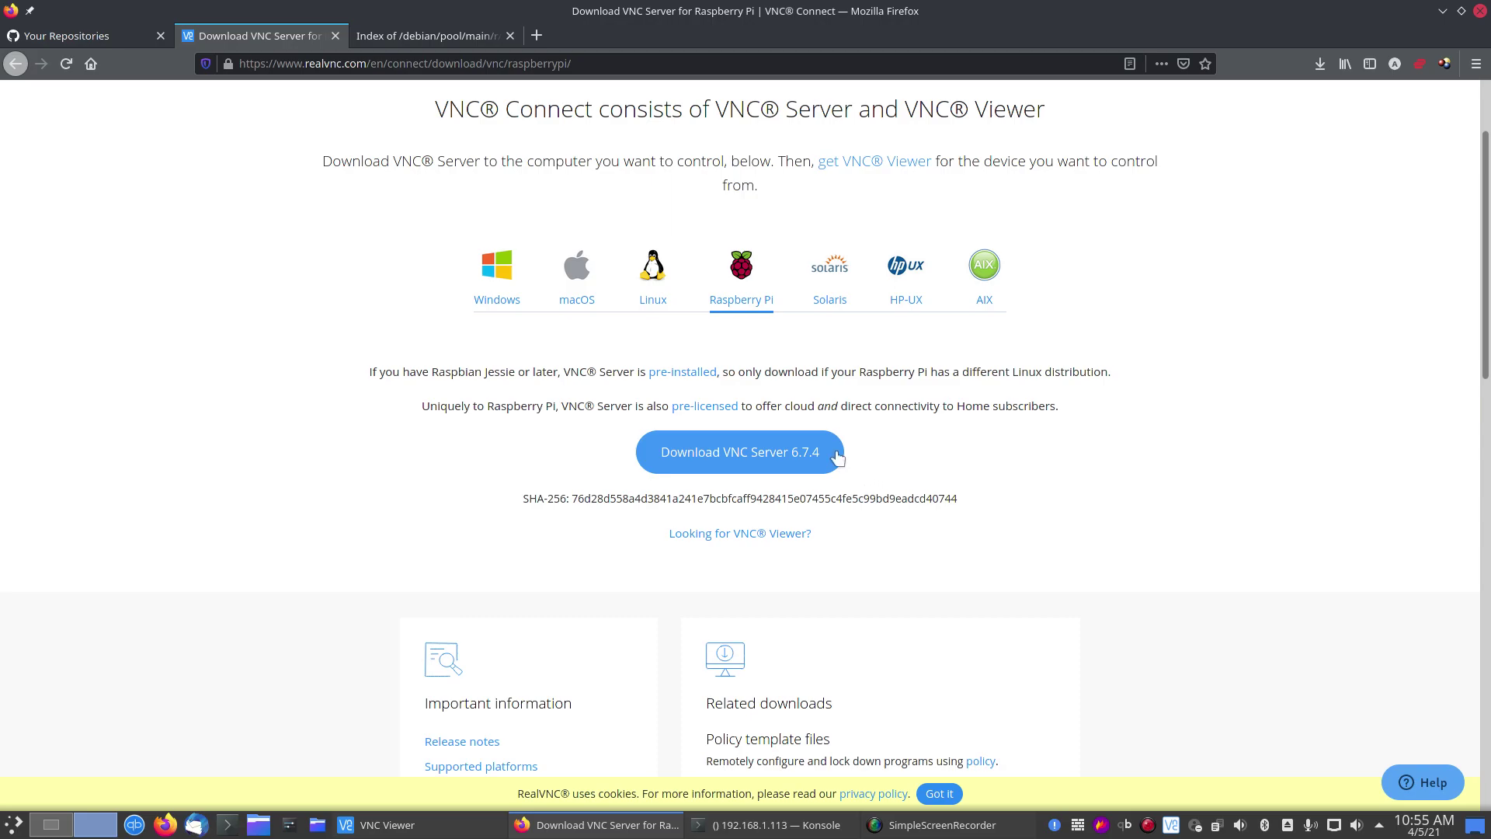
pyautogui.click(752, 454)
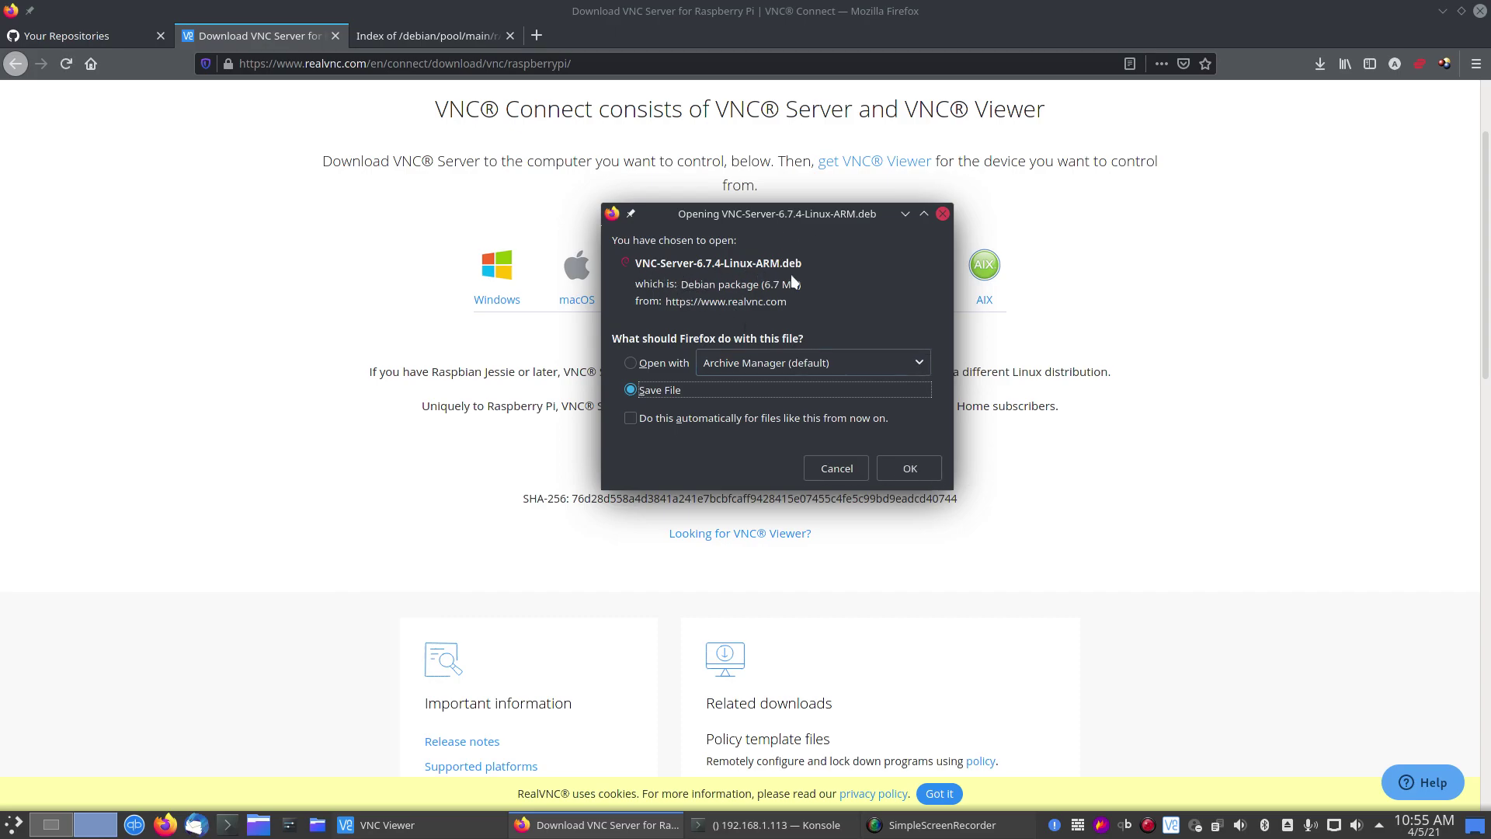
pyautogui.click(838, 470)
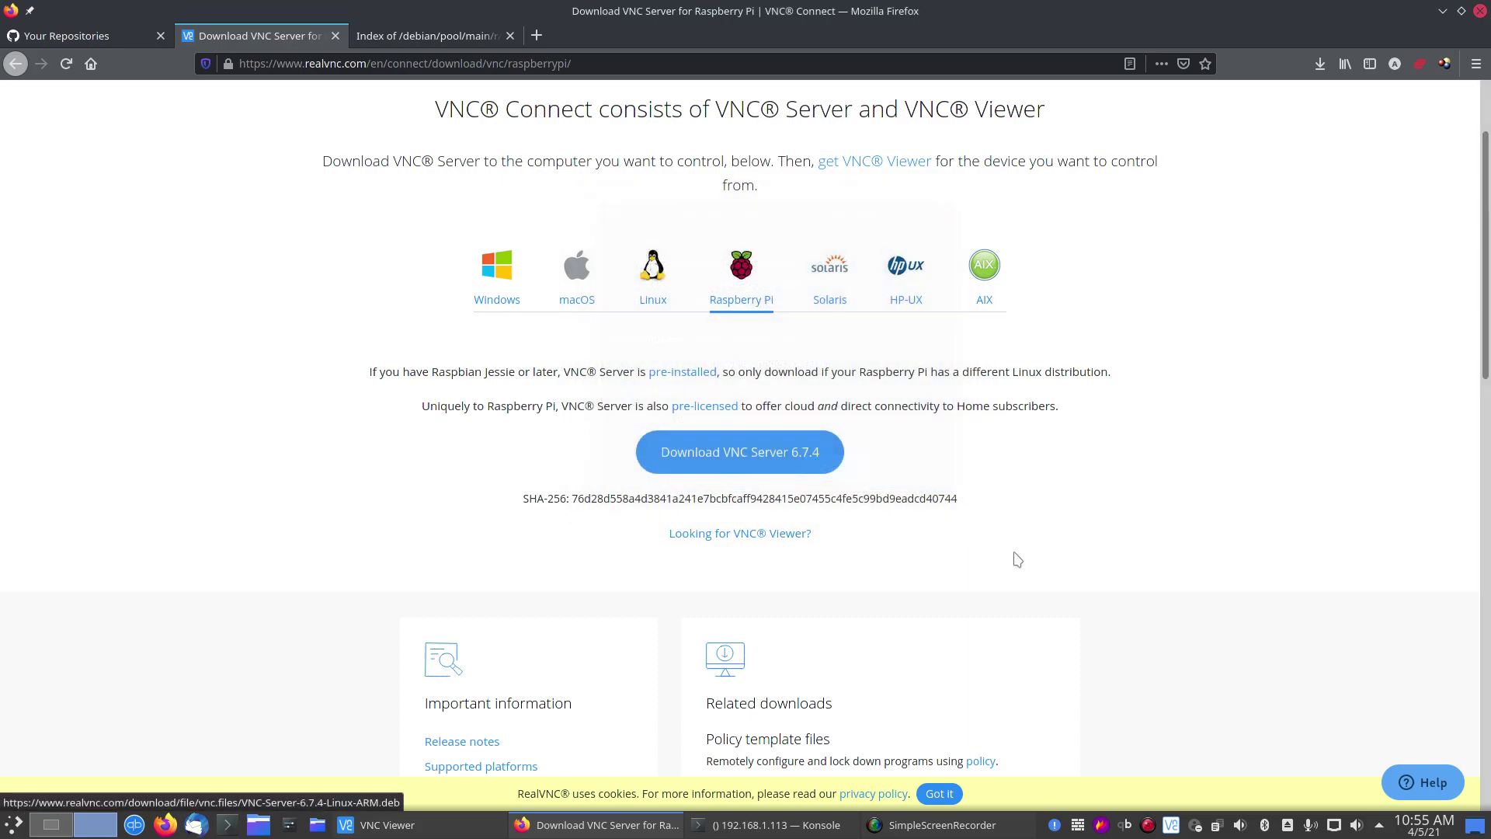
pyautogui.click(403, 34)
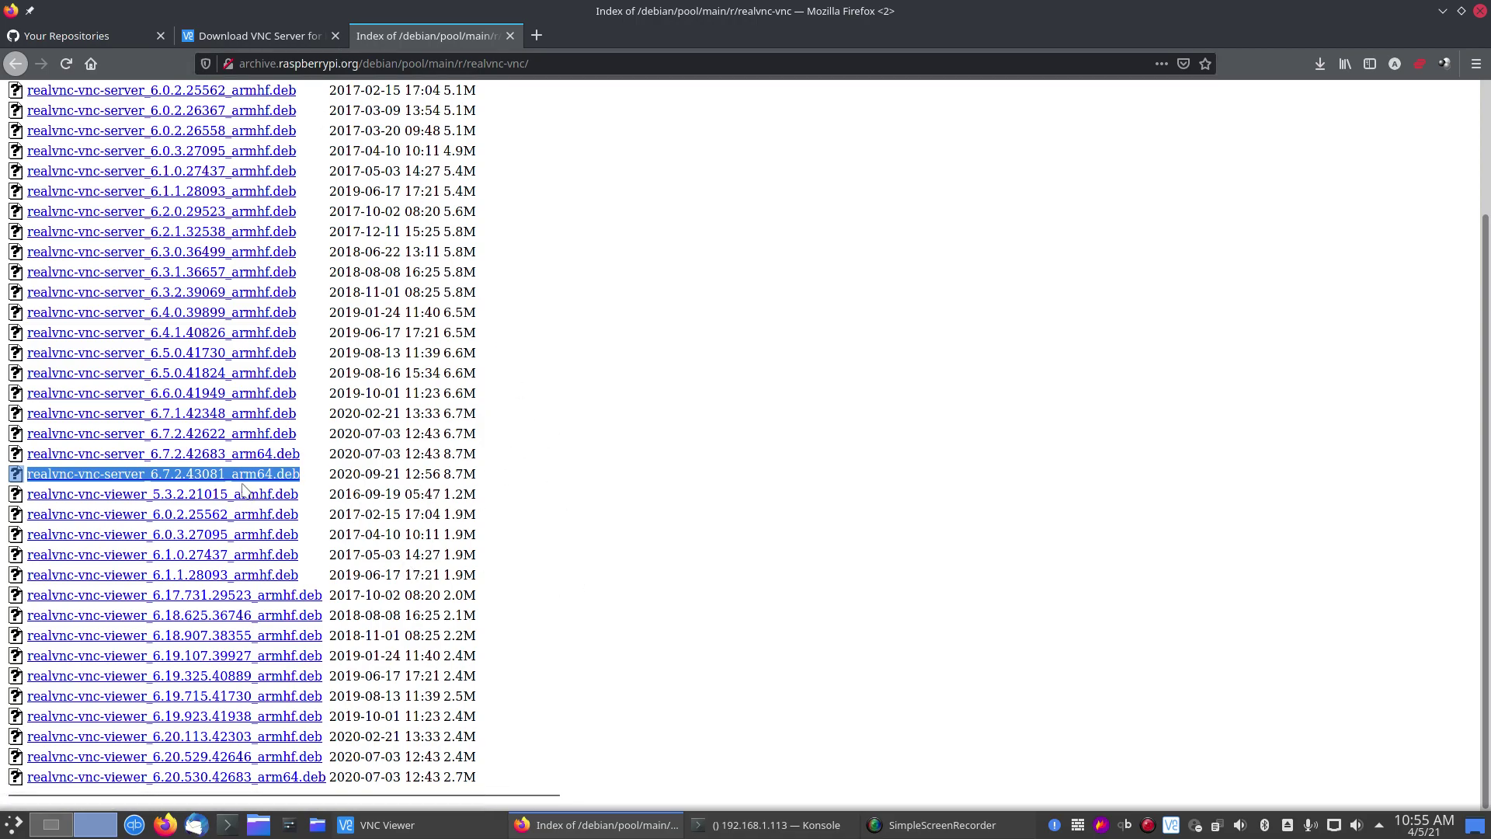
# Step: Highlight the realvnc-vnc-server_6.7.2.43081_arm64.deb entry, then return to the RealVNC download page
pyautogui.moveTo(303, 479); pyautogui.dragTo(31, 477)
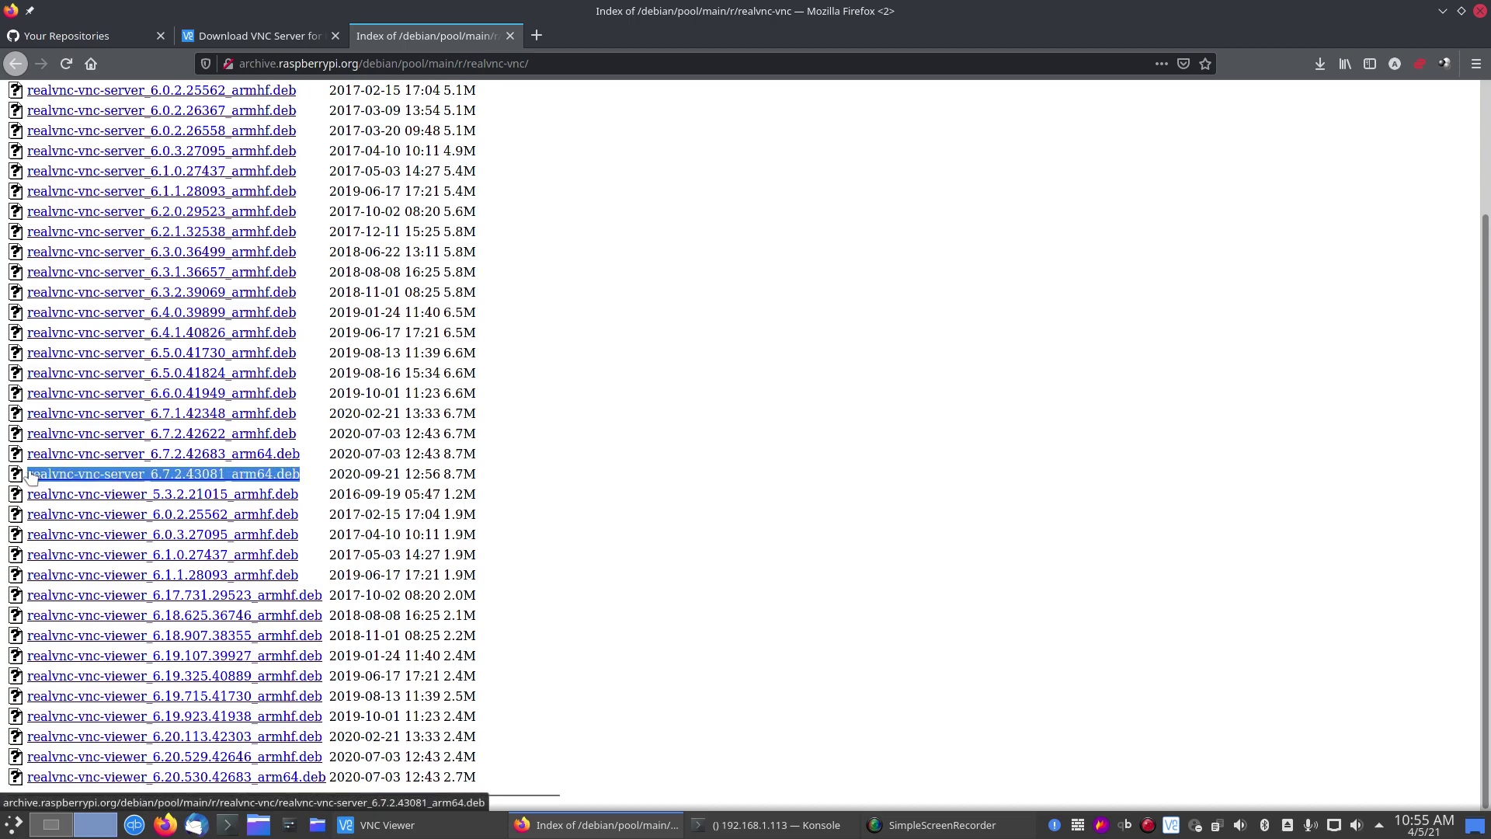
pyautogui.click(615, 492)
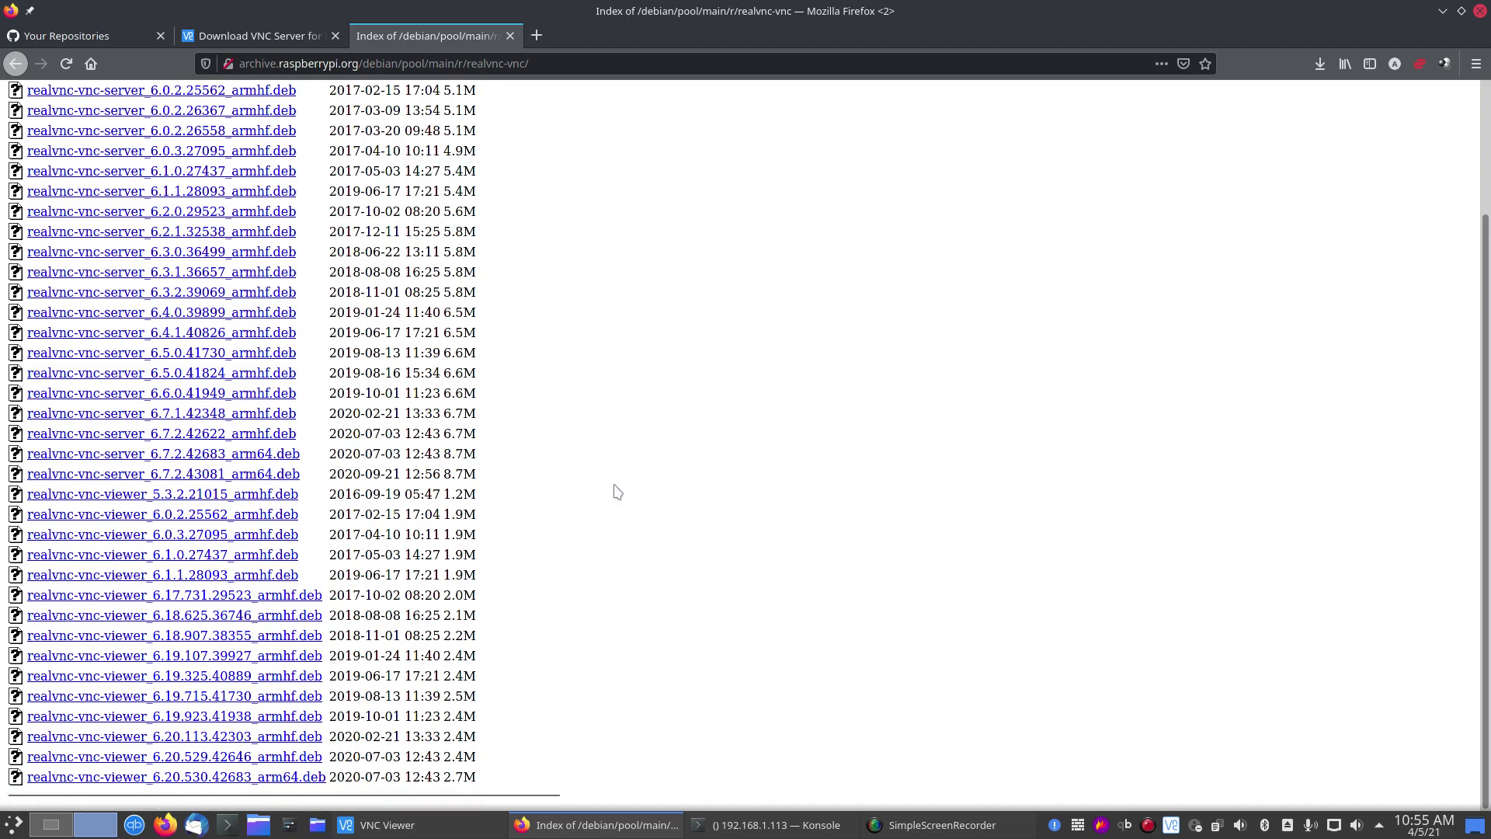
pyautogui.click(277, 32)
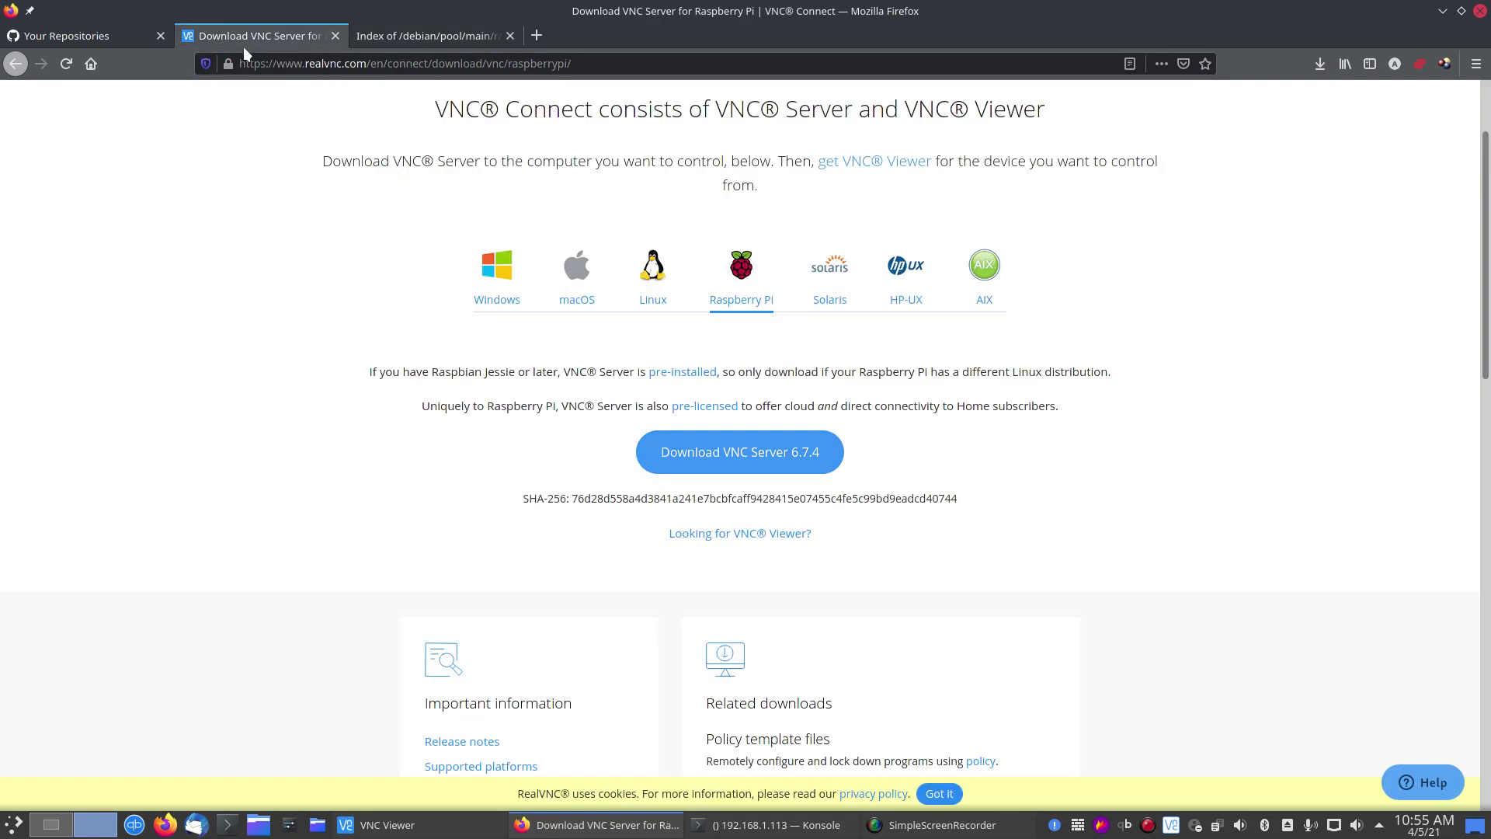
# Step: Open the realvnc-server-aarch64-opensuse repository from the GitHub repositories list
pyautogui.click(95, 35)
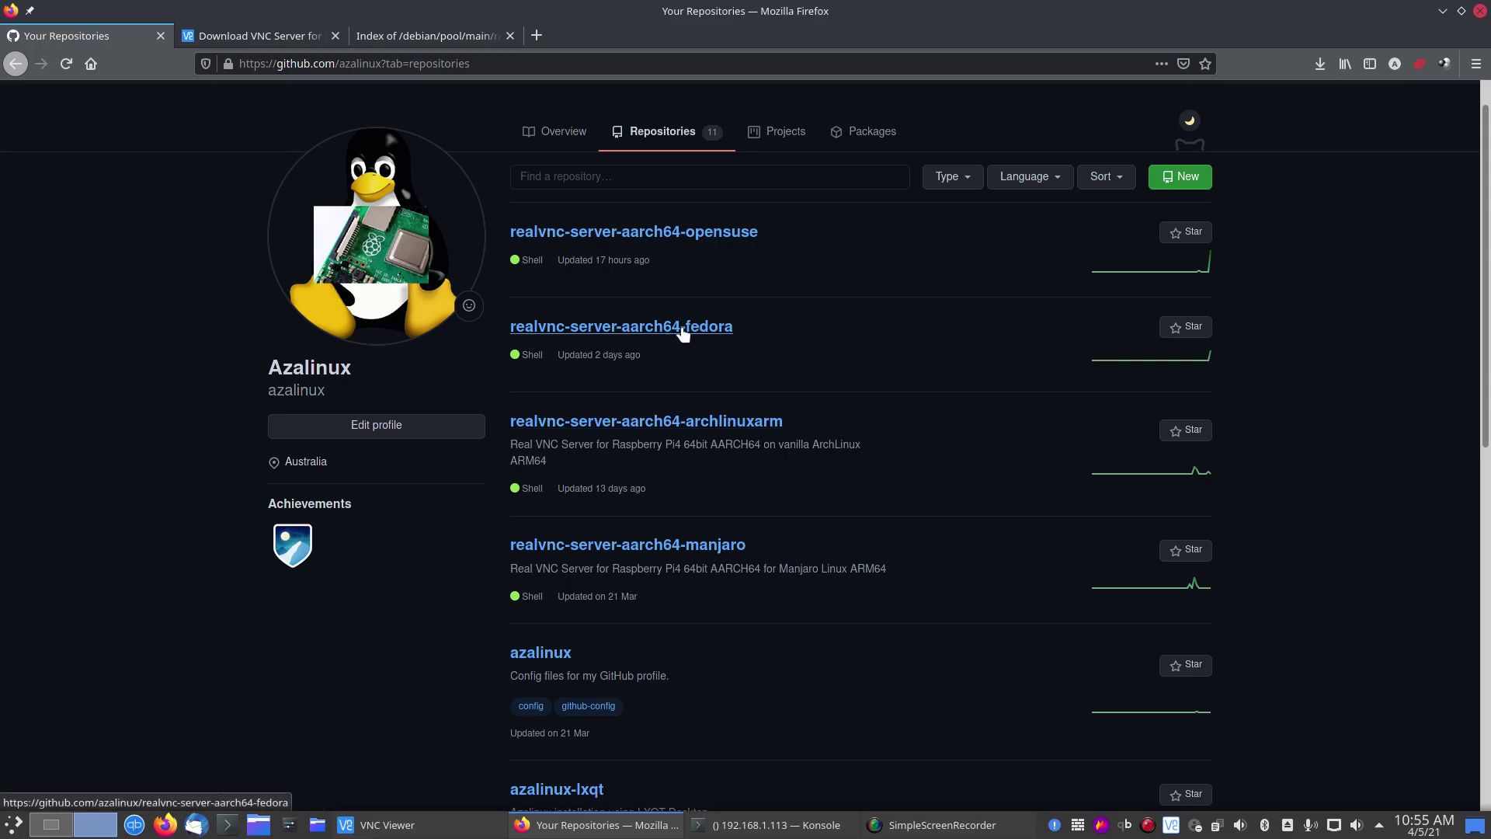
pyautogui.click(675, 234)
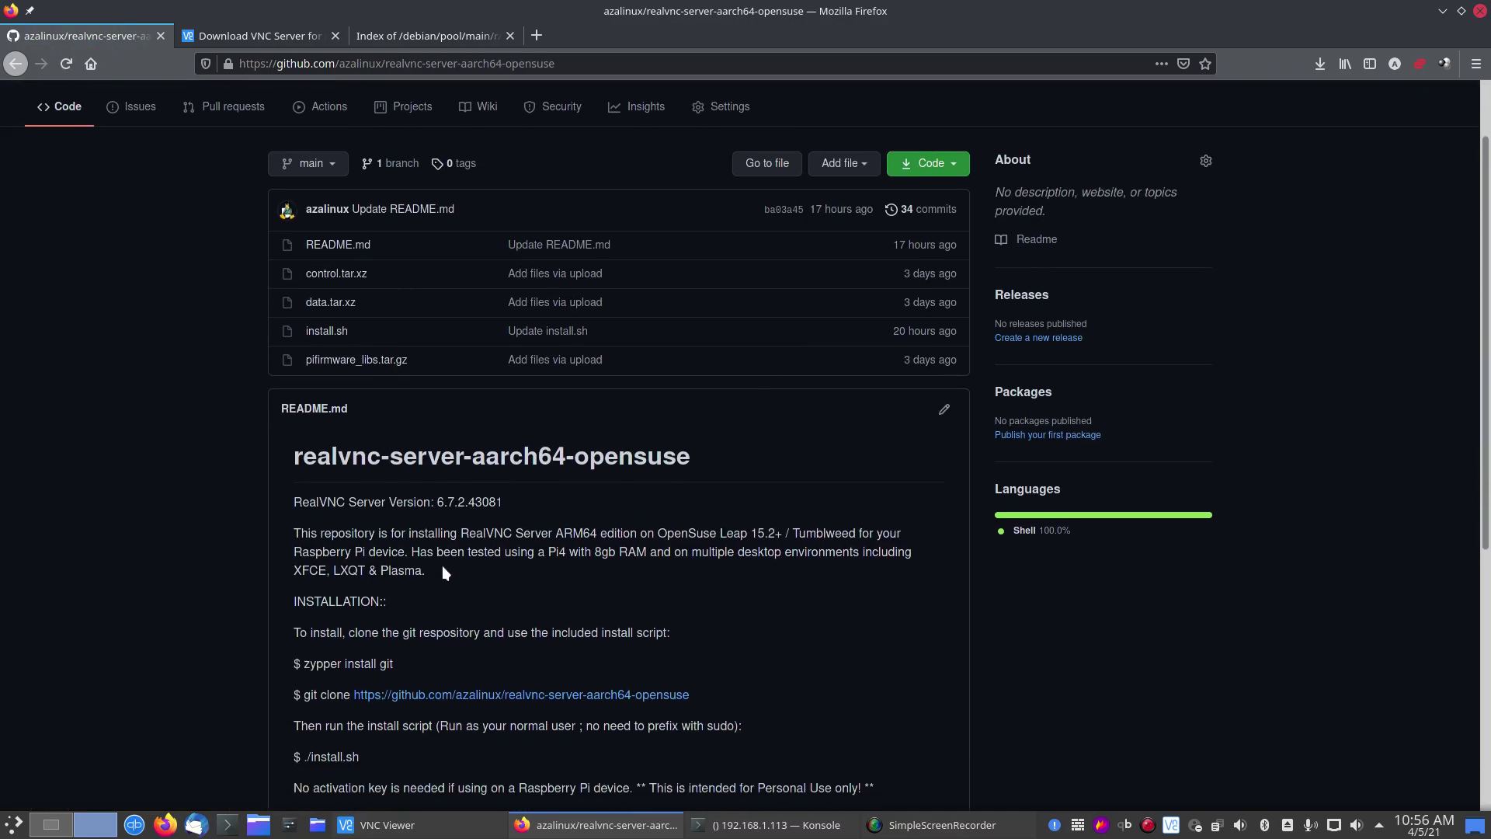
pyautogui.scroll(-4, 437, 573)
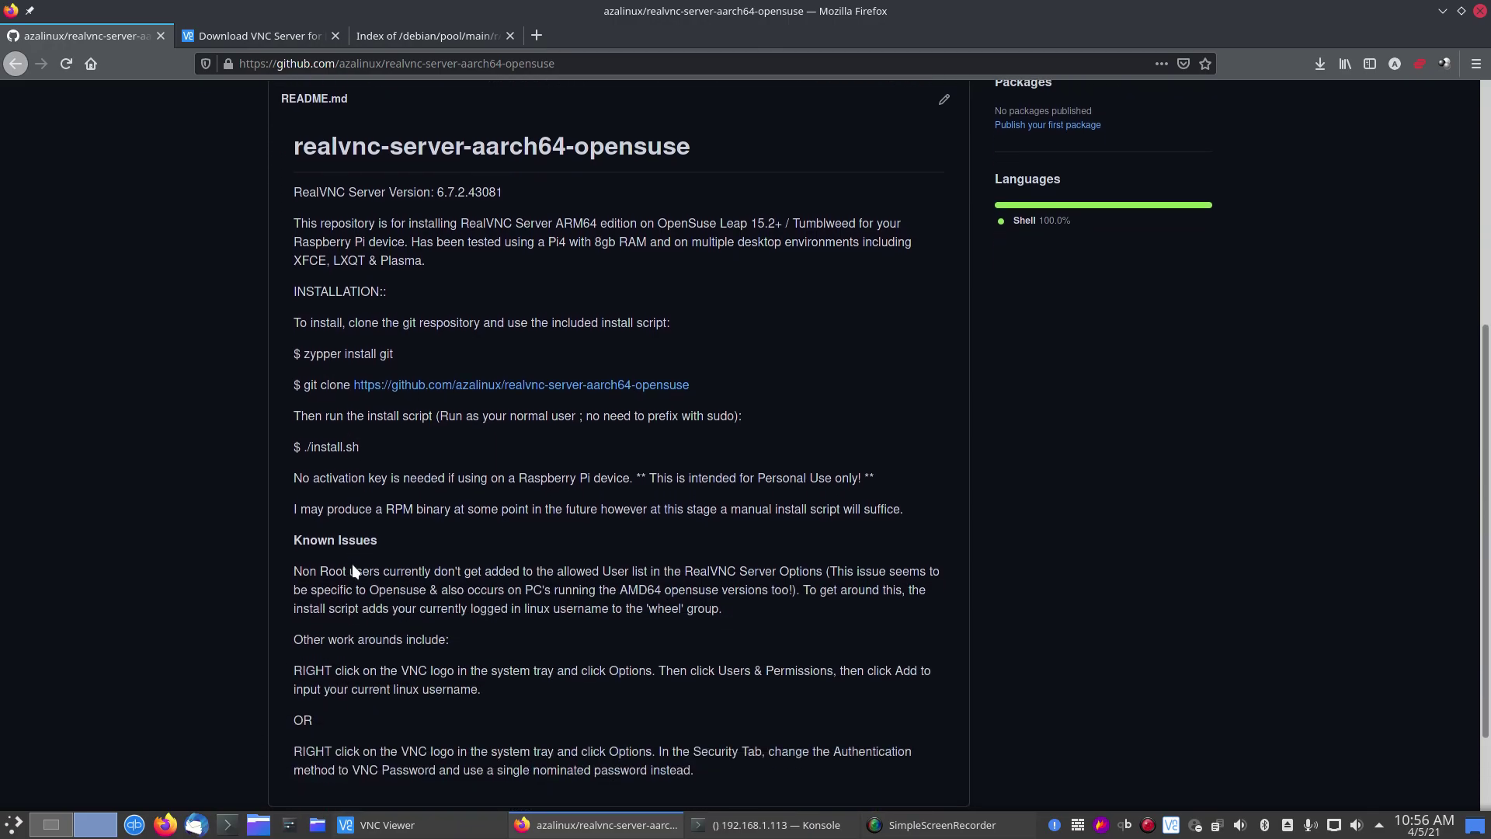
pyautogui.scroll(-1, 326, 532)
# Step: Highlight the README's non-root users Known Issues paragraph and review the nearby install steps
pyautogui.moveTo(326, 536); pyautogui.dragTo(343, 565)
pyautogui.click(692, 665)
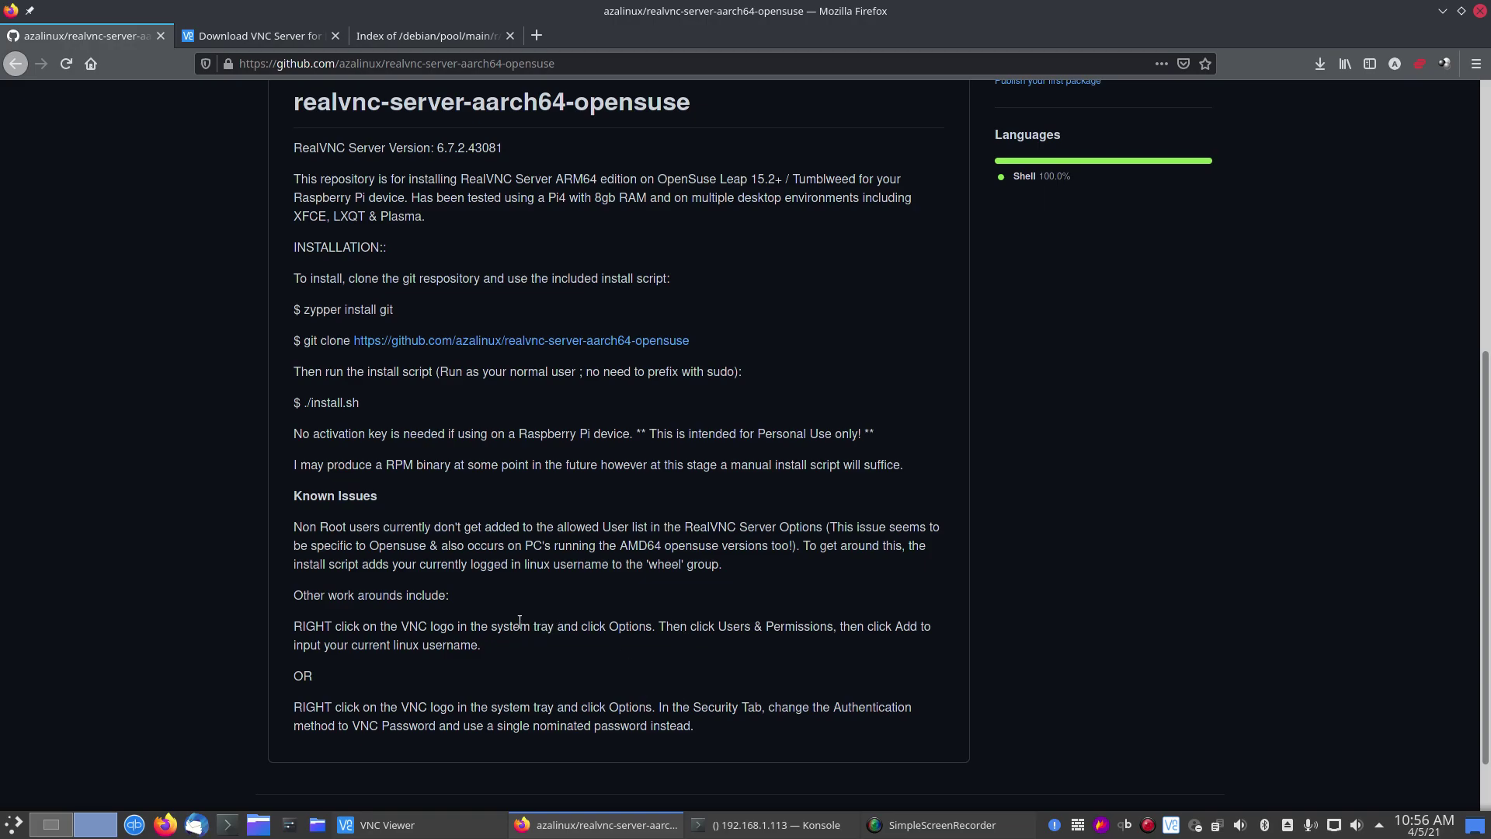
pyautogui.scroll(1, 511, 631)
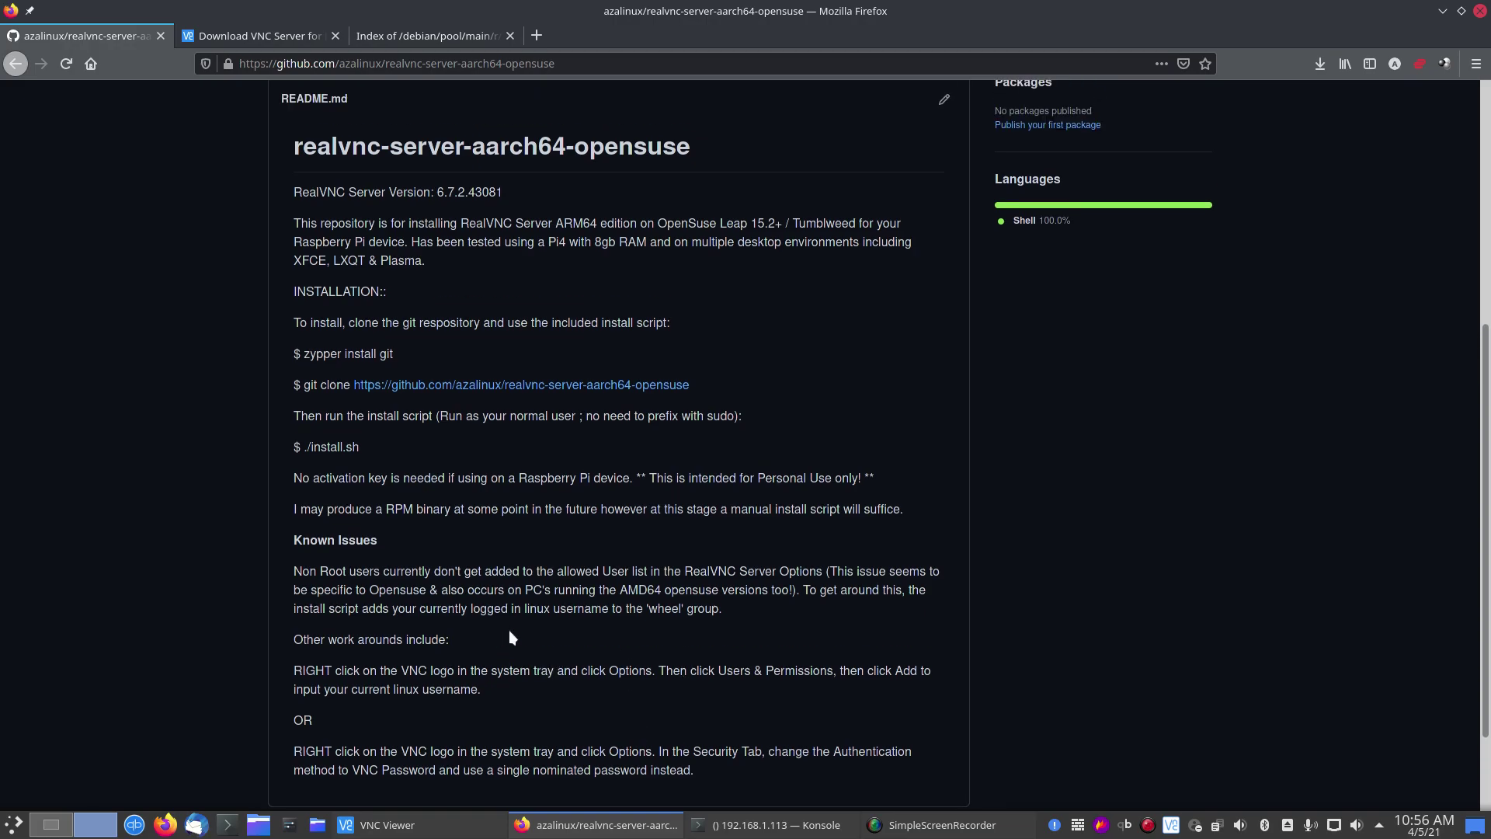
pyautogui.scroll(-1, 509, 630)
pyautogui.scroll(1, 508, 633)
# Step: Bring the Konsole neofetch terminal to the front and drag it to the right half of the screen
pyautogui.moveTo(798, 831)
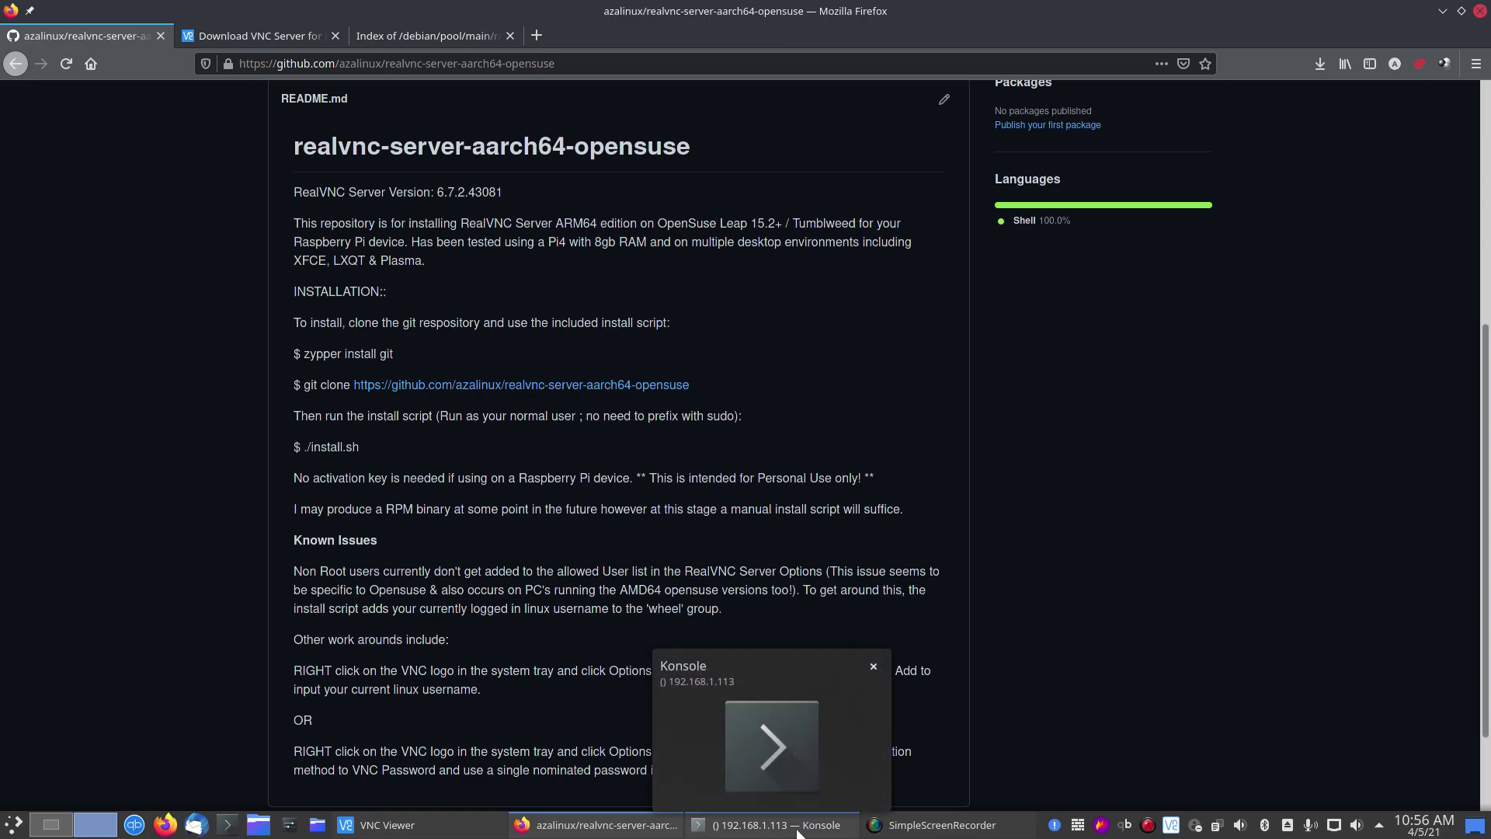
pyautogui.click(797, 831)
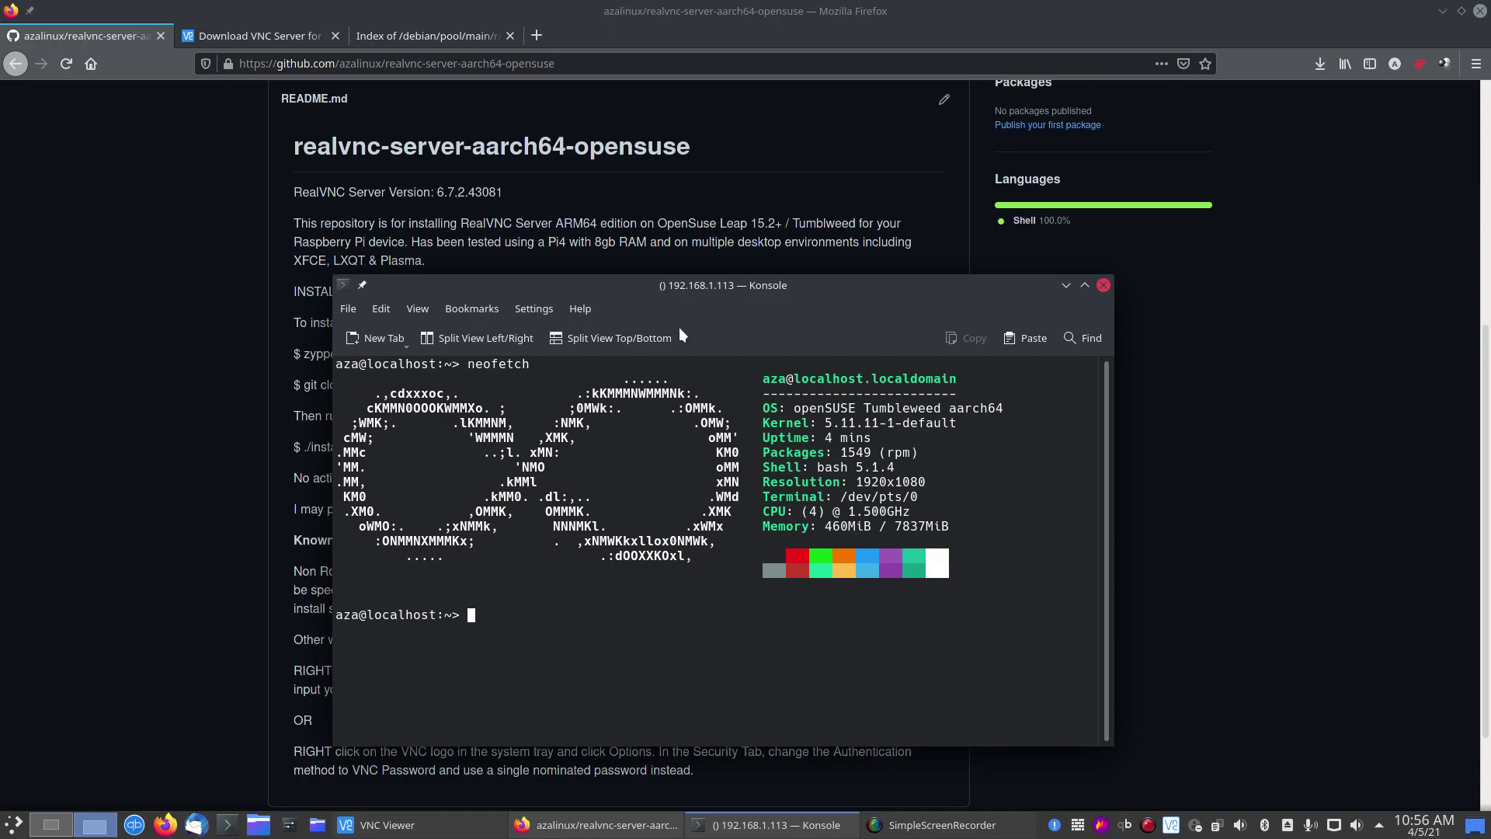
pyautogui.moveTo(693, 291); pyautogui.dragTo(777, 201)
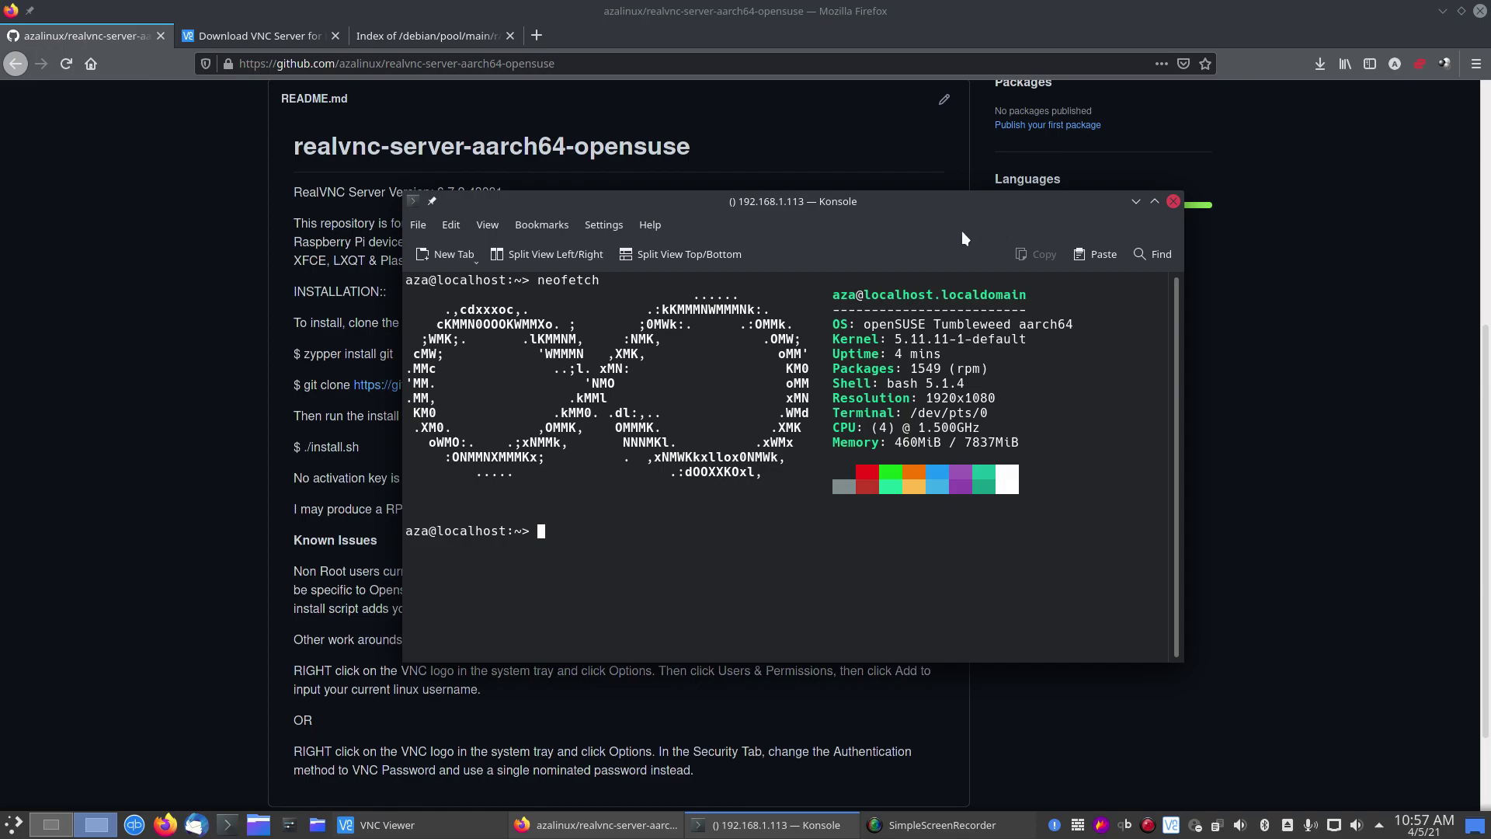
pyautogui.moveTo(898, 203); pyautogui.dragTo(1109, 114)
pyautogui.moveTo(877, 115); pyautogui.dragTo(1485, 210)
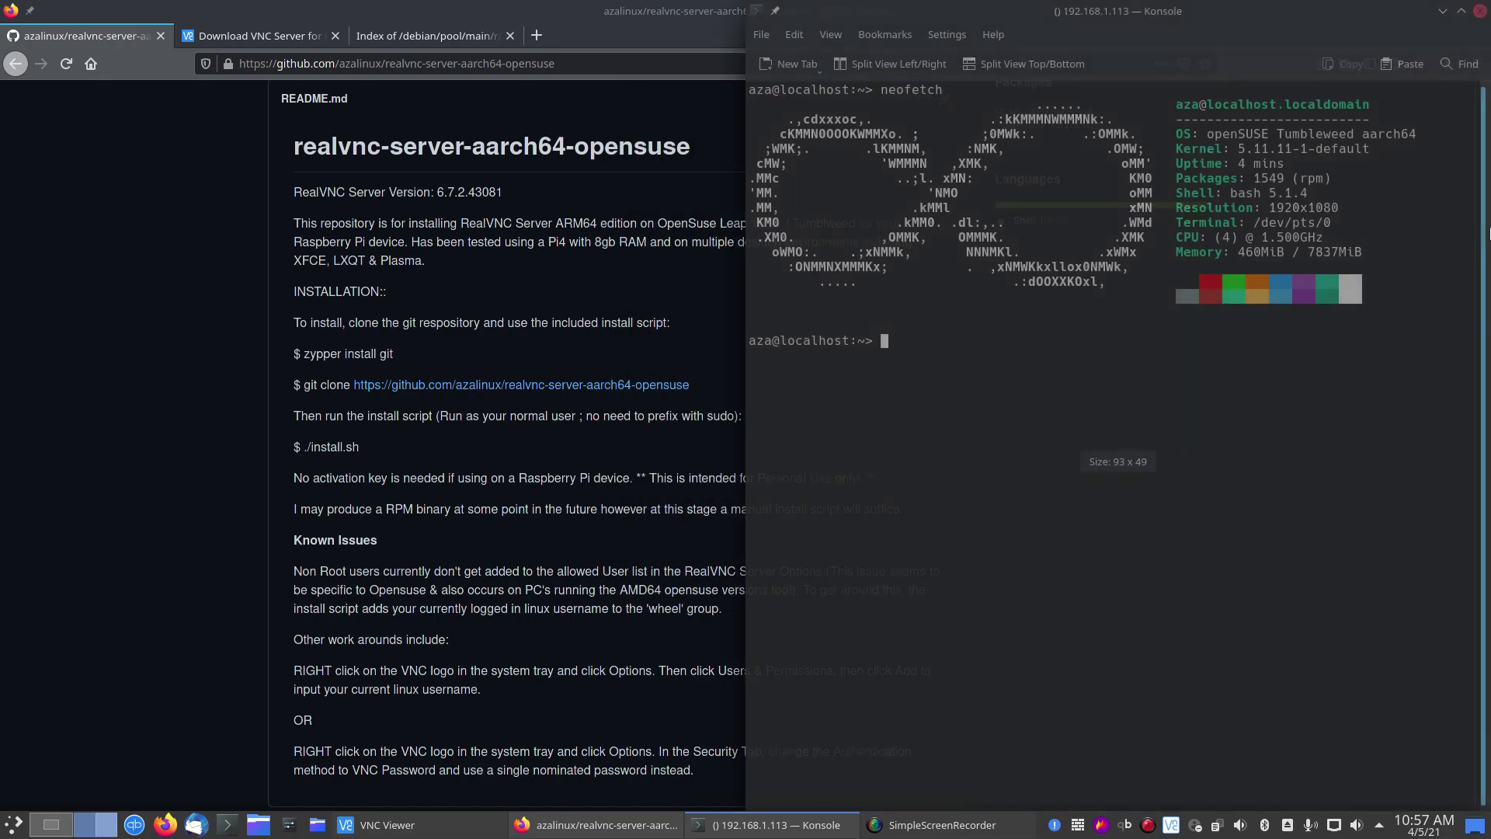
# Step: Tile the Firefox window to fill the left half of the screen beside the terminal
pyautogui.click(660, 12)
pyautogui.press('super+Left')
pyautogui.press('super+Up')
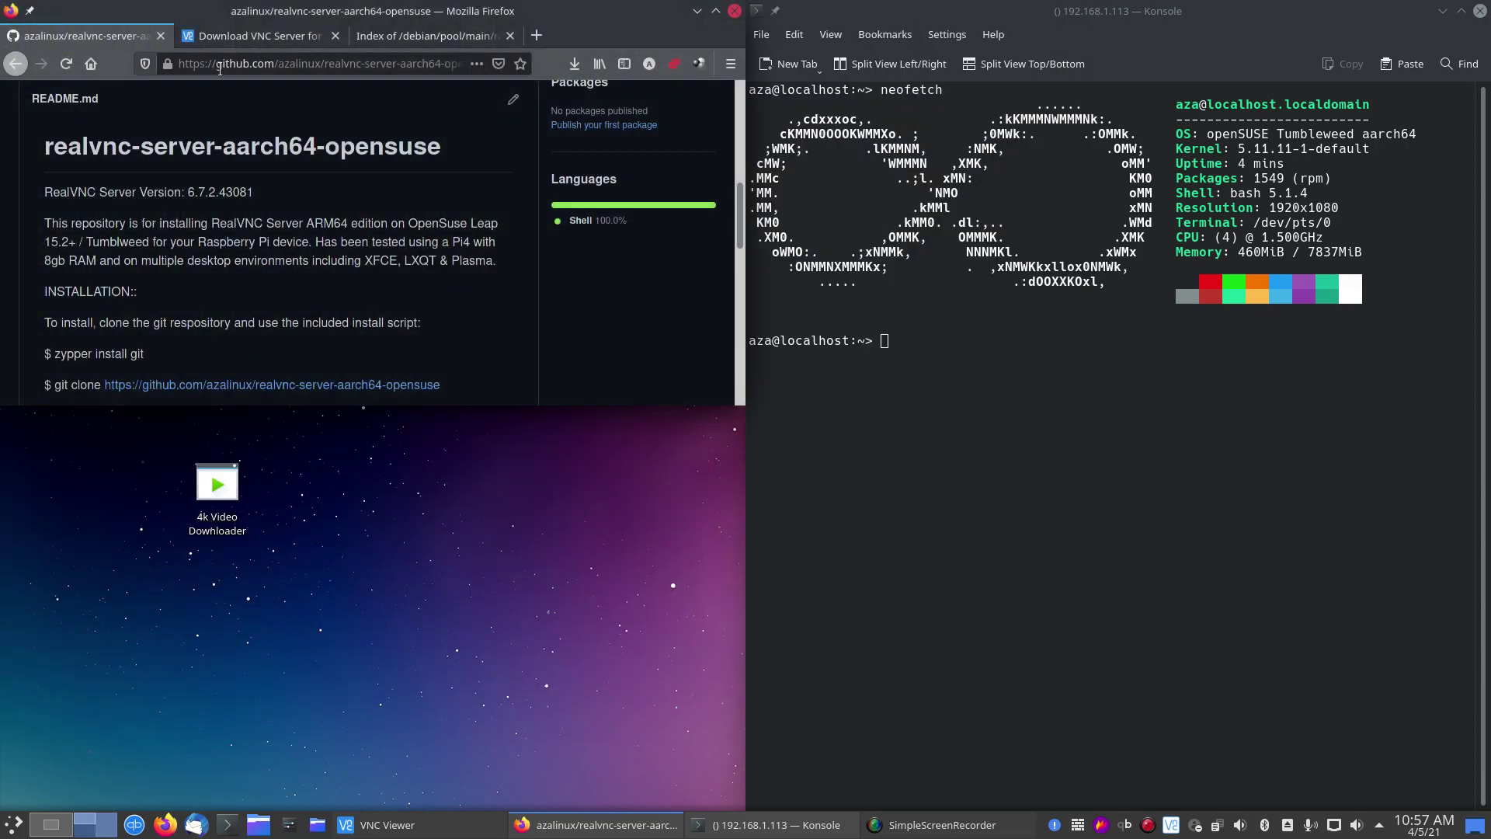
pyautogui.moveTo(557, 407); pyautogui.dragTo(556, 808)
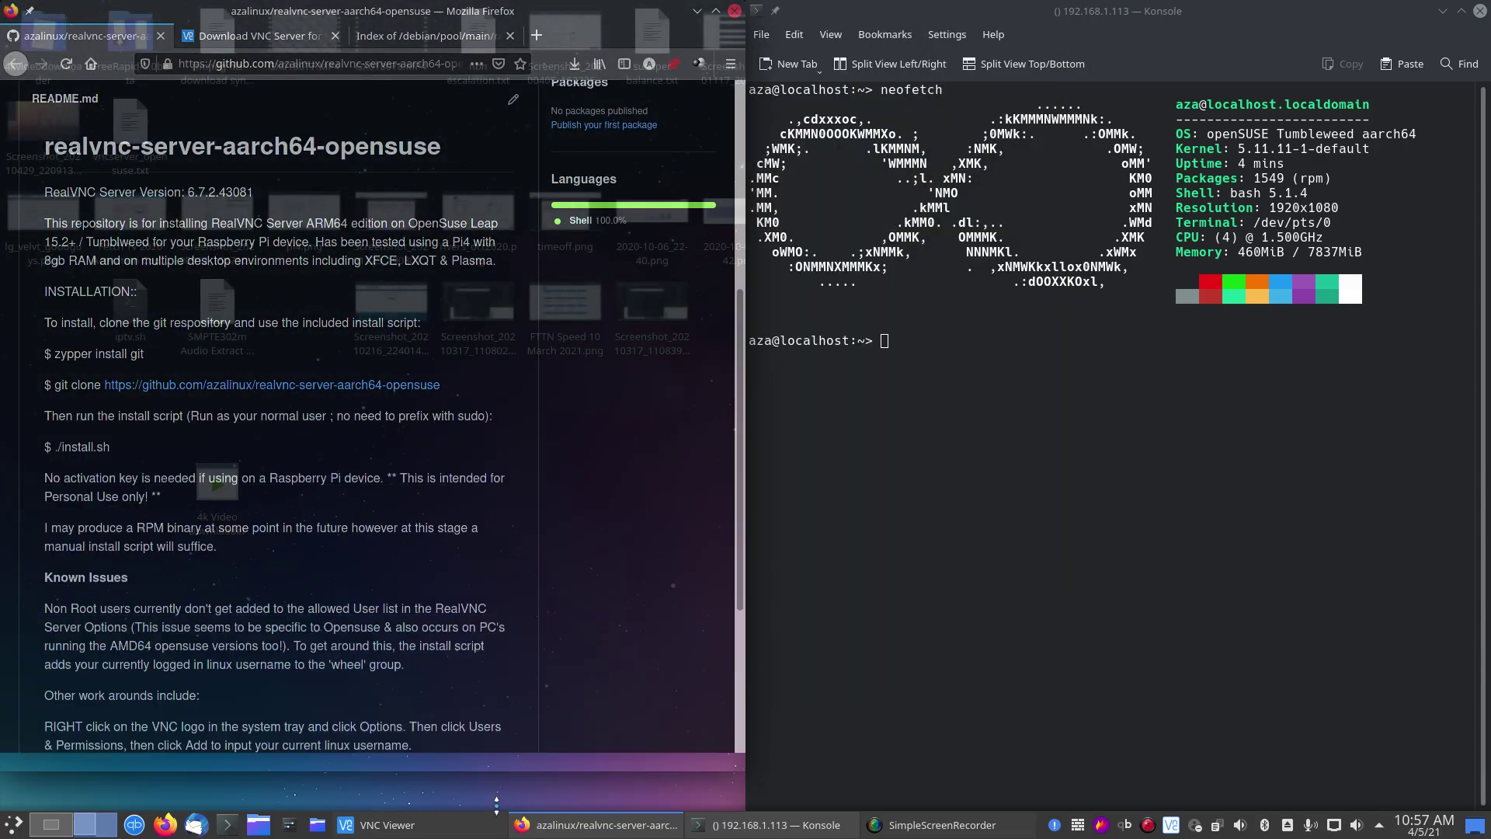
# Step: Run sudo zypper install git in Konsole and enter the root password
pyautogui.click(988, 477)
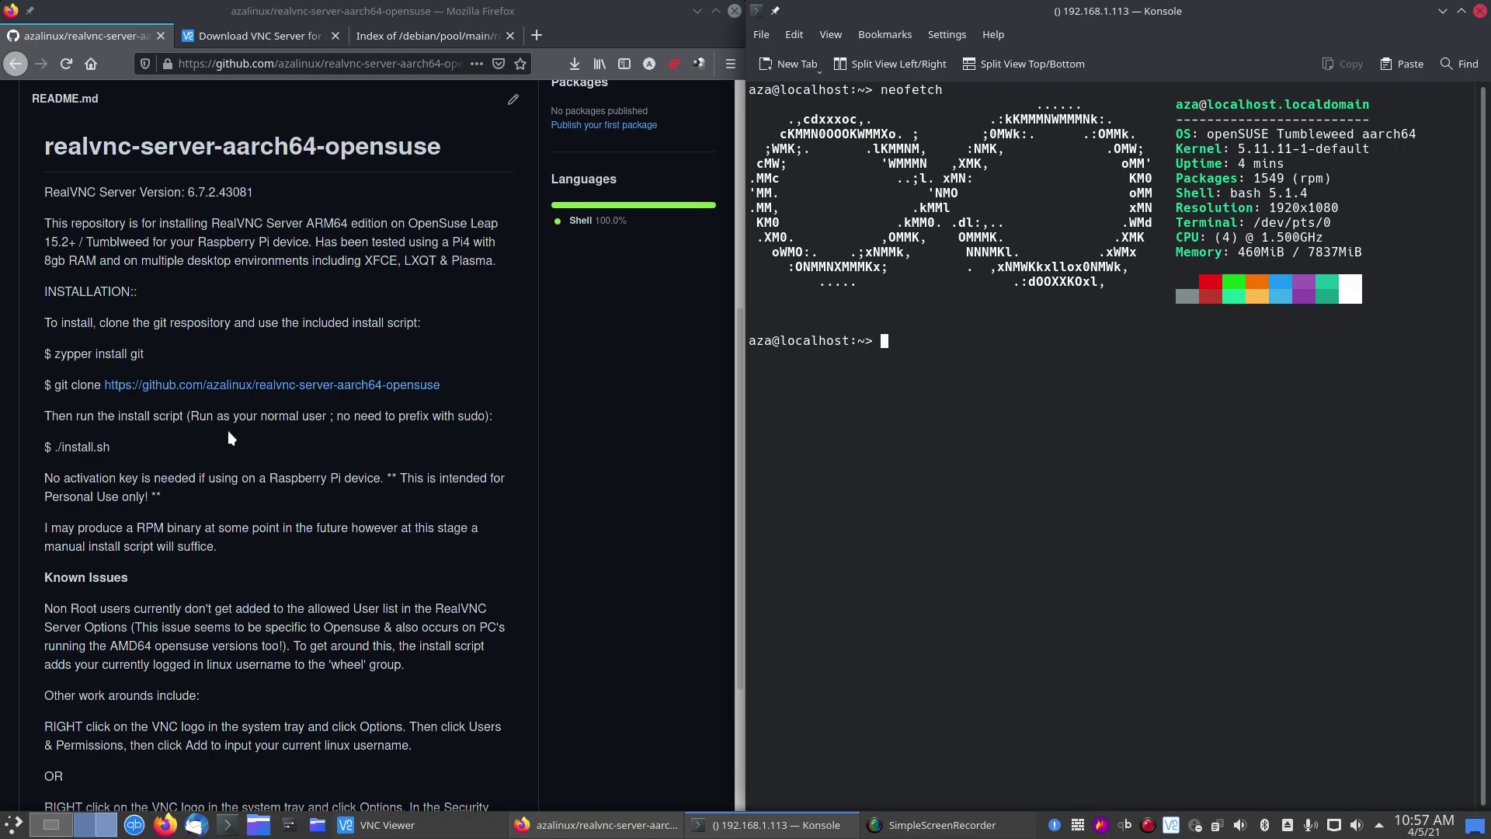
pyautogui.write('sudo zypper install git')
pyautogui.press('Return')
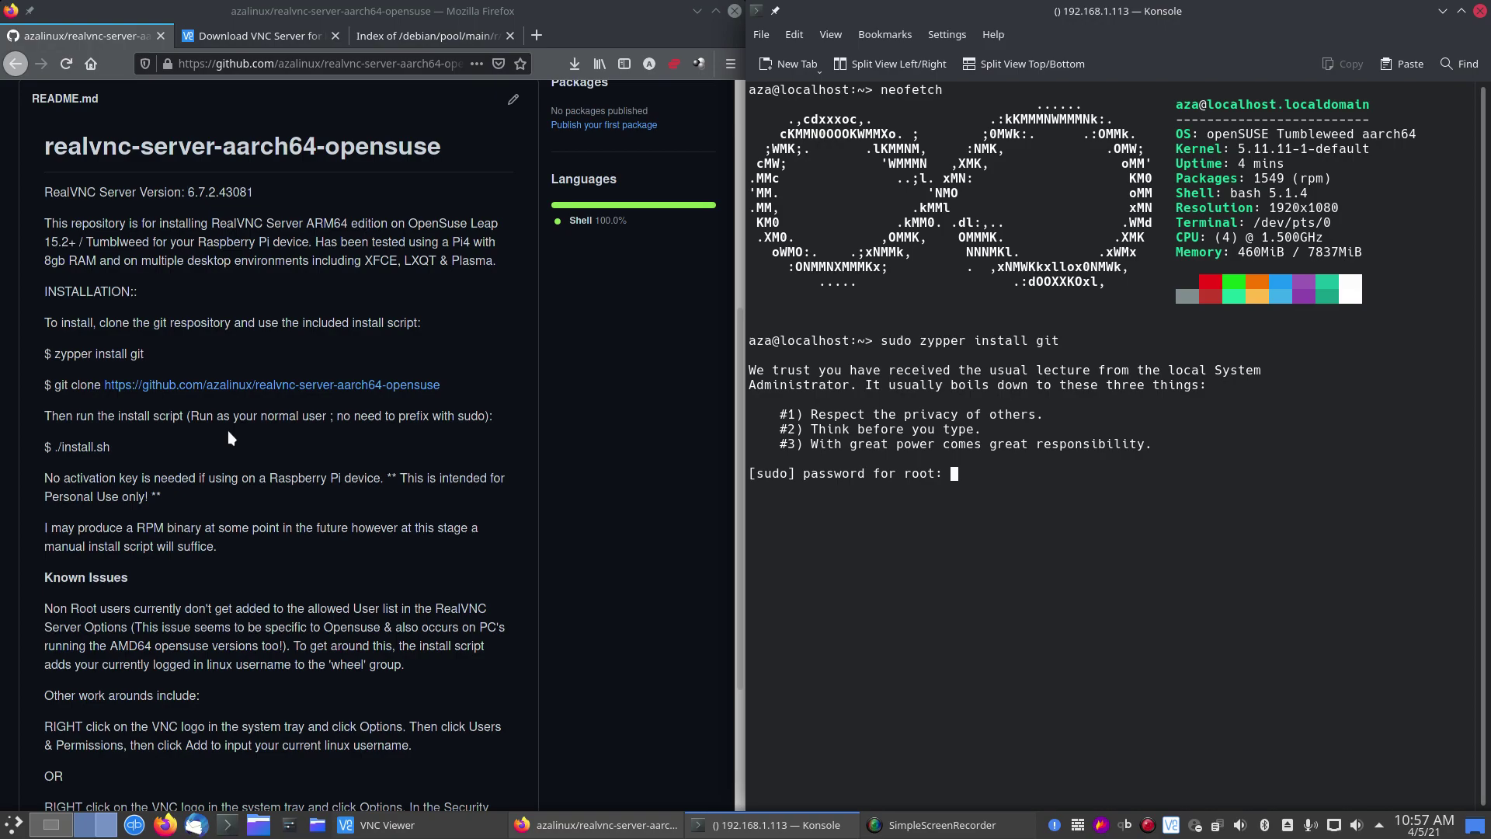
pyautogui.press('Return')
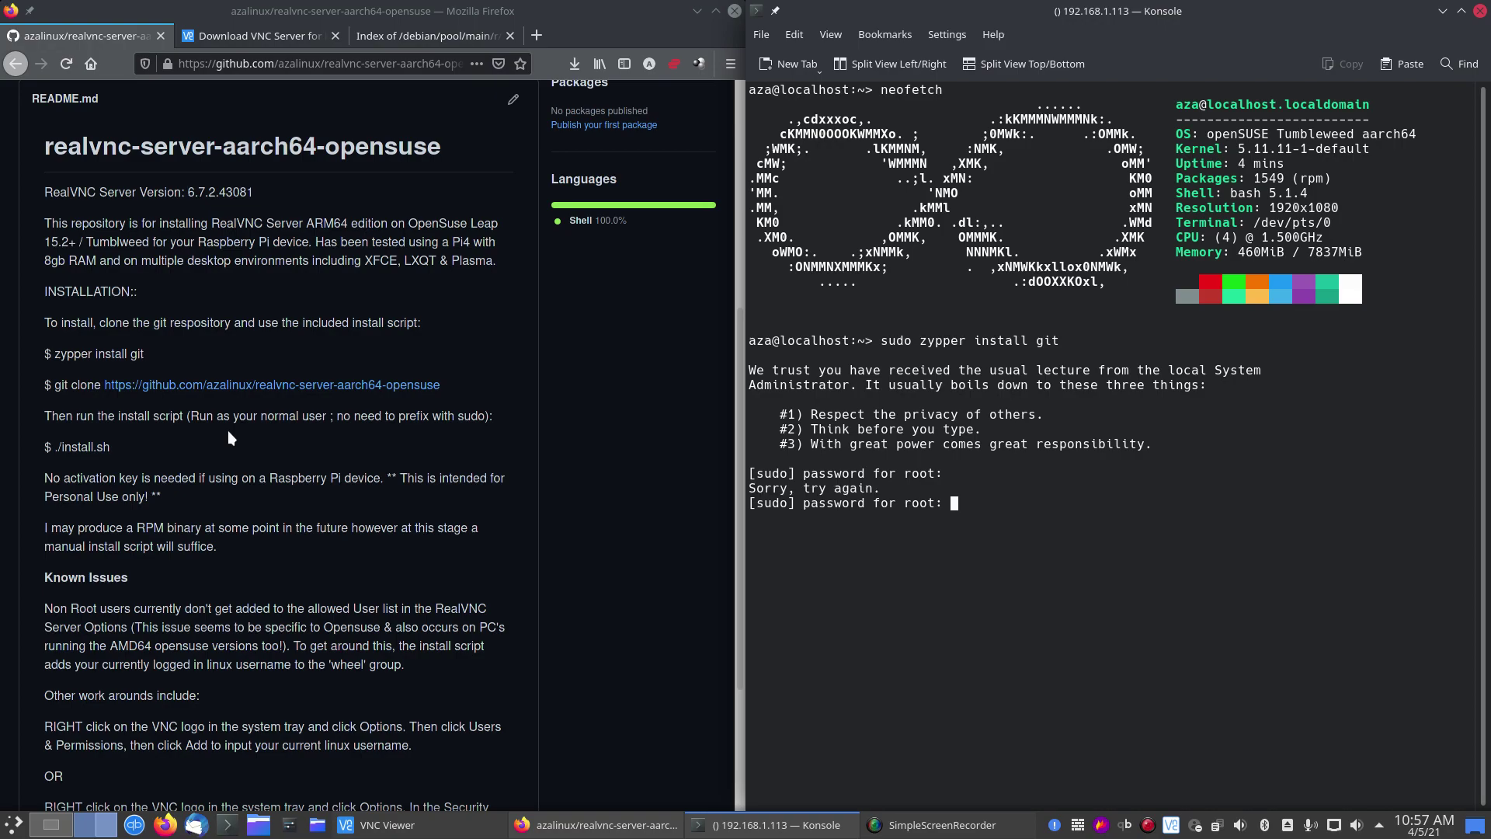
pyautogui.press('Return')
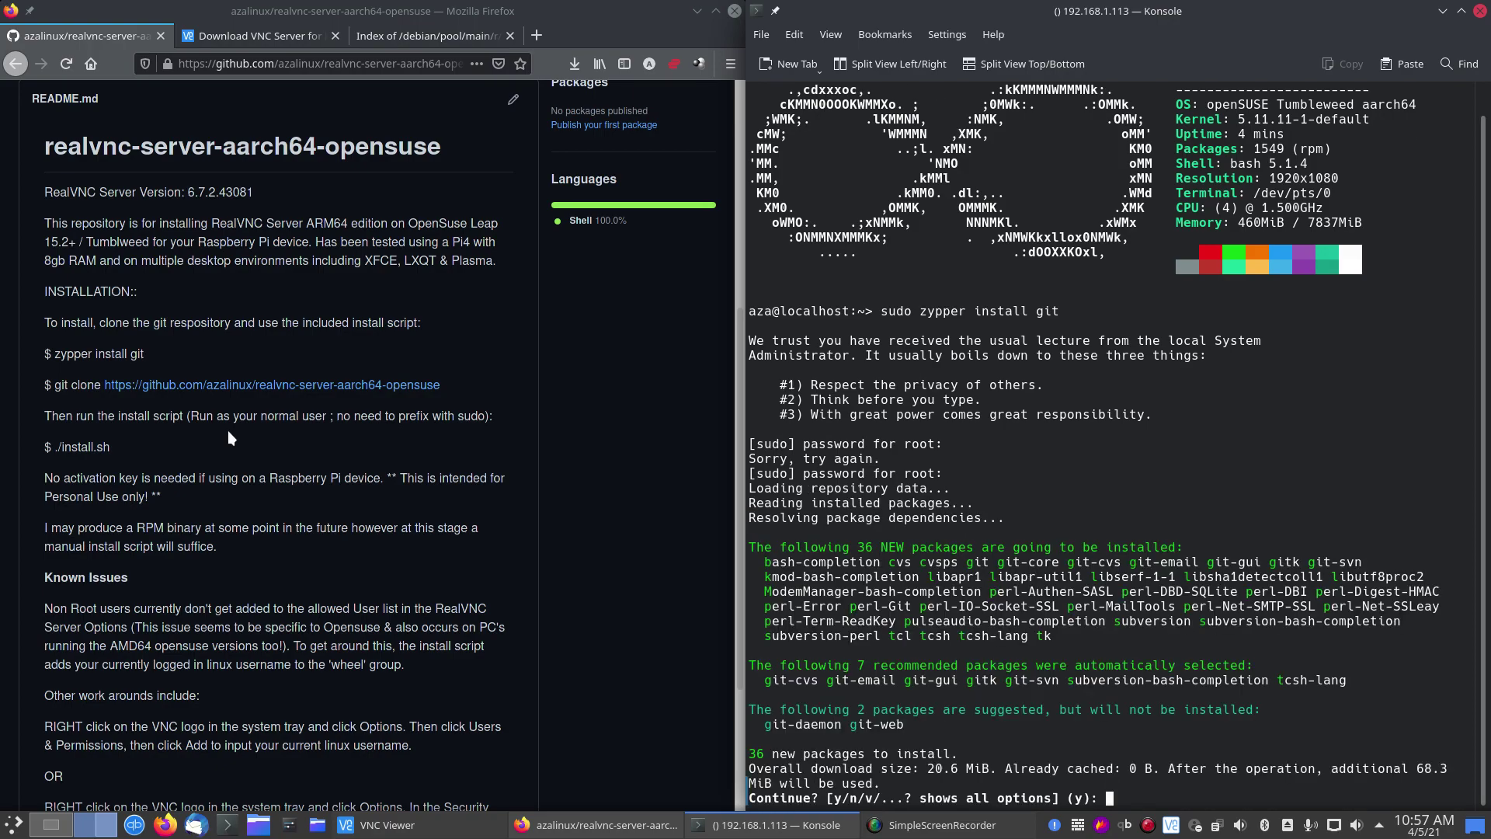
# Step: Answer y to install git and its 36 new packages, then wait for completion
pyautogui.write('y')
pyautogui.press('Return')
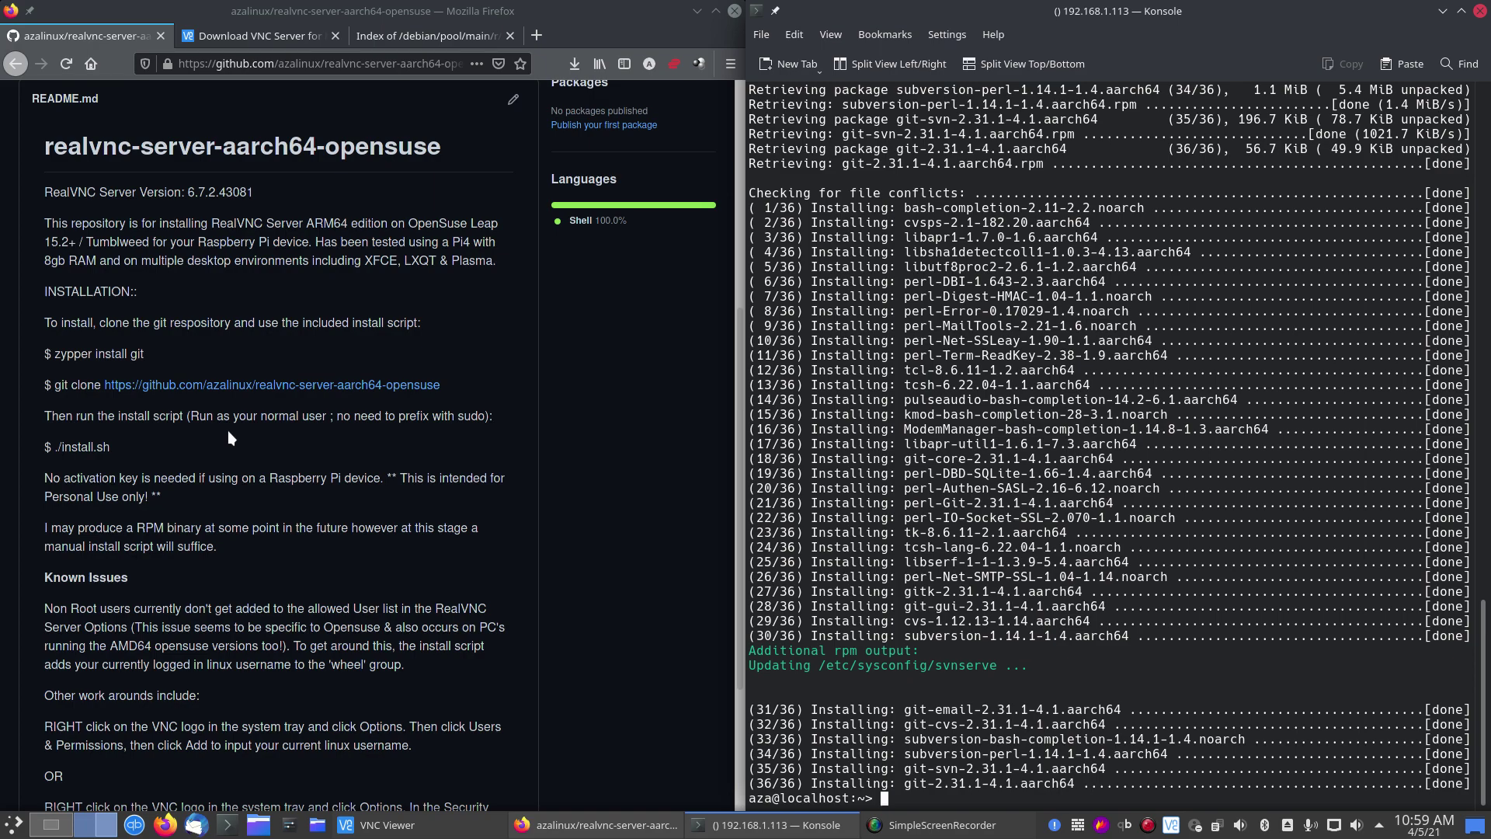
pyautogui.click(255, 478)
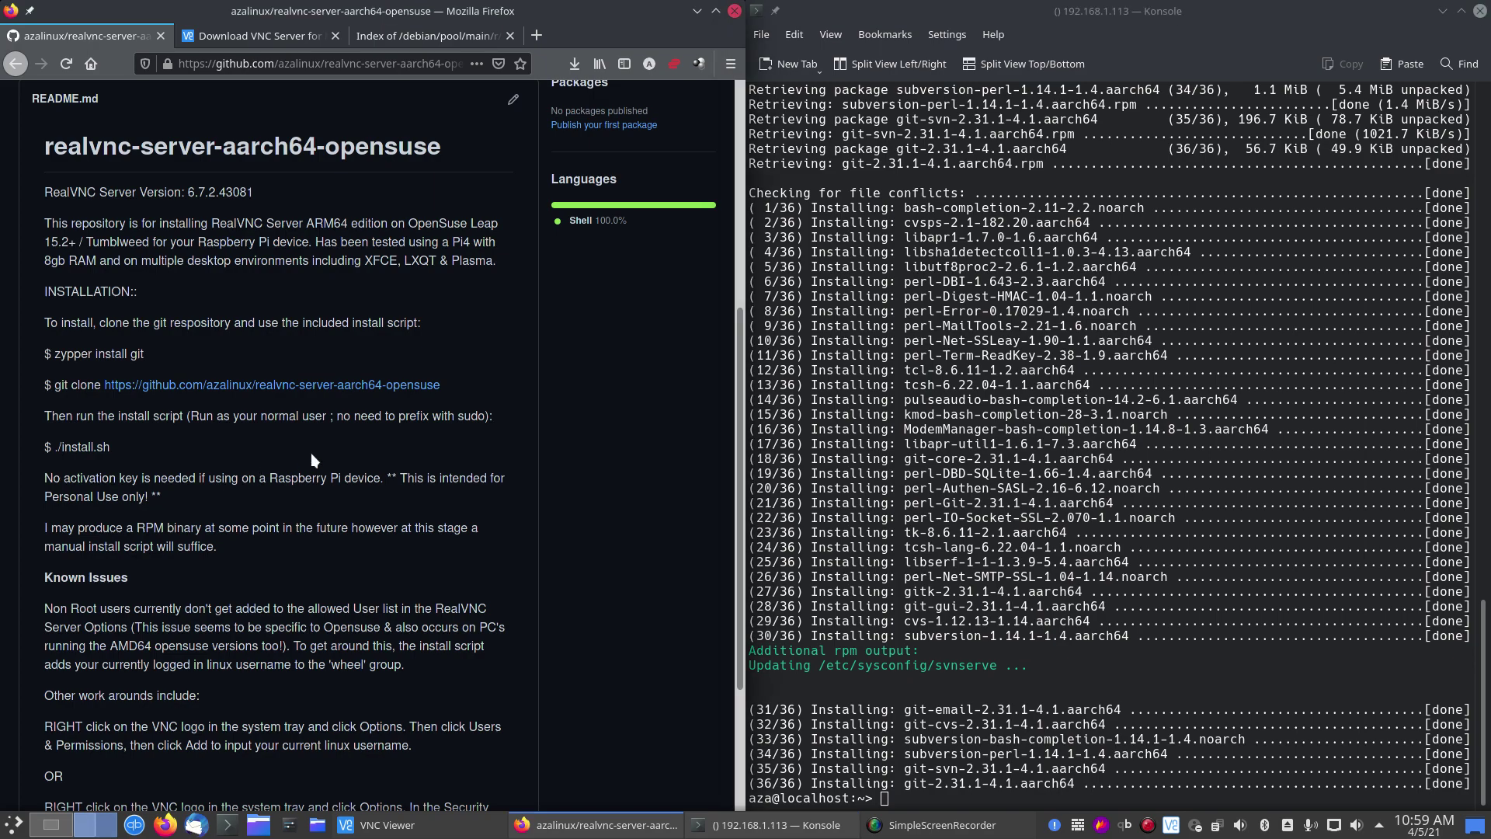
# Step: Check the current working directory in Konsole with pwd
pyautogui.scroll(3, 311, 453)
pyautogui.click(1071, 791)
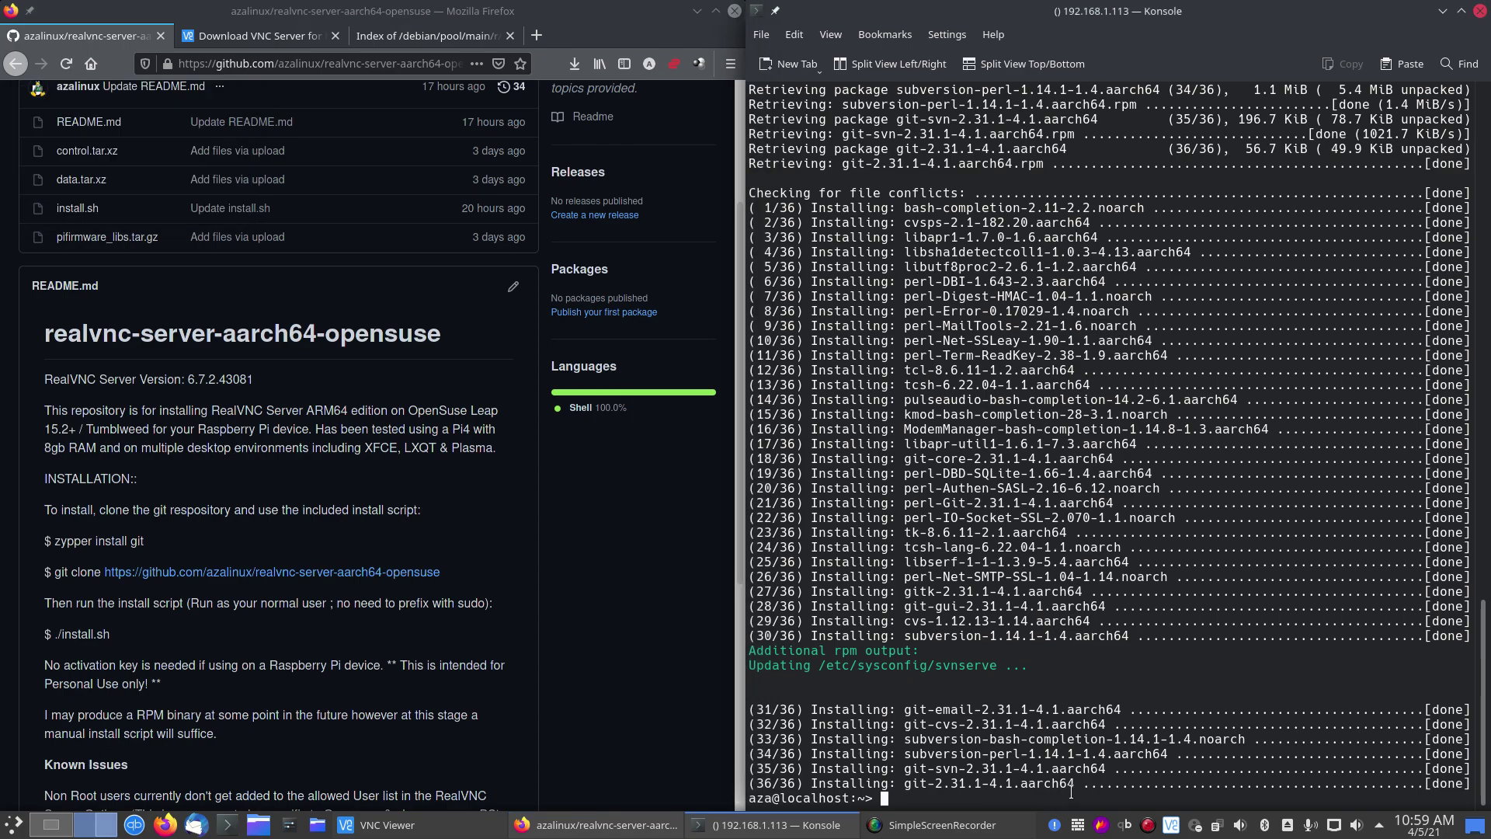
pyautogui.write('pwd')
pyautogui.press('Return')
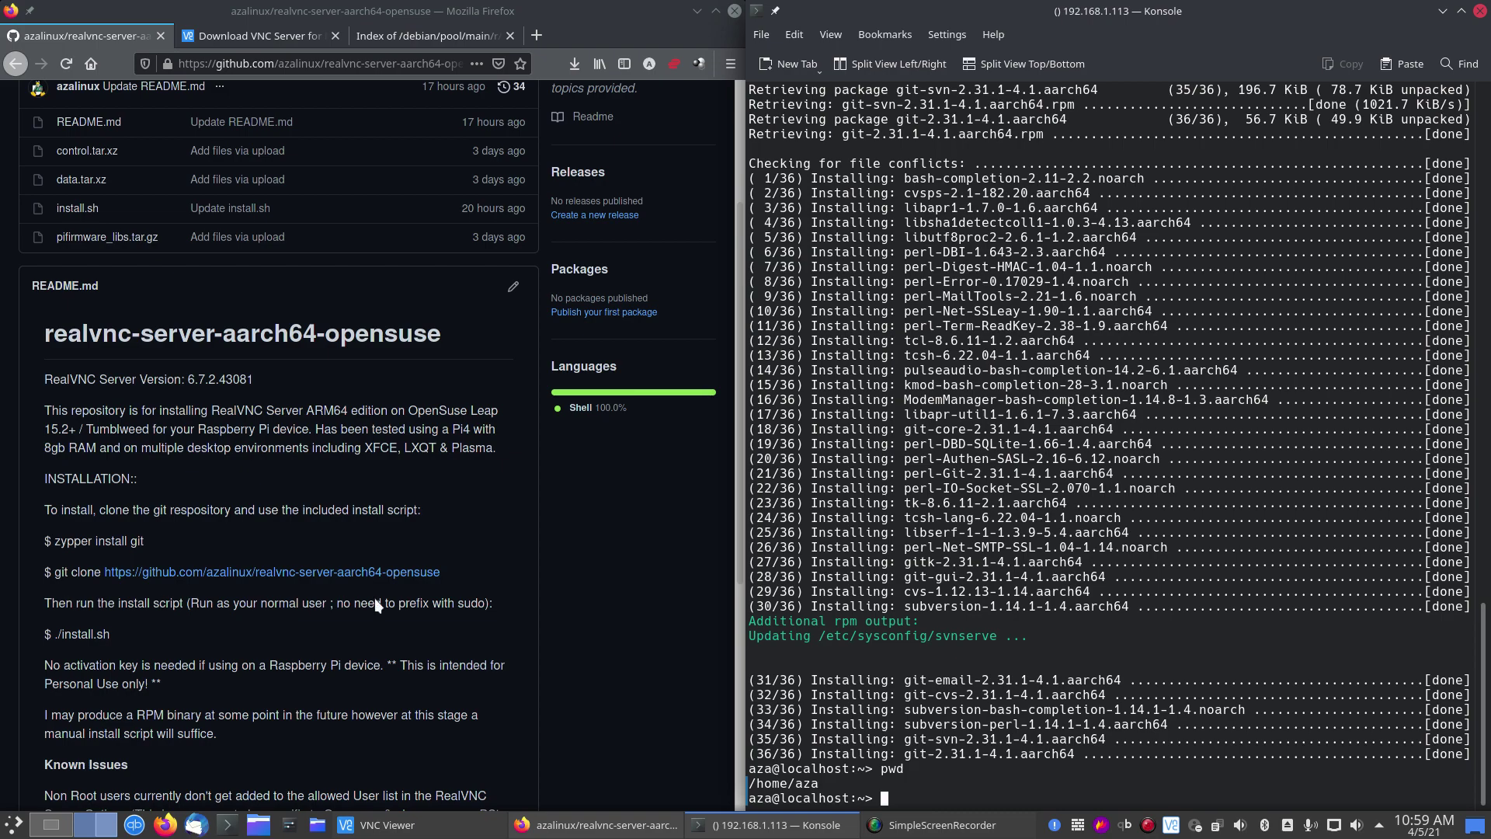
# Step: Copy the README's git clone command and run it in Konsole
pyautogui.moveTo(454, 582); pyautogui.dragTo(58, 573)
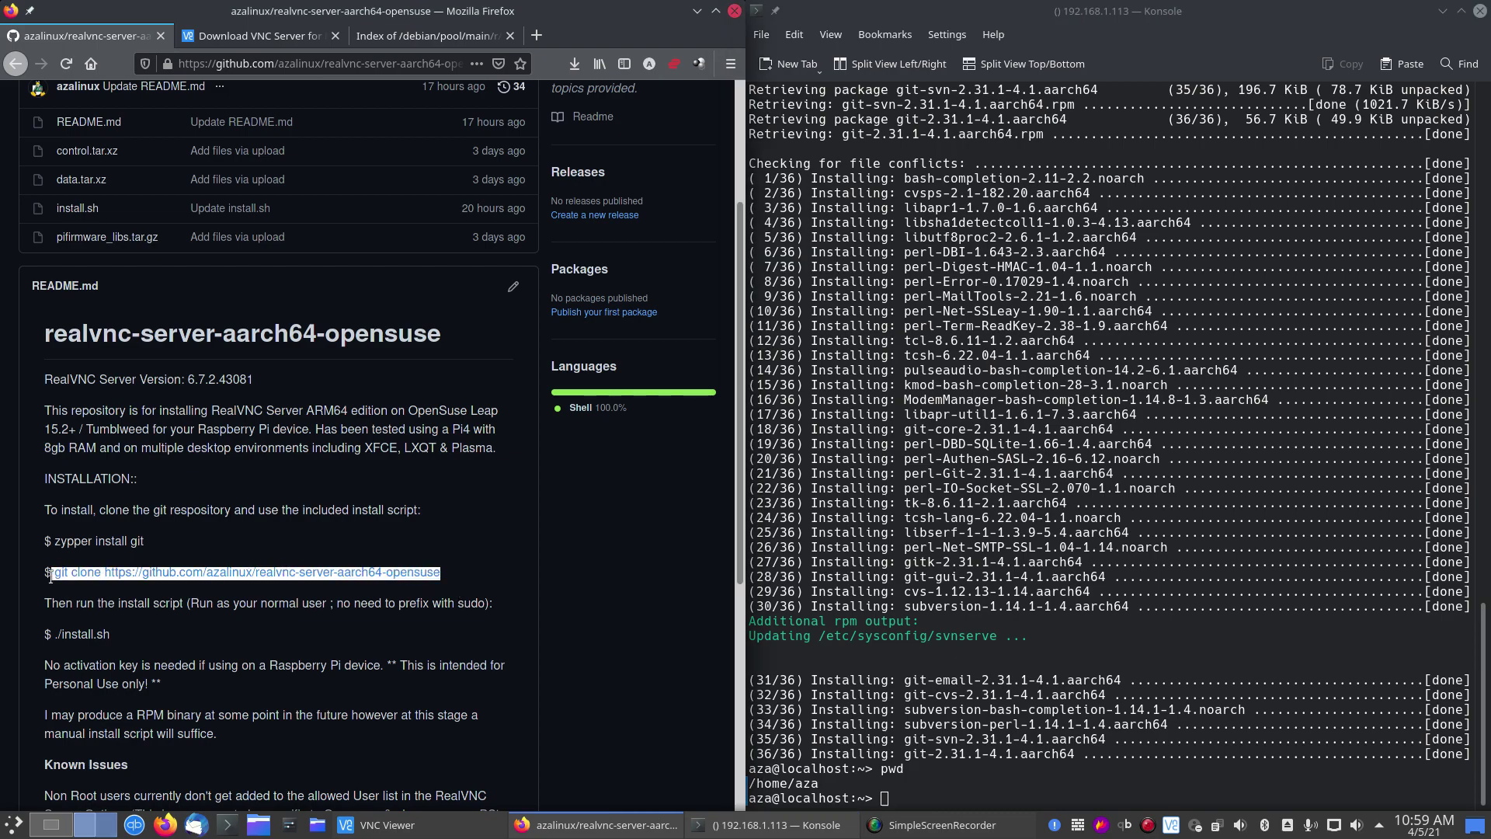
pyautogui.rightClick(59, 573)
pyautogui.click(85, 585)
pyautogui.rightClick(960, 624)
pyautogui.click(1047, 637)
pyautogui.press('Return')
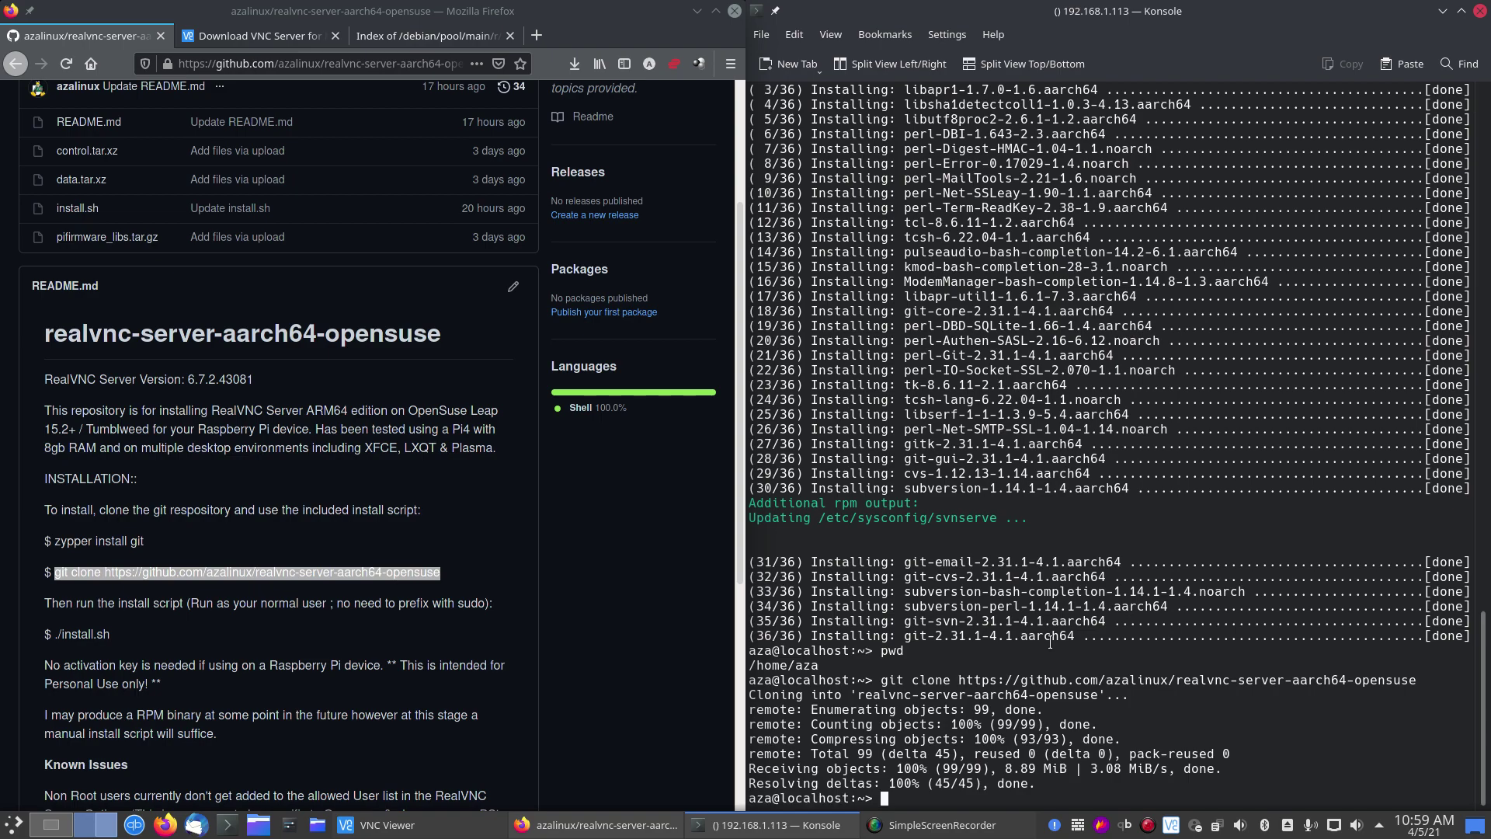
# Step: List the home folder, cd into real*, and list the repository files
pyautogui.write('ls')
pyautogui.press('Return')
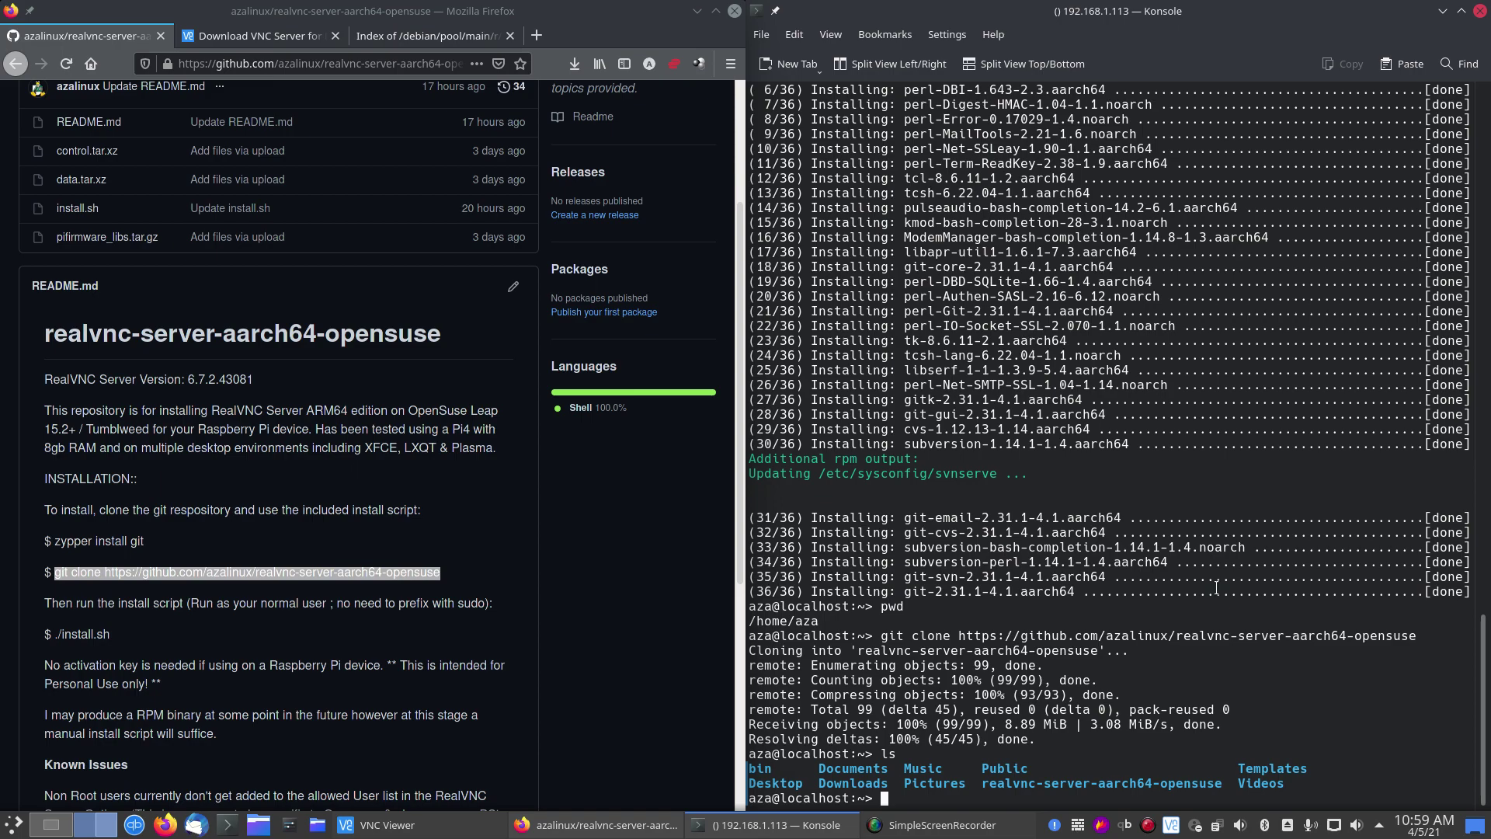
pyautogui.write('cd real*')
pyautogui.press('Return')
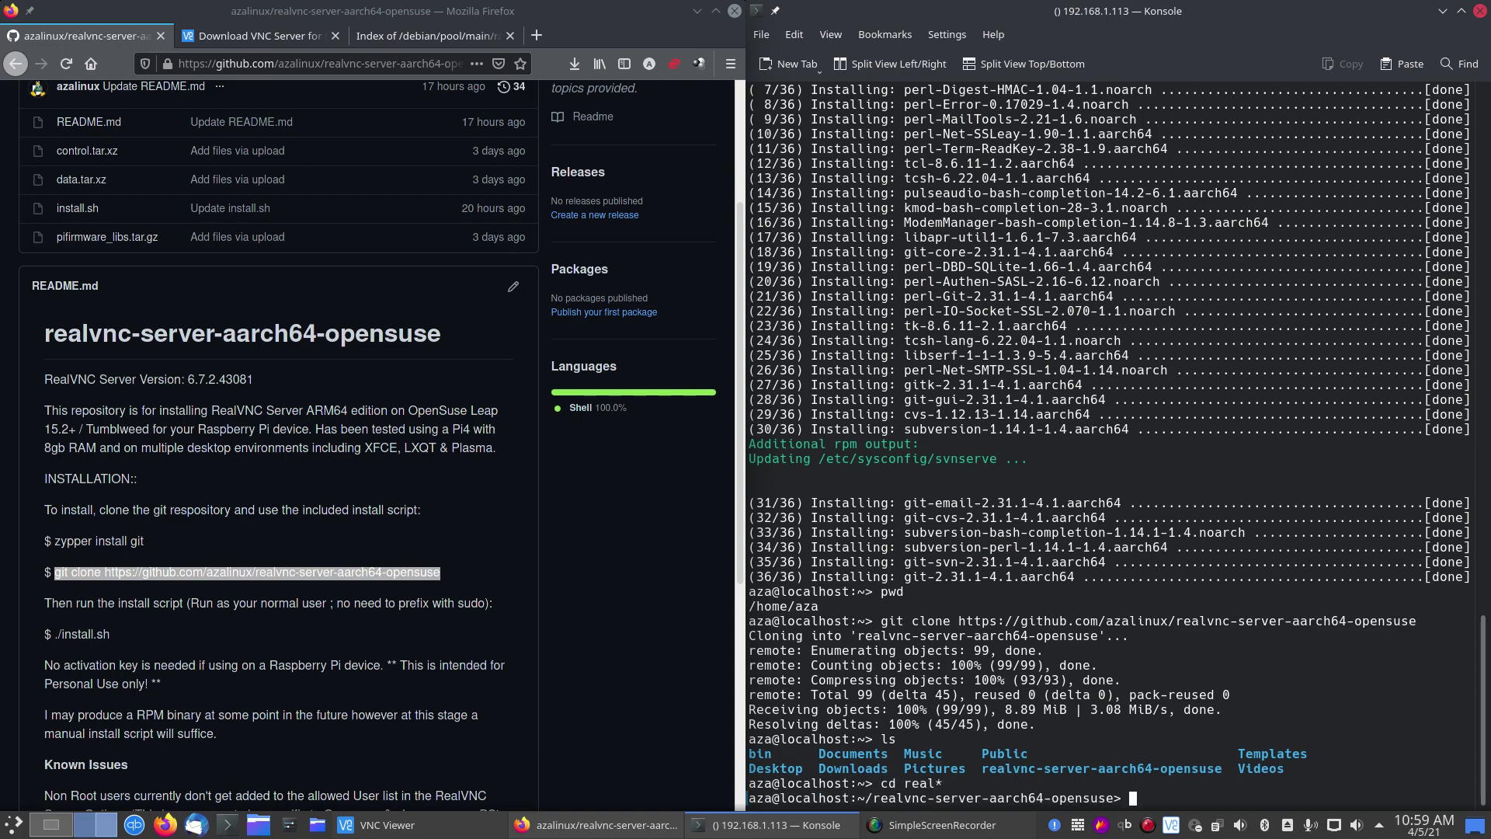
pyautogui.write('ls')
pyautogui.press('Return')
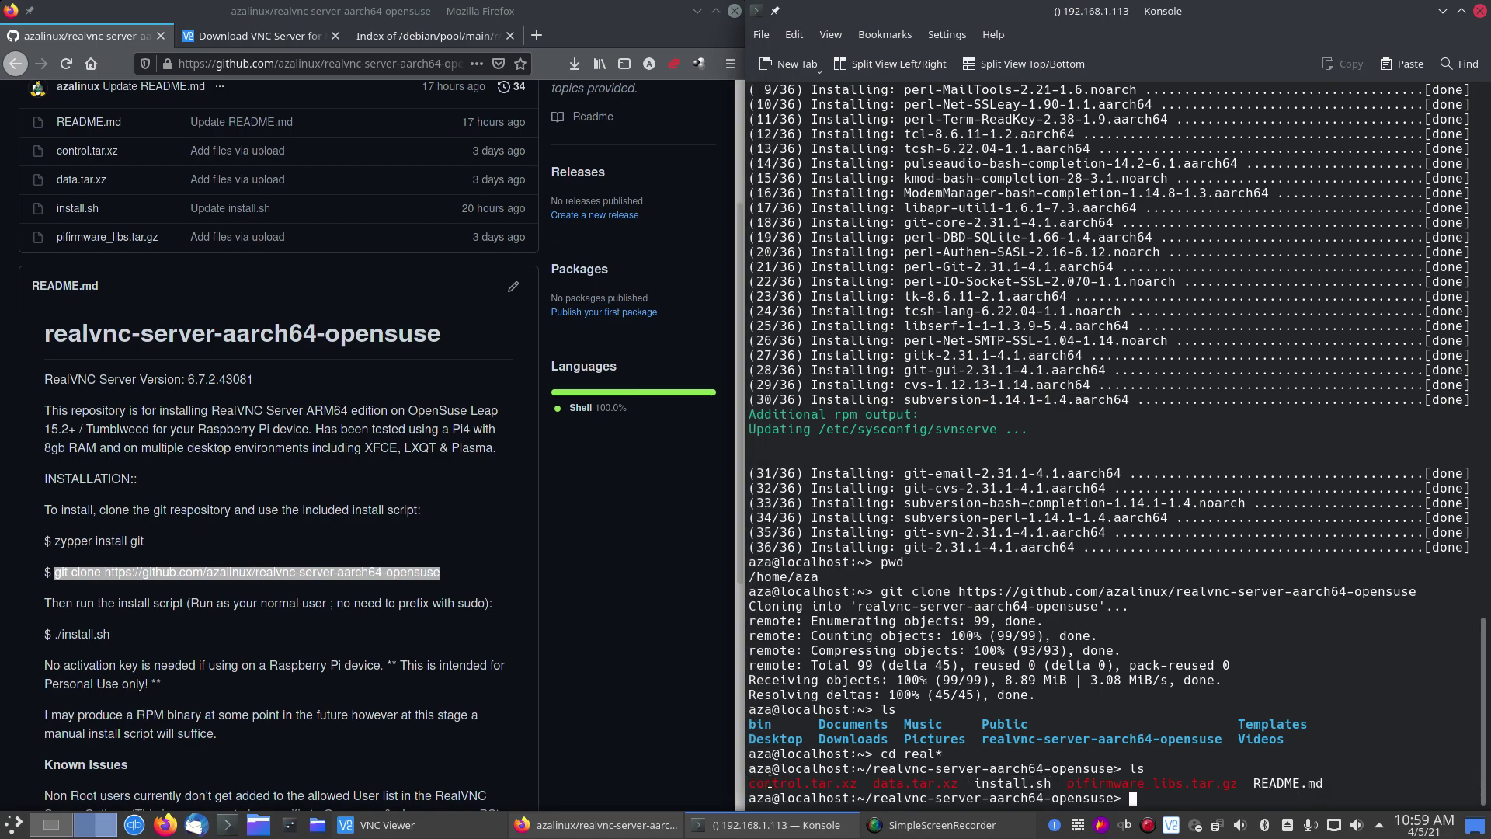
pyautogui.moveTo(961, 787); pyautogui.dragTo(768, 785)
pyautogui.click(877, 787)
pyautogui.click(901, 794)
pyautogui.moveTo(1075, 786)
pyautogui.mouseDown()
pyautogui.moveTo(1154, 786)
pyautogui.moveTo(1068, 785)
pyautogui.mouseUp()
pyautogui.click(1157, 786)
pyautogui.click(1146, 790)
# Step: Scroll the GitHub README down to the Known Issues section and its workaround
pyautogui.scroll(-3, 385, 585)
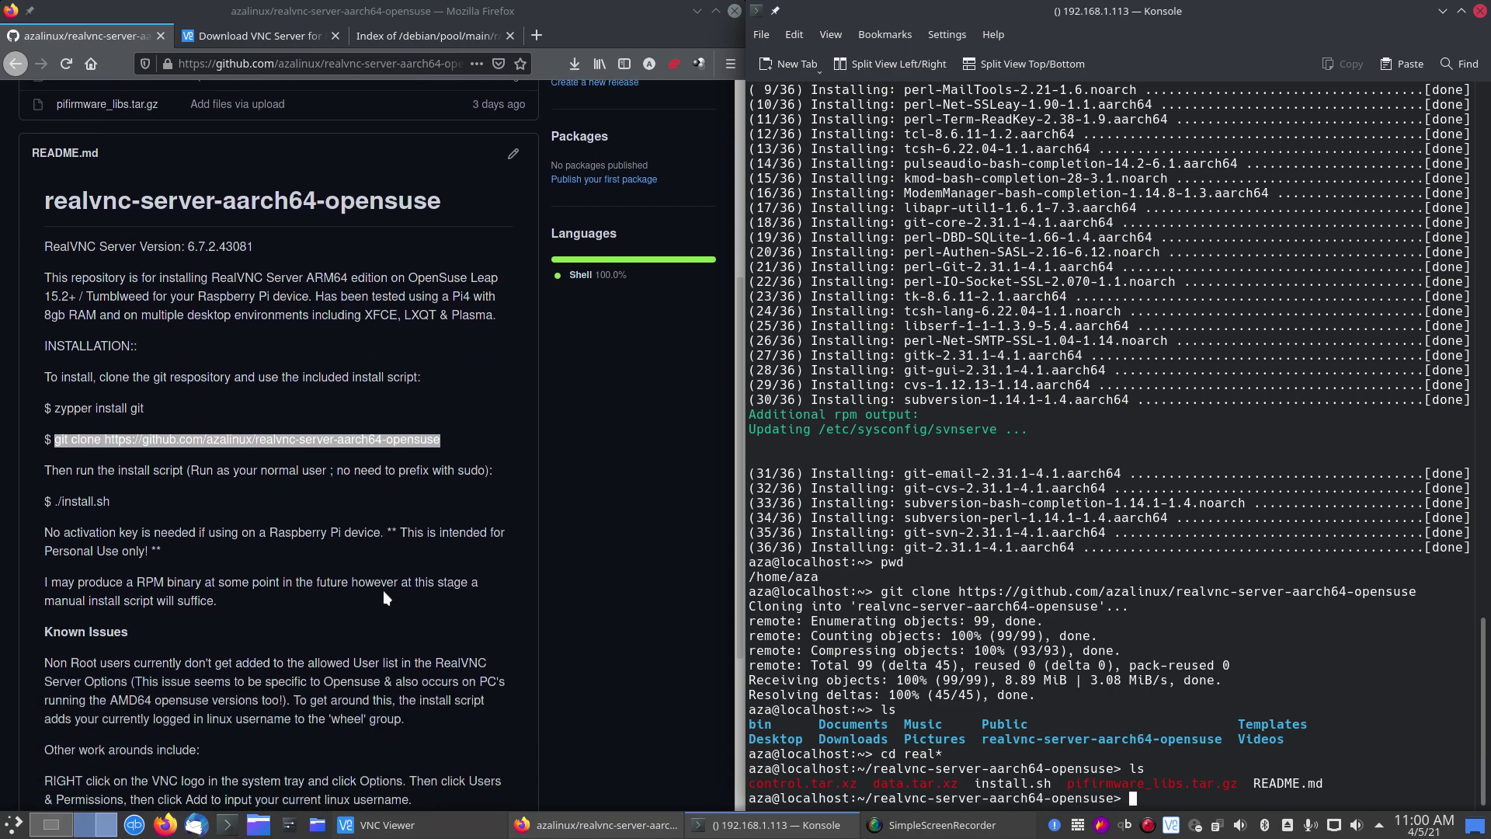
pyautogui.scroll(-2, 374, 599)
pyautogui.scroll(2, 374, 600)
pyautogui.scroll(-3, 374, 603)
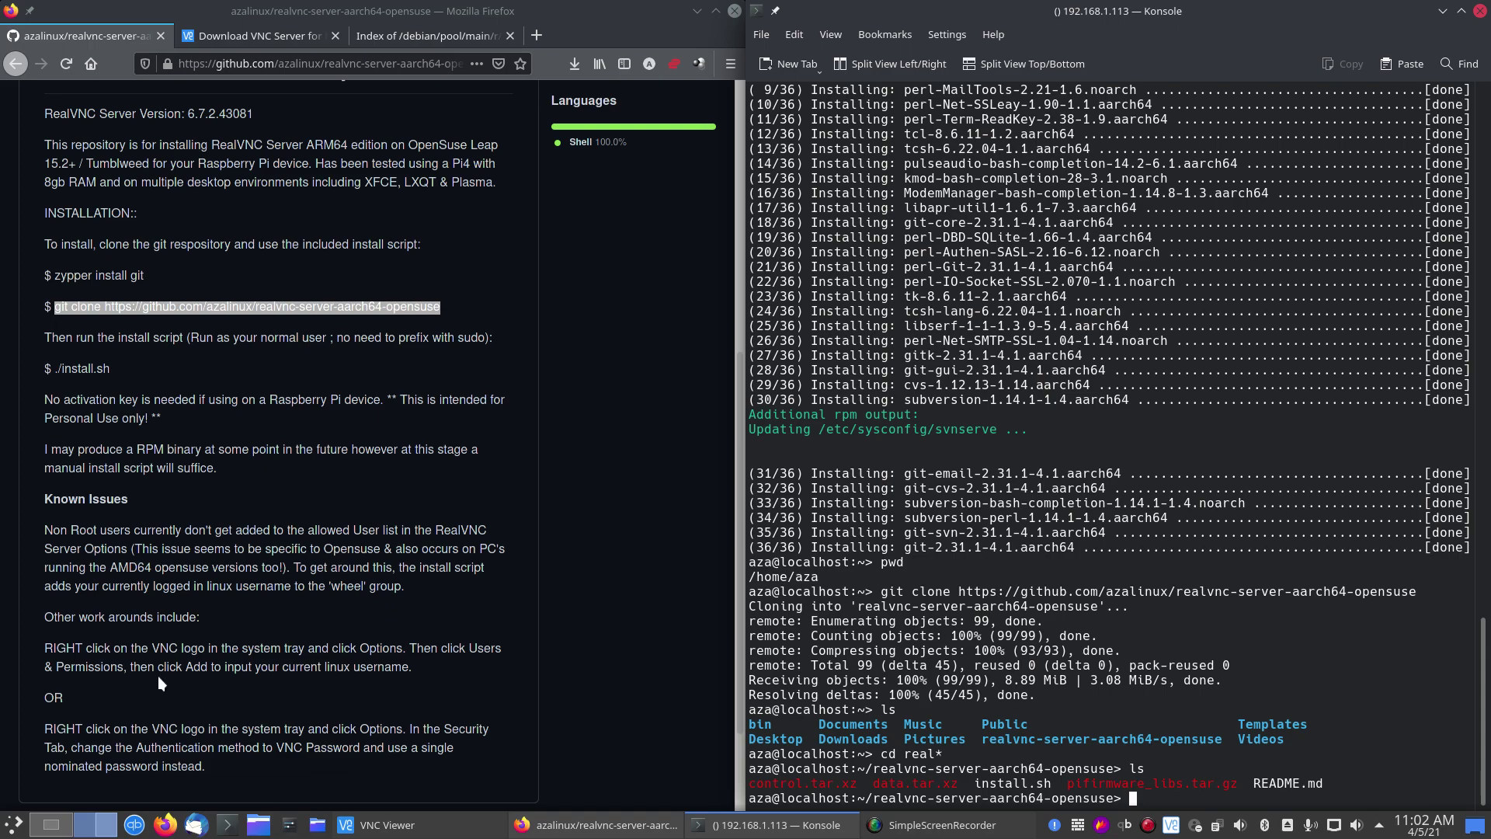
pyautogui.tripleClick(54, 645)
pyautogui.click(154, 706)
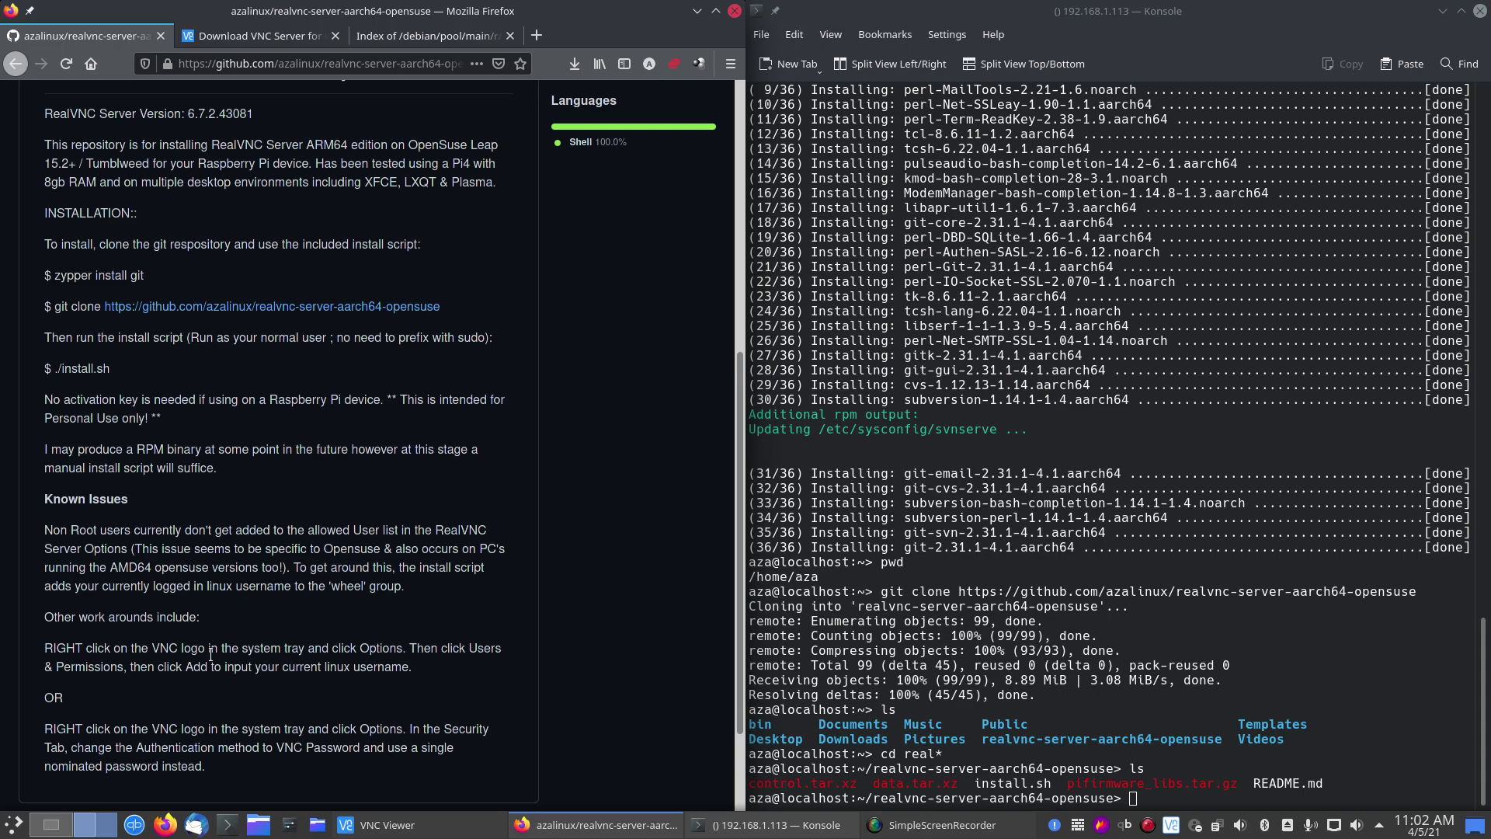
pyautogui.moveTo(311, 730); pyautogui.dragTo(263, 760)
pyautogui.click(282, 766)
# Step: Run chmod 777 install.sh in the Konsole terminal
pyautogui.click(1256, 377)
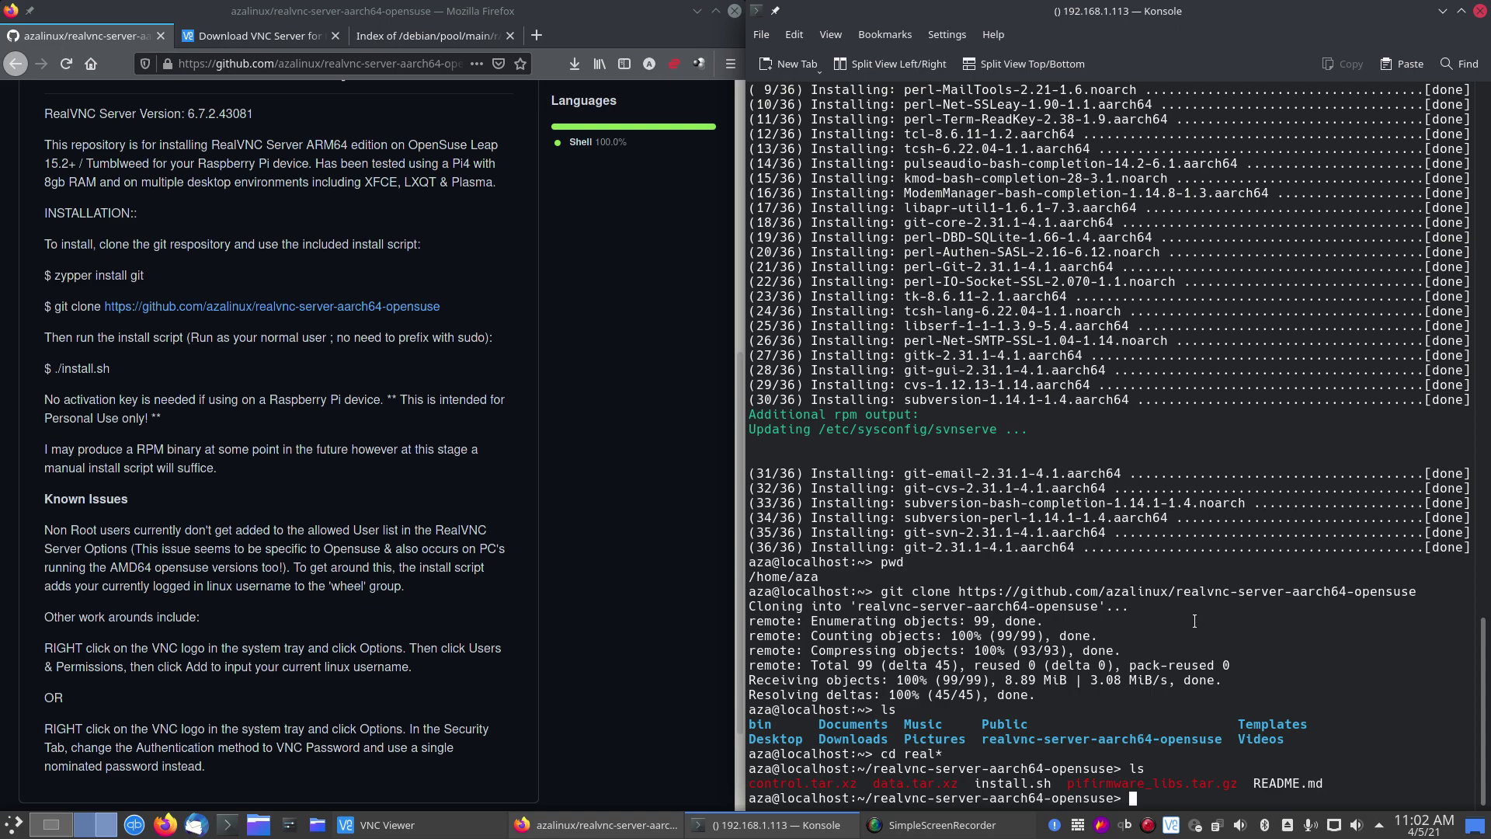
pyautogui.write('chmod 777 install.sh')
pyautogui.press('Return')
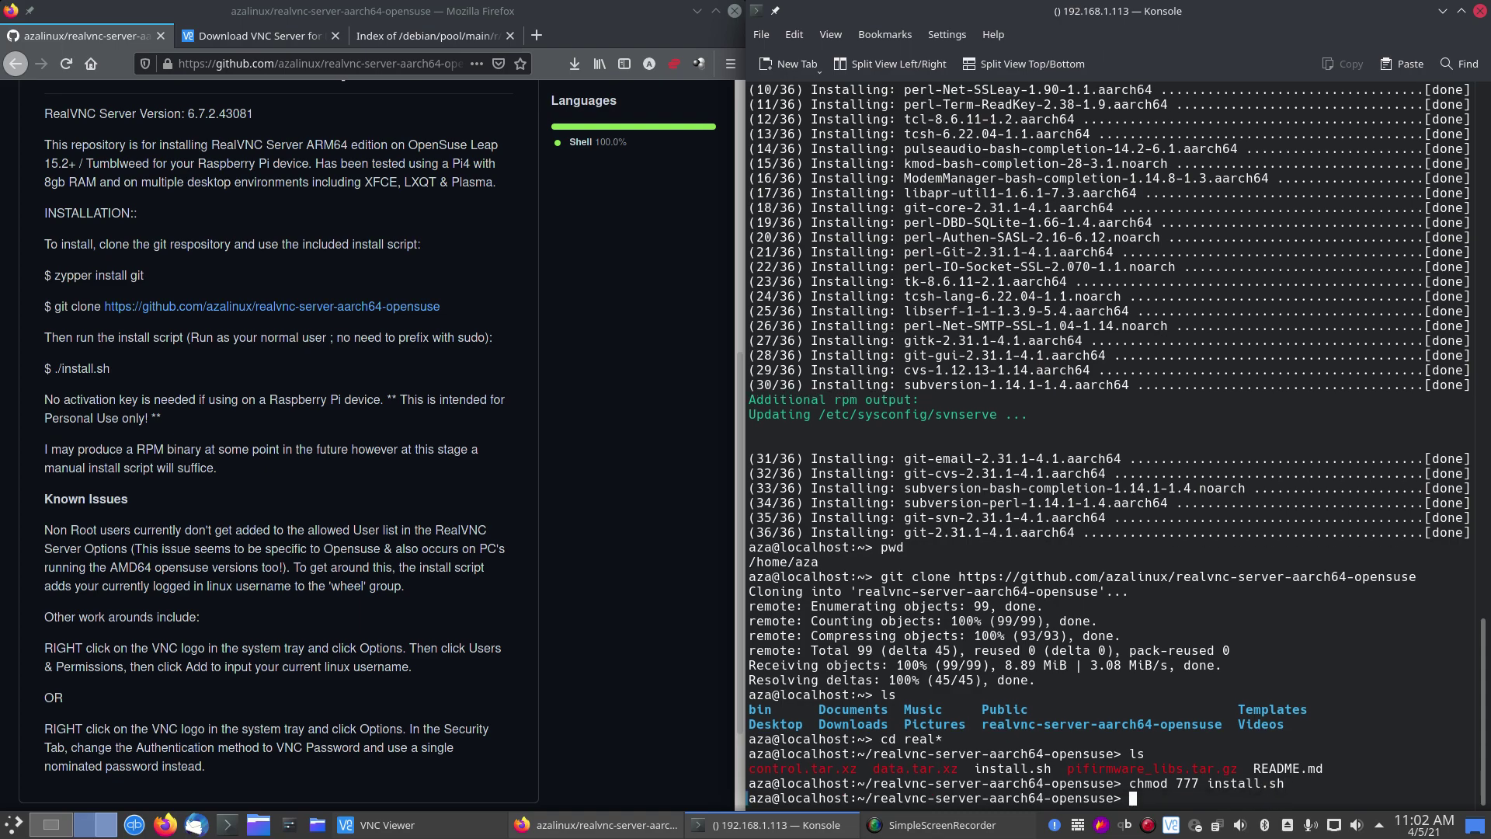
# Step: Clear the screen and run ./install.sh with the root password, hitting the missing 'wheel' group error
pyautogui.write('clear')
pyautogui.press('Return')
pyautogui.write('./install.sh')
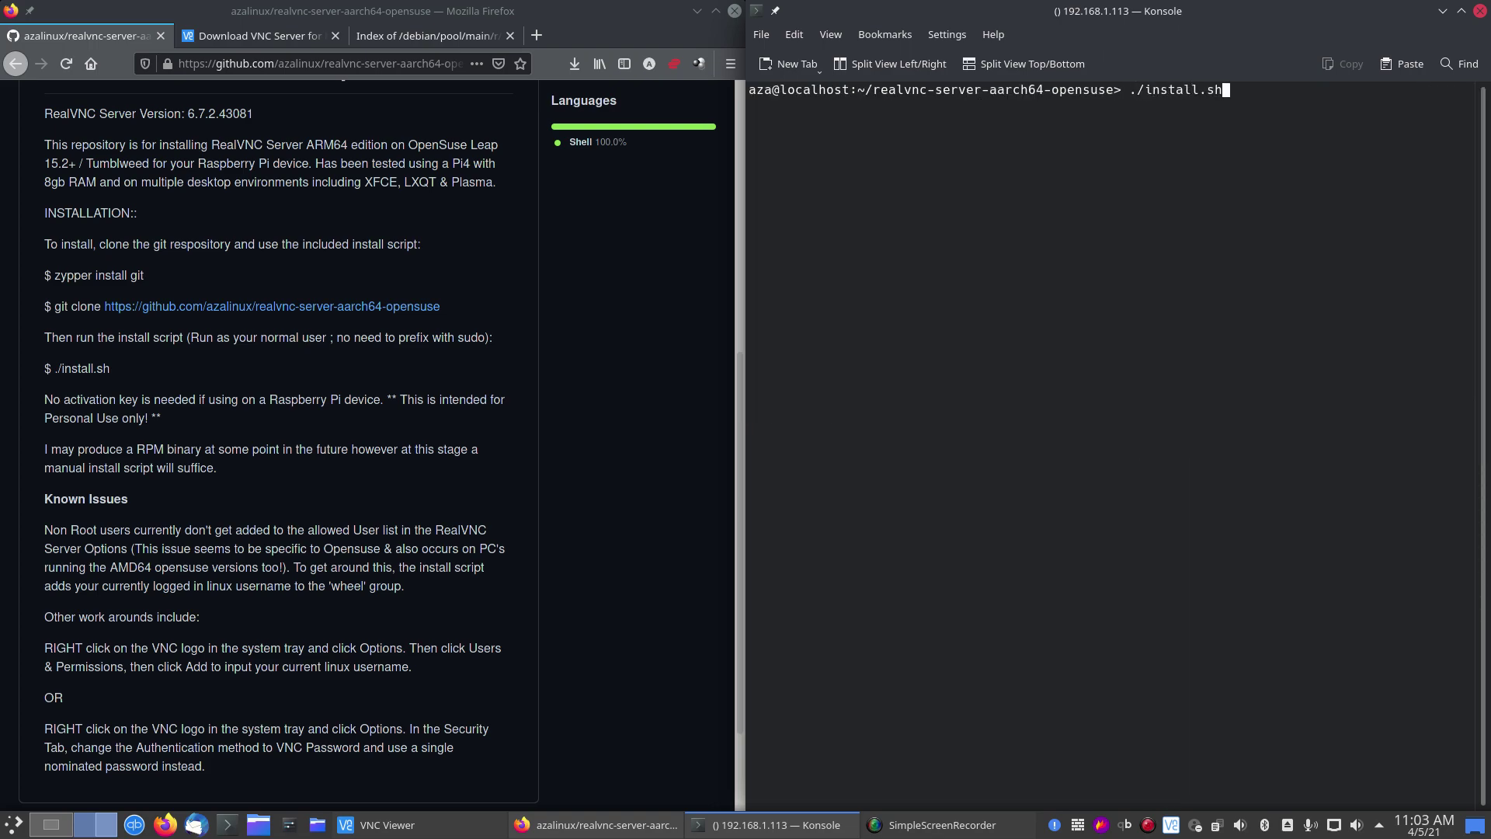
pyautogui.press('Return')
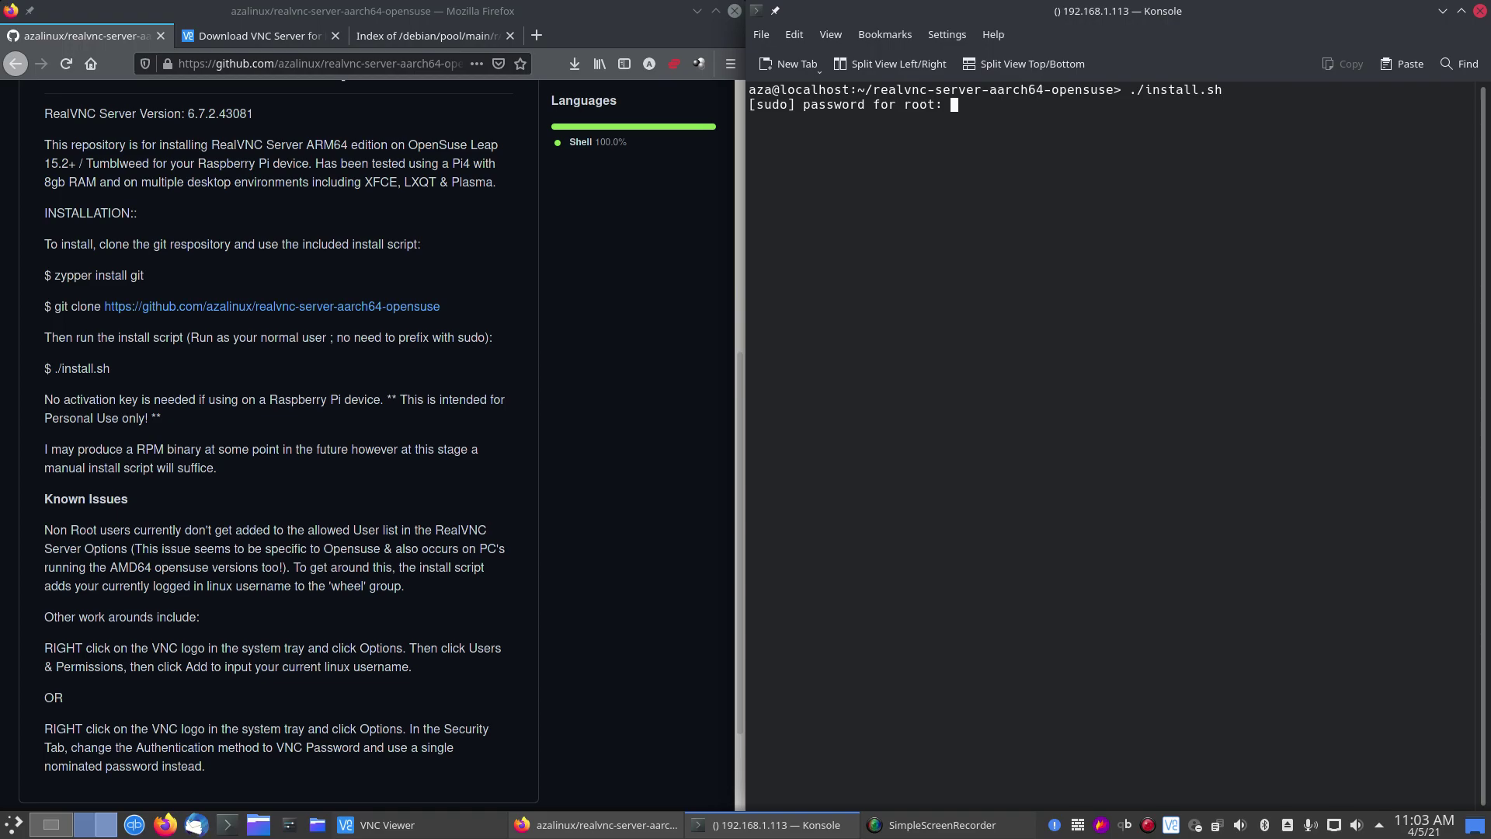
pyautogui.press('Return')
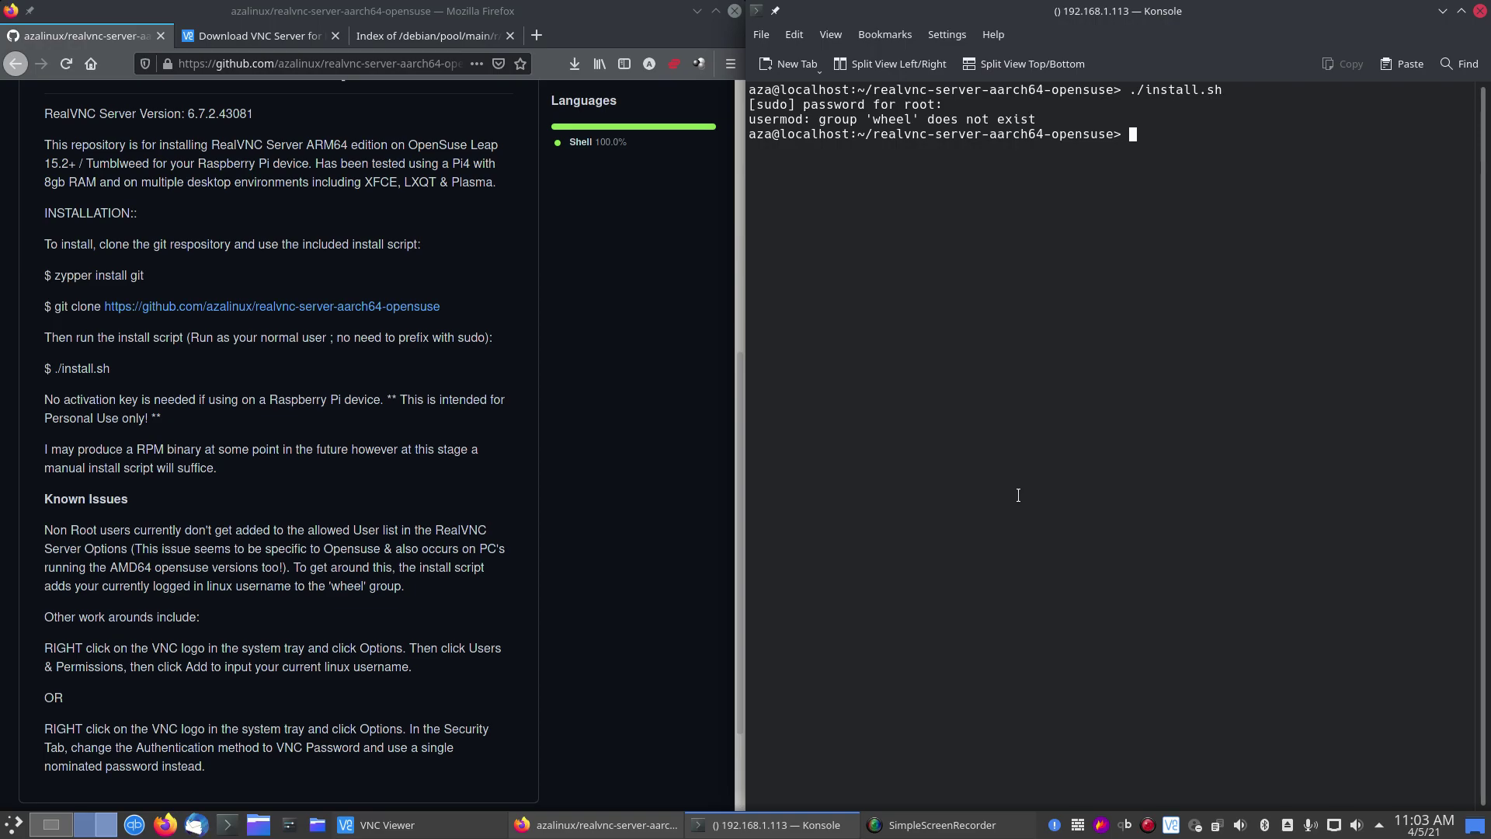
pyautogui.moveTo(977, 829)
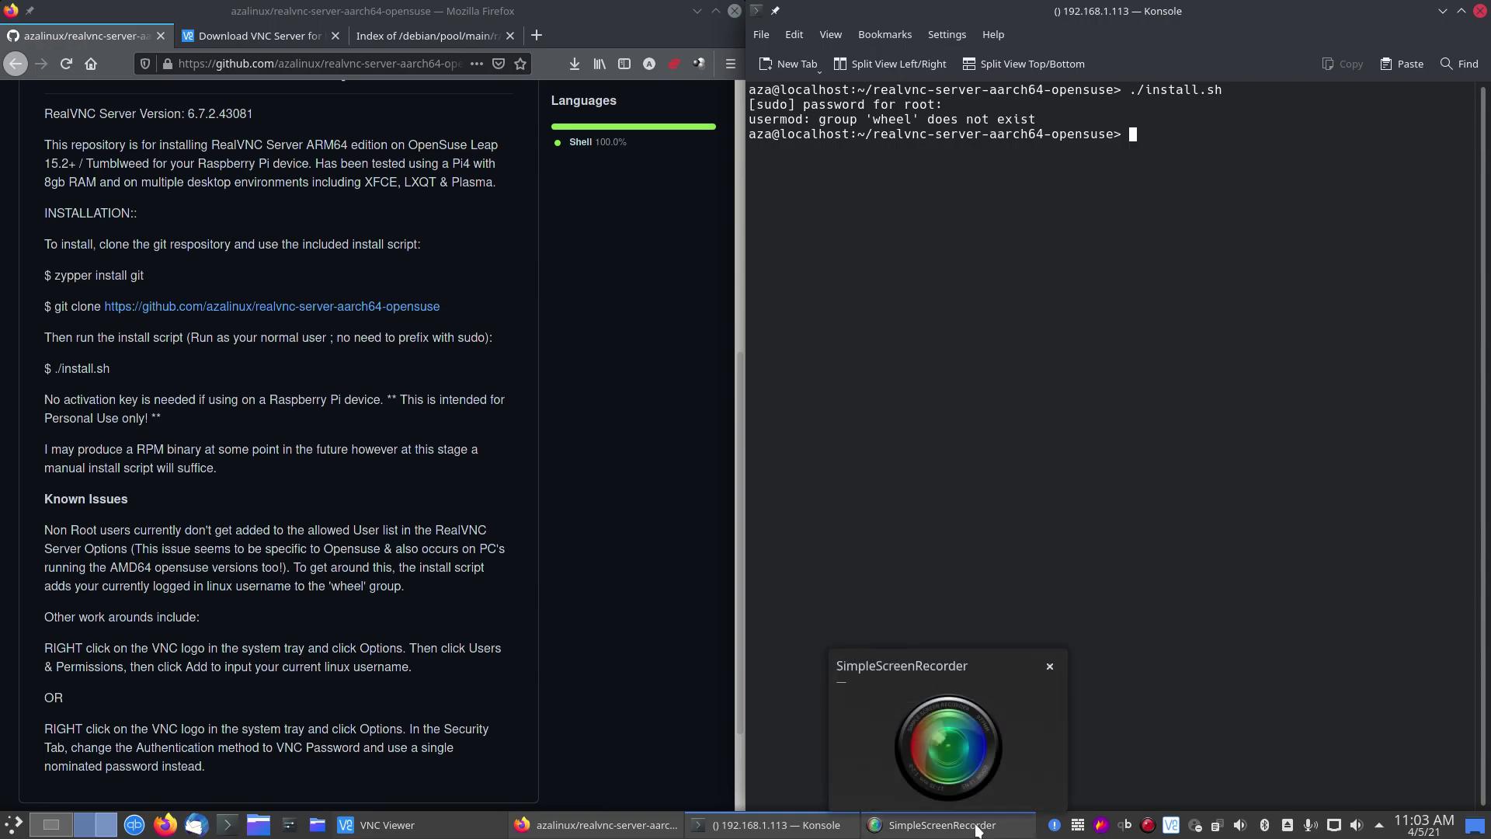
# Step: Raise the SimpleScreenRecorder window to check the recording is running, then refocus Konsole
pyautogui.click(977, 828)
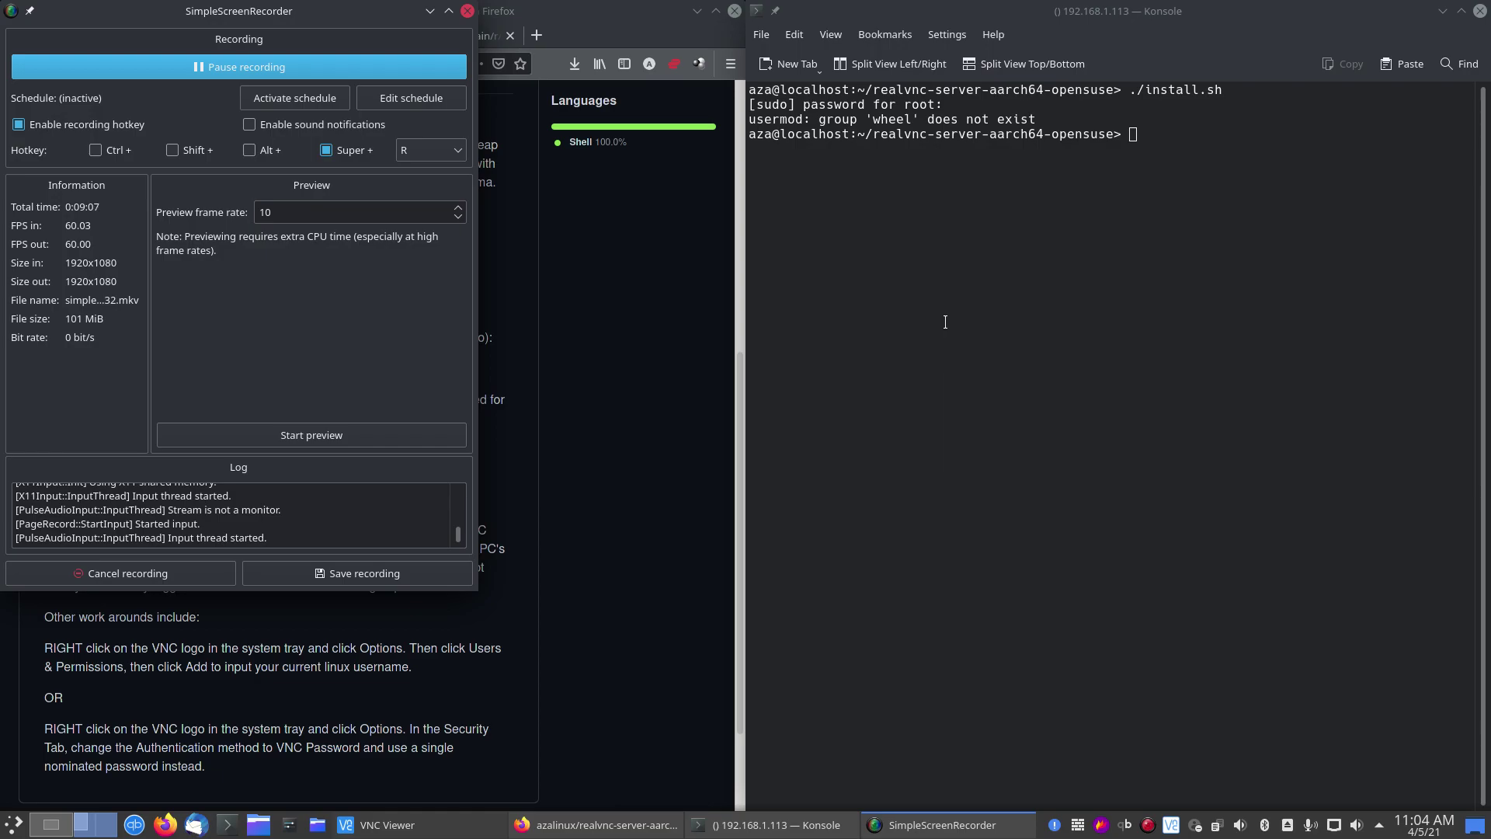
pyautogui.click(946, 323)
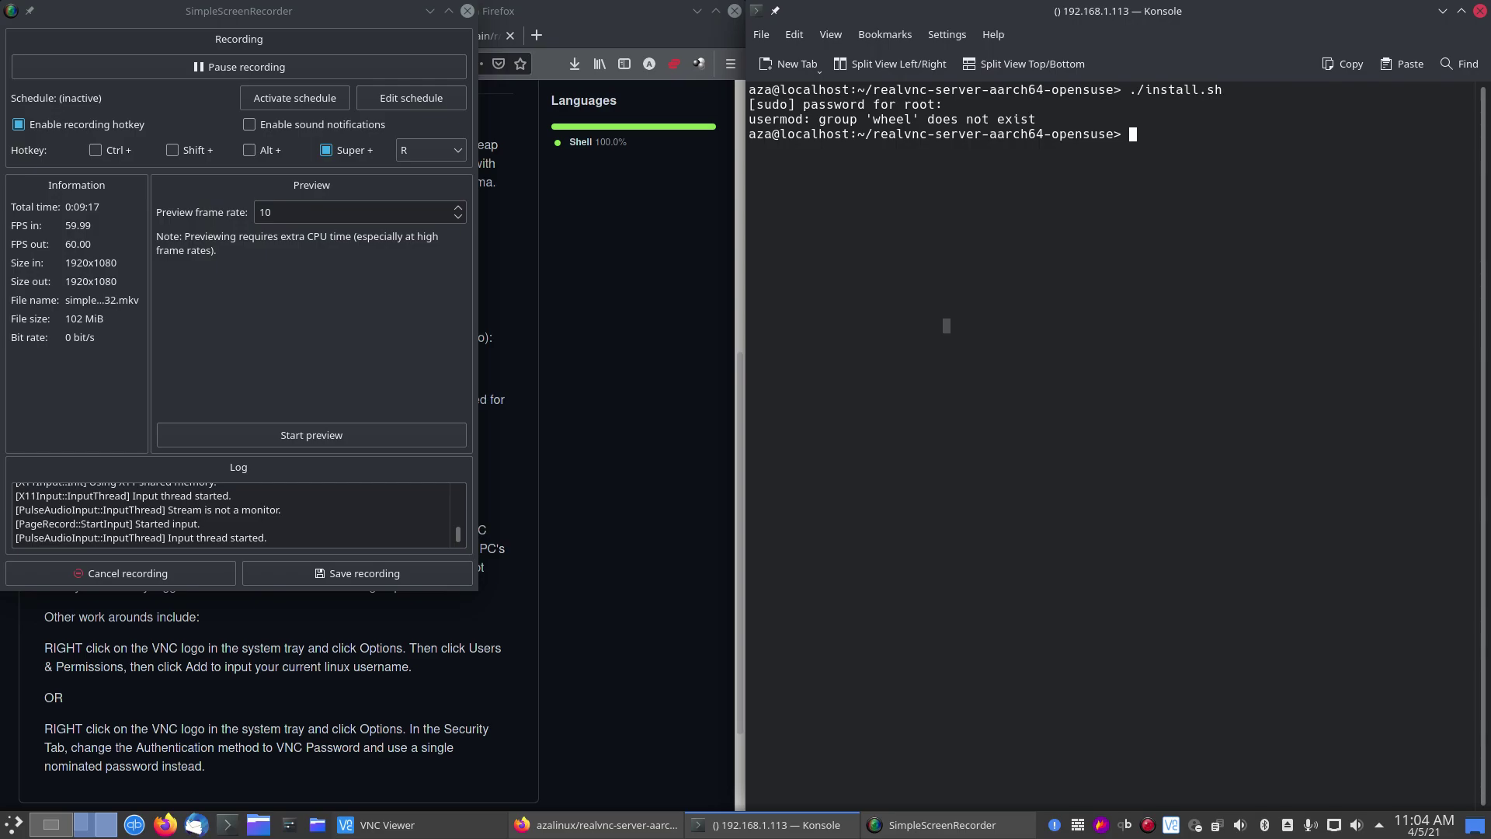
# Step: Run 'sudo zypper se wheel' and pick out the system-group-wheel package in the results
pyautogui.write('sudo zypper se wheel')
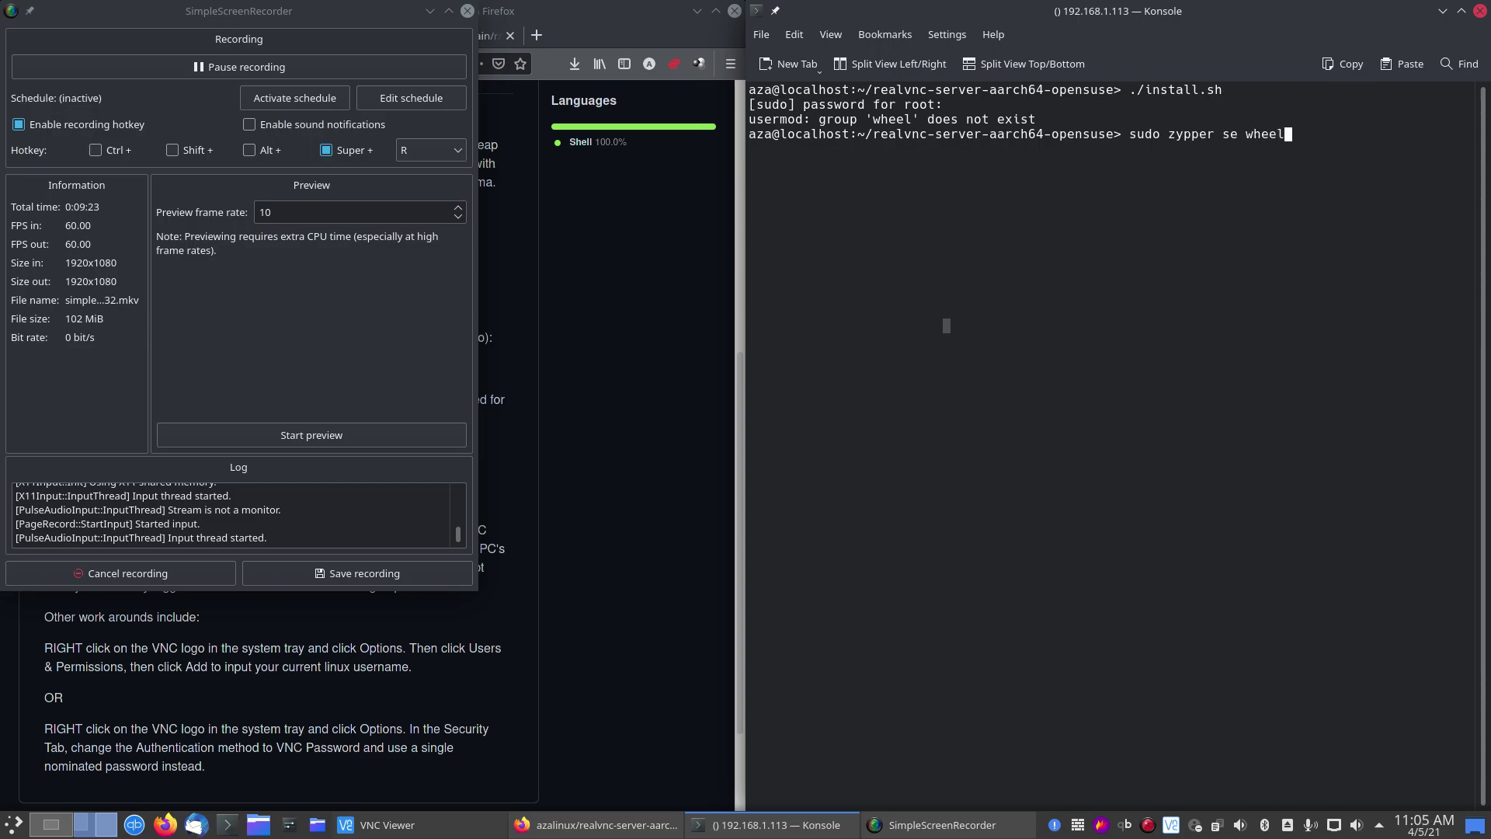
pyautogui.press('Return')
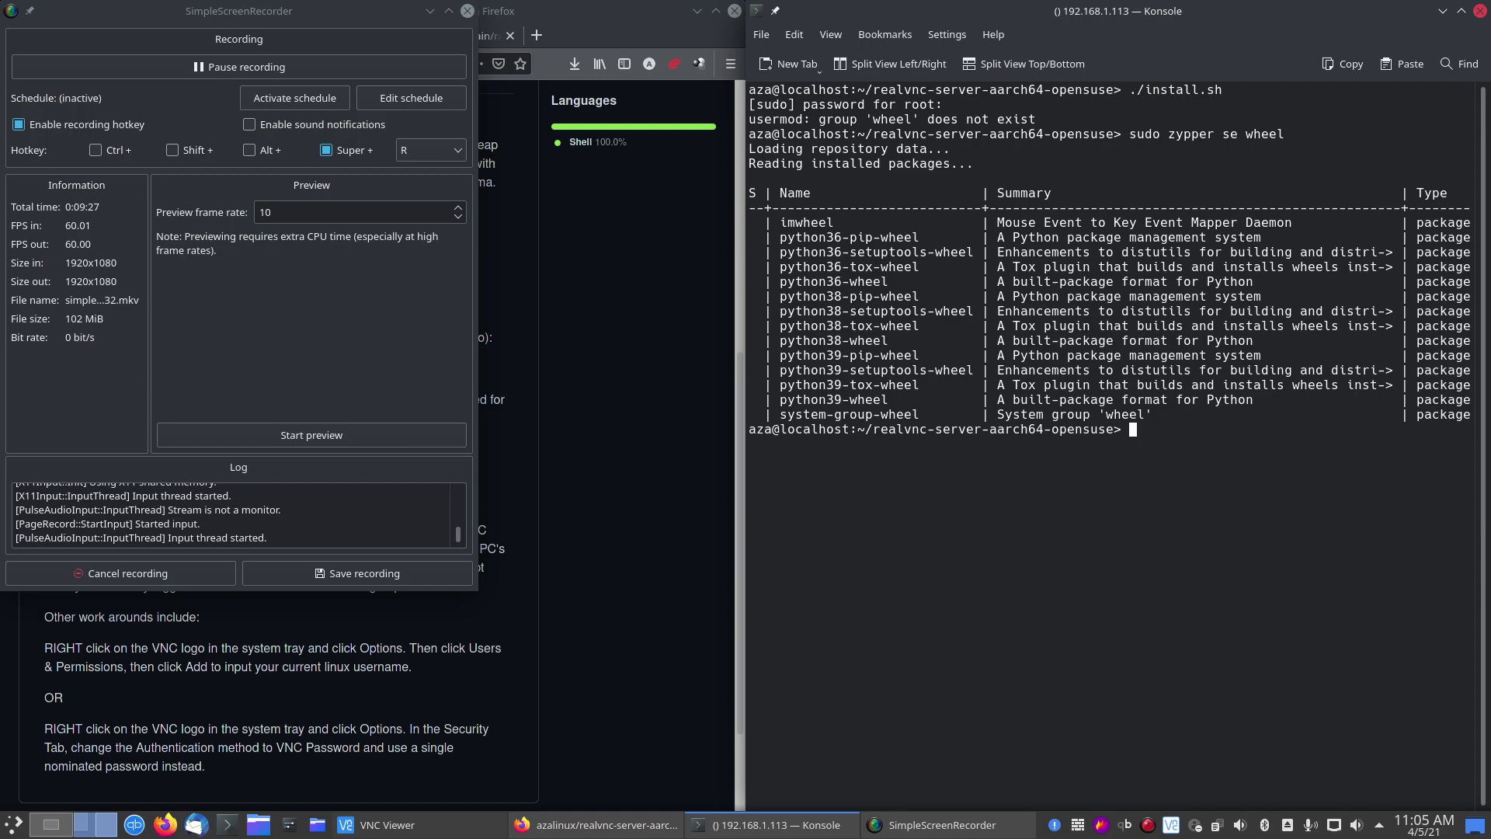
pyautogui.moveTo(779, 415); pyautogui.dragTo(923, 414)
pyautogui.click(924, 416)
# Step: Install system-group-wheel with 'sudo zypper install system-group-wheel', confirming with y
pyautogui.press('Up')
pyautogui.press('BackSpace')
pyautogui.press('BackSpace')
pyautogui.press('BackSpace')
pyautogui.press('BackSpace')
pyautogui.press('BackSpace')
pyautogui.press('BackSpace')
pyautogui.press('BackSpace')
pyautogui.press('BackSpace')
pyautogui.write('install system-')
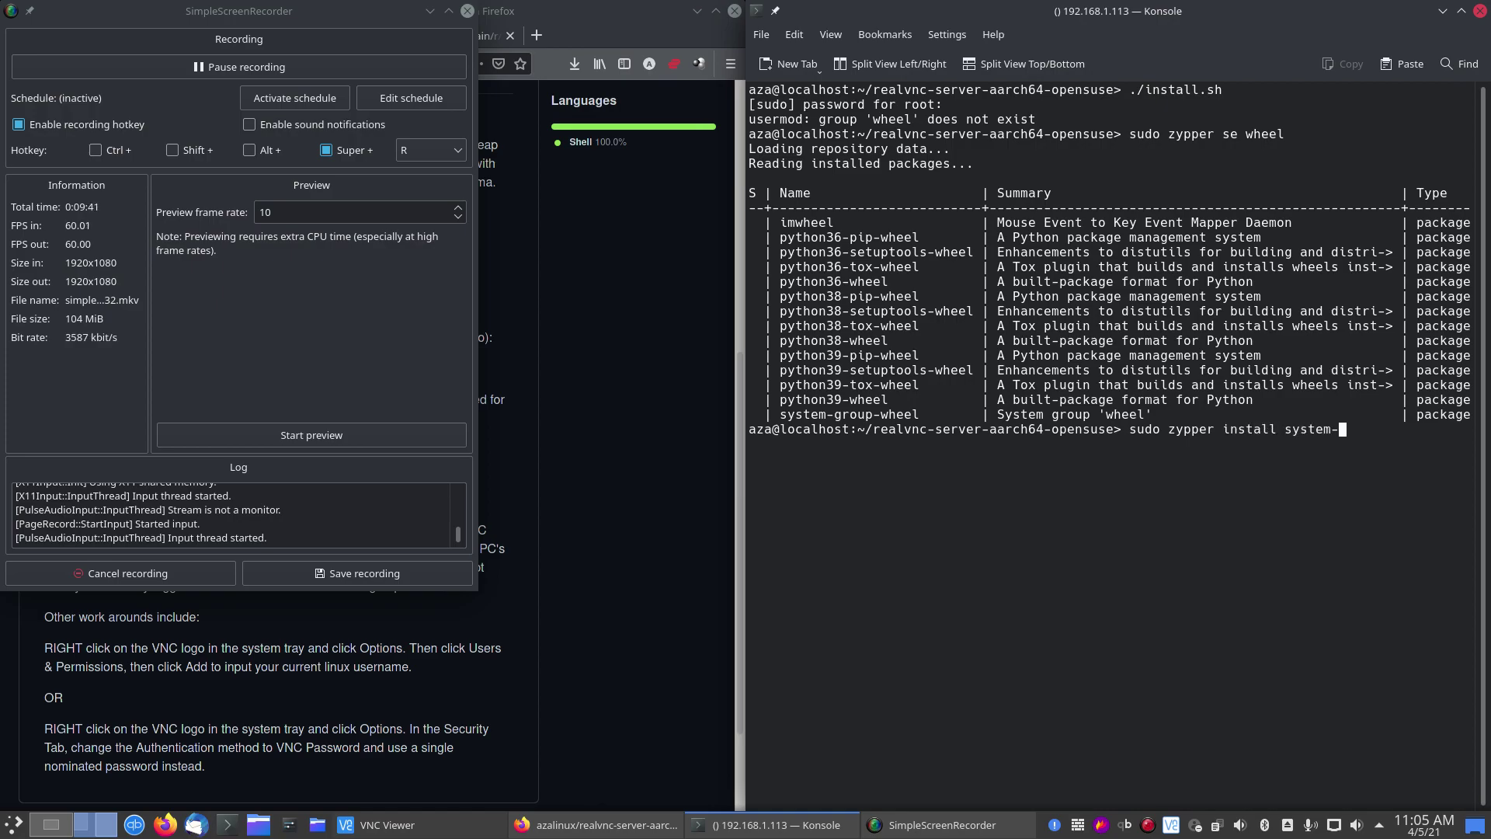
pyautogui.write('group-wheel')
pyautogui.press('Return')
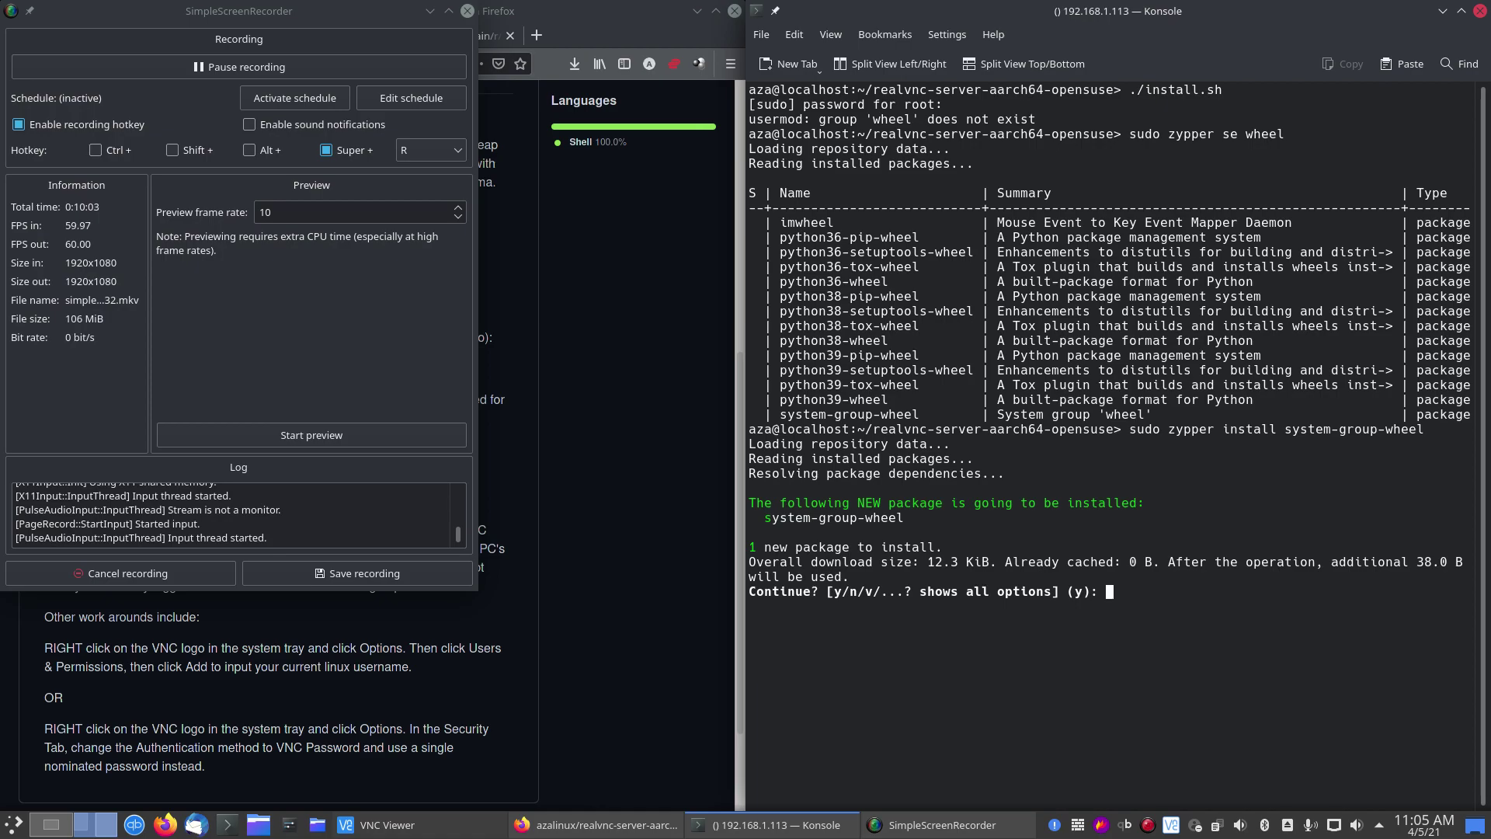
pyautogui.write('y')
pyautogui.press('Return')
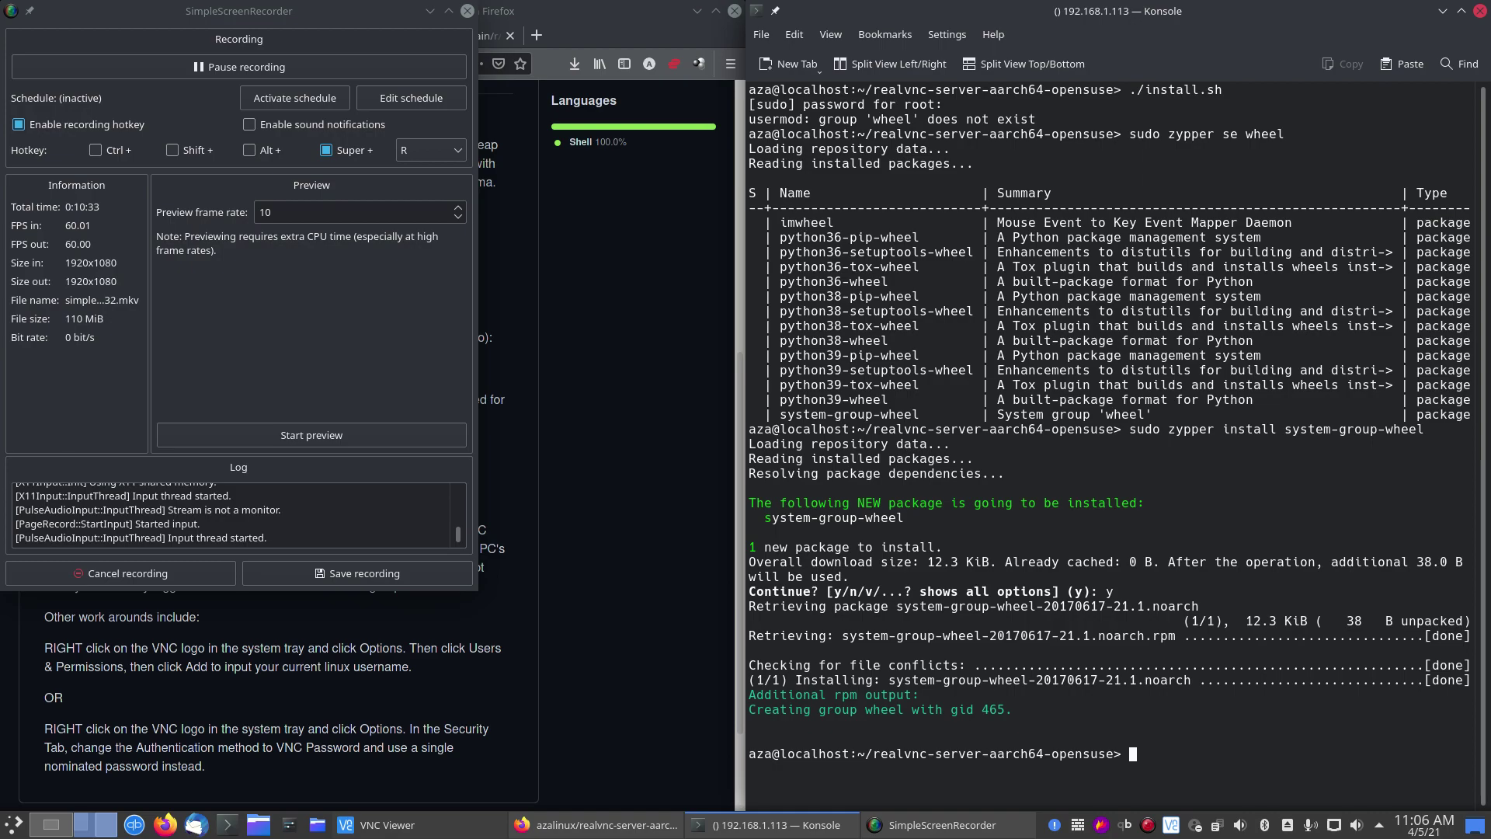
# Step: Rerun ./install.sh from command history so RealVNC Server installs
pyautogui.press('Up')
pyautogui.press('Up')
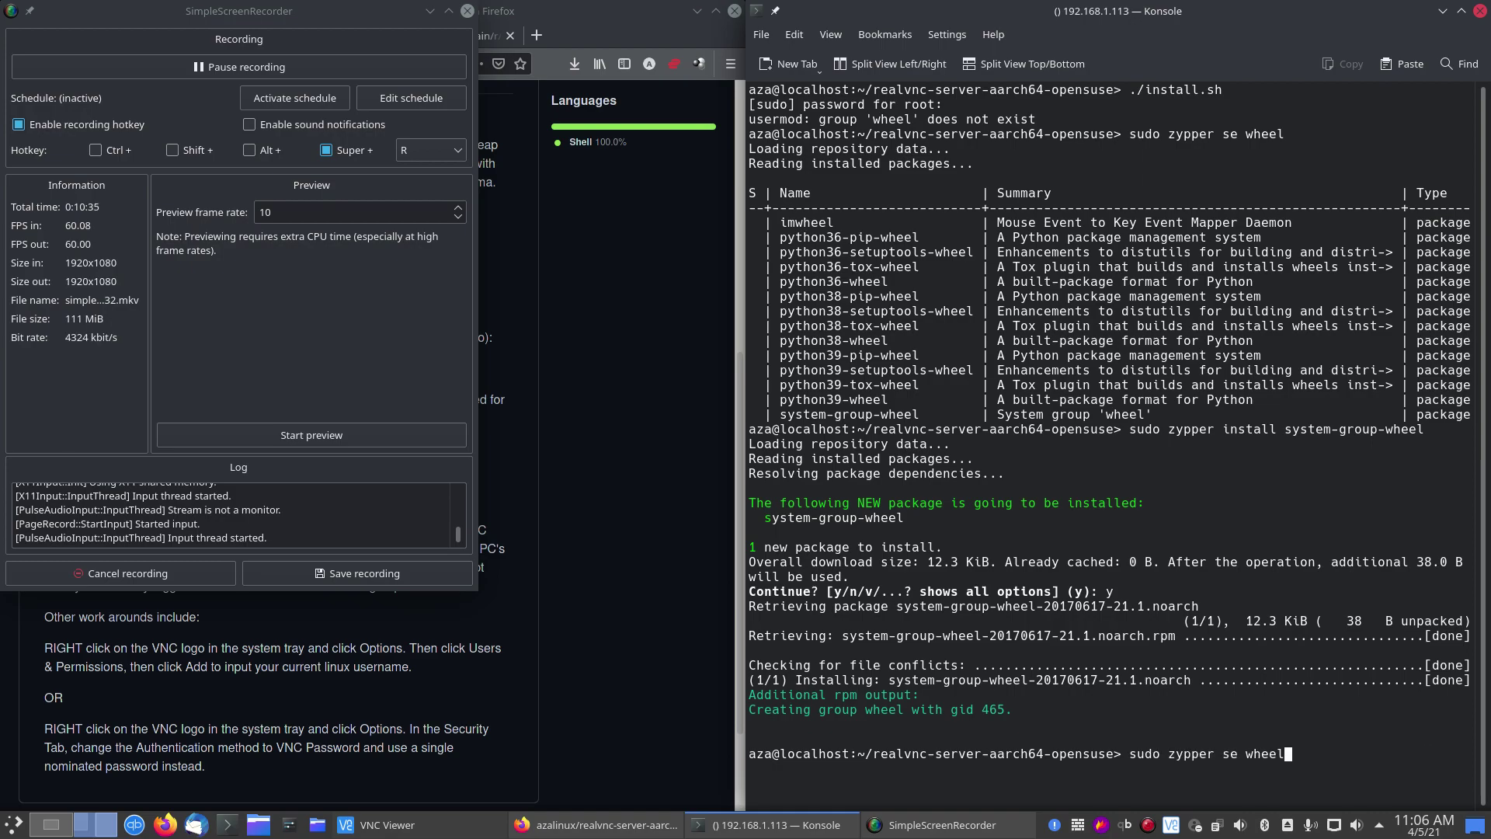
pyautogui.press('Up')
pyautogui.press('Return')
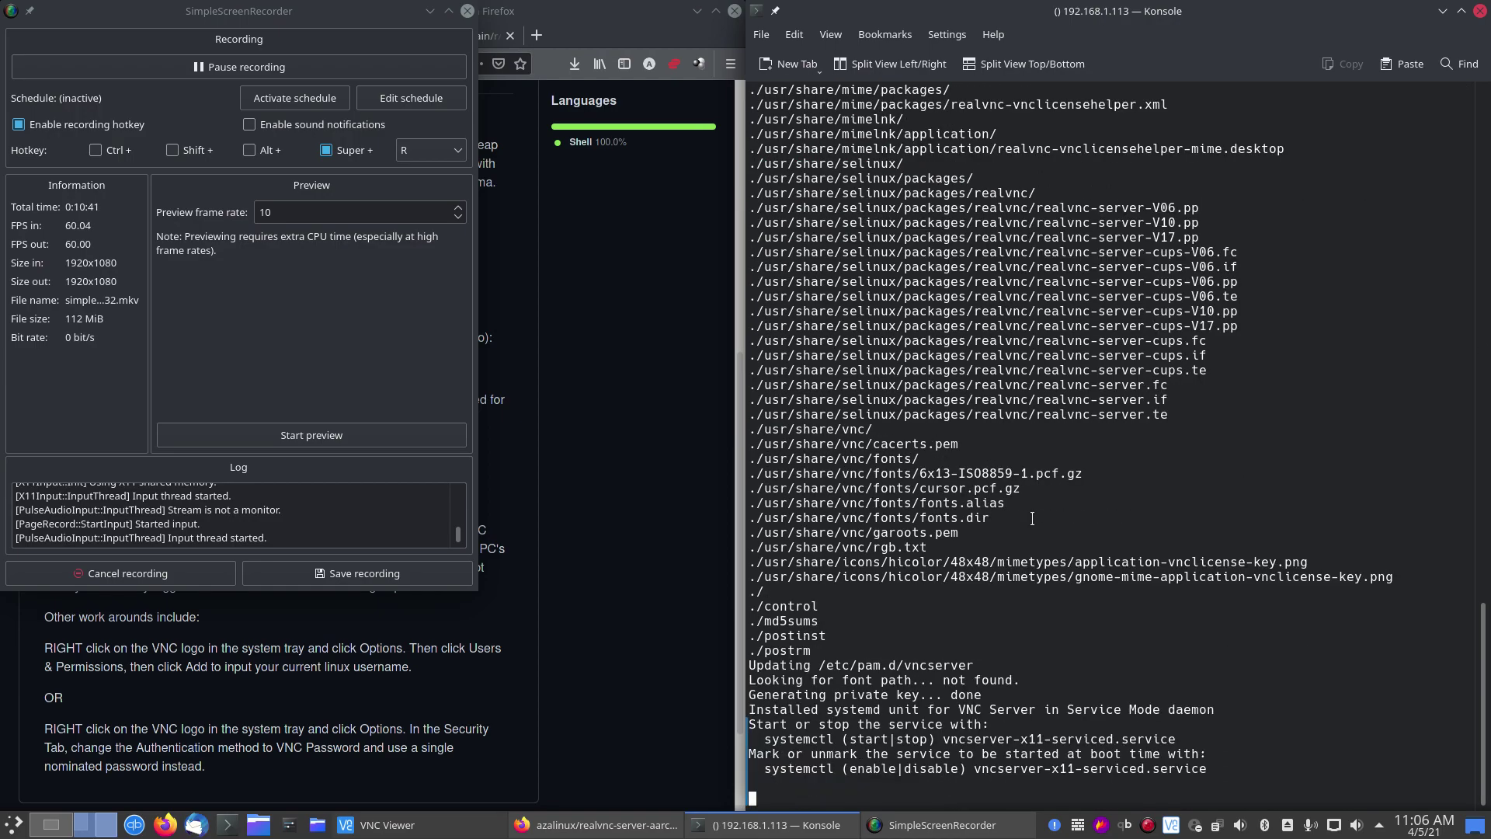
pyautogui.click(674, 640)
pyautogui.scroll(6, 285, 438)
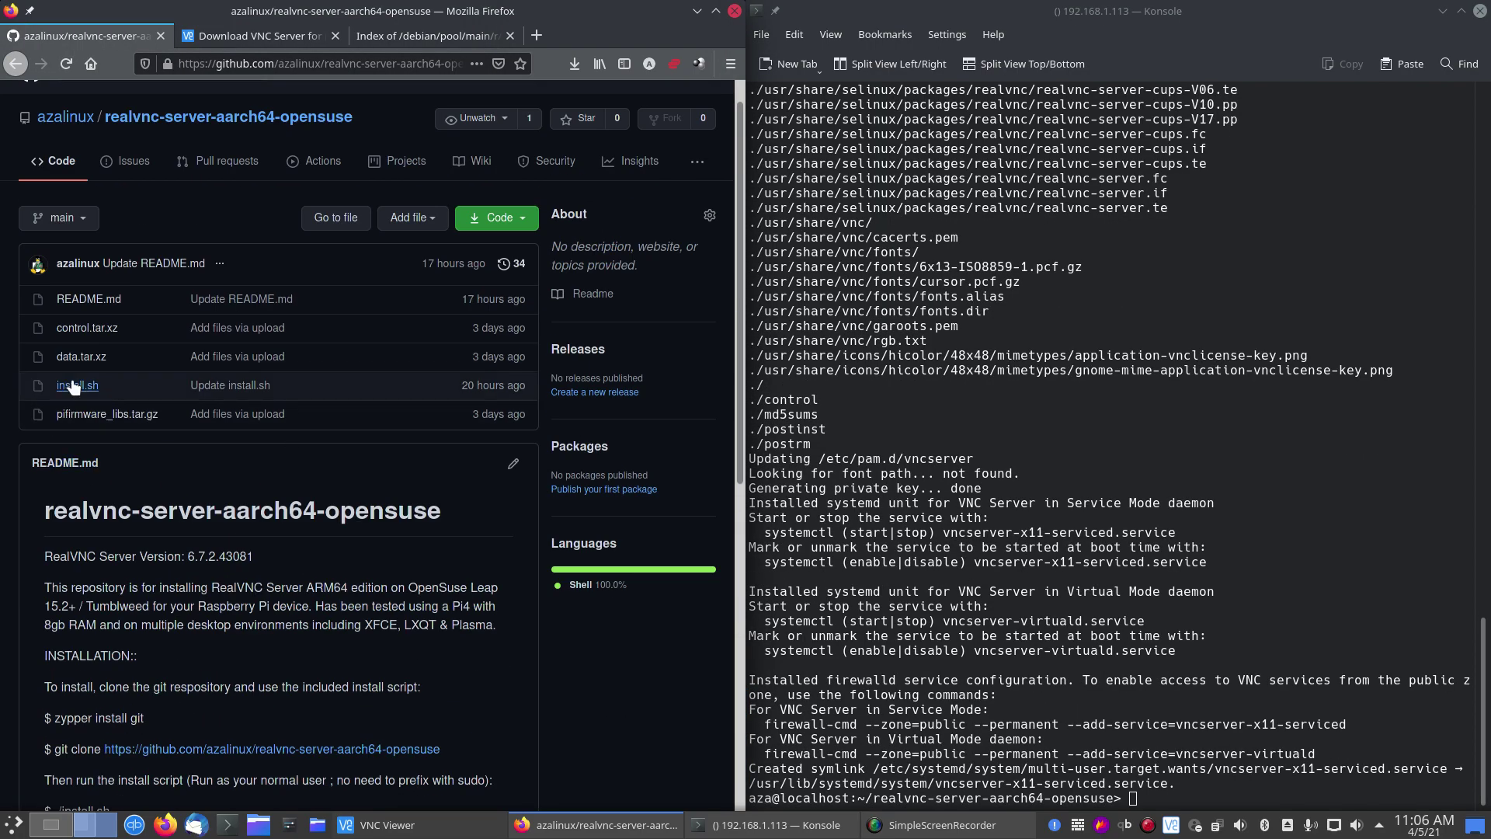
pyautogui.click(74, 386)
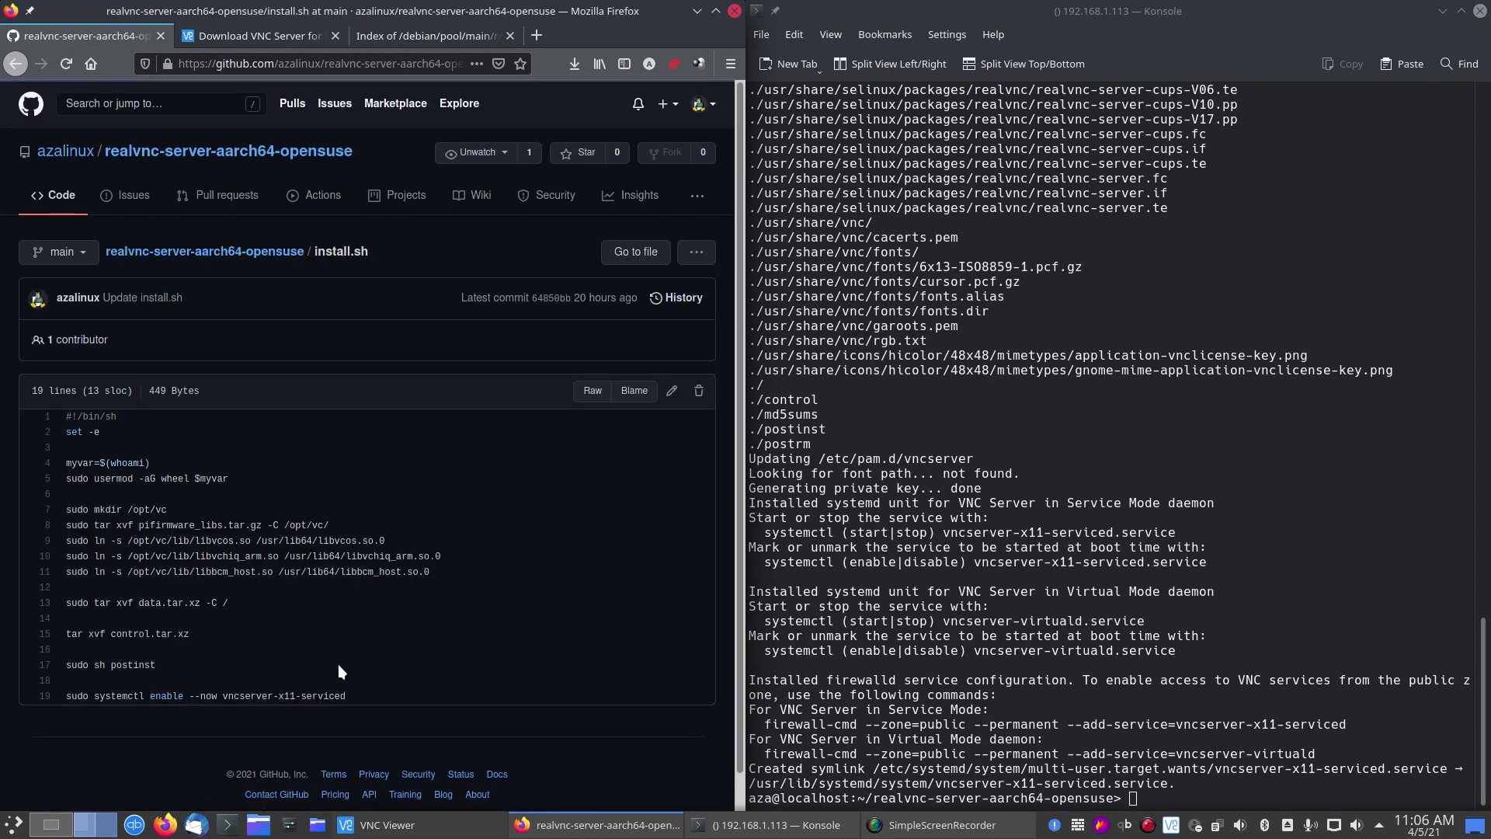
pyautogui.scroll(-1, 338, 666)
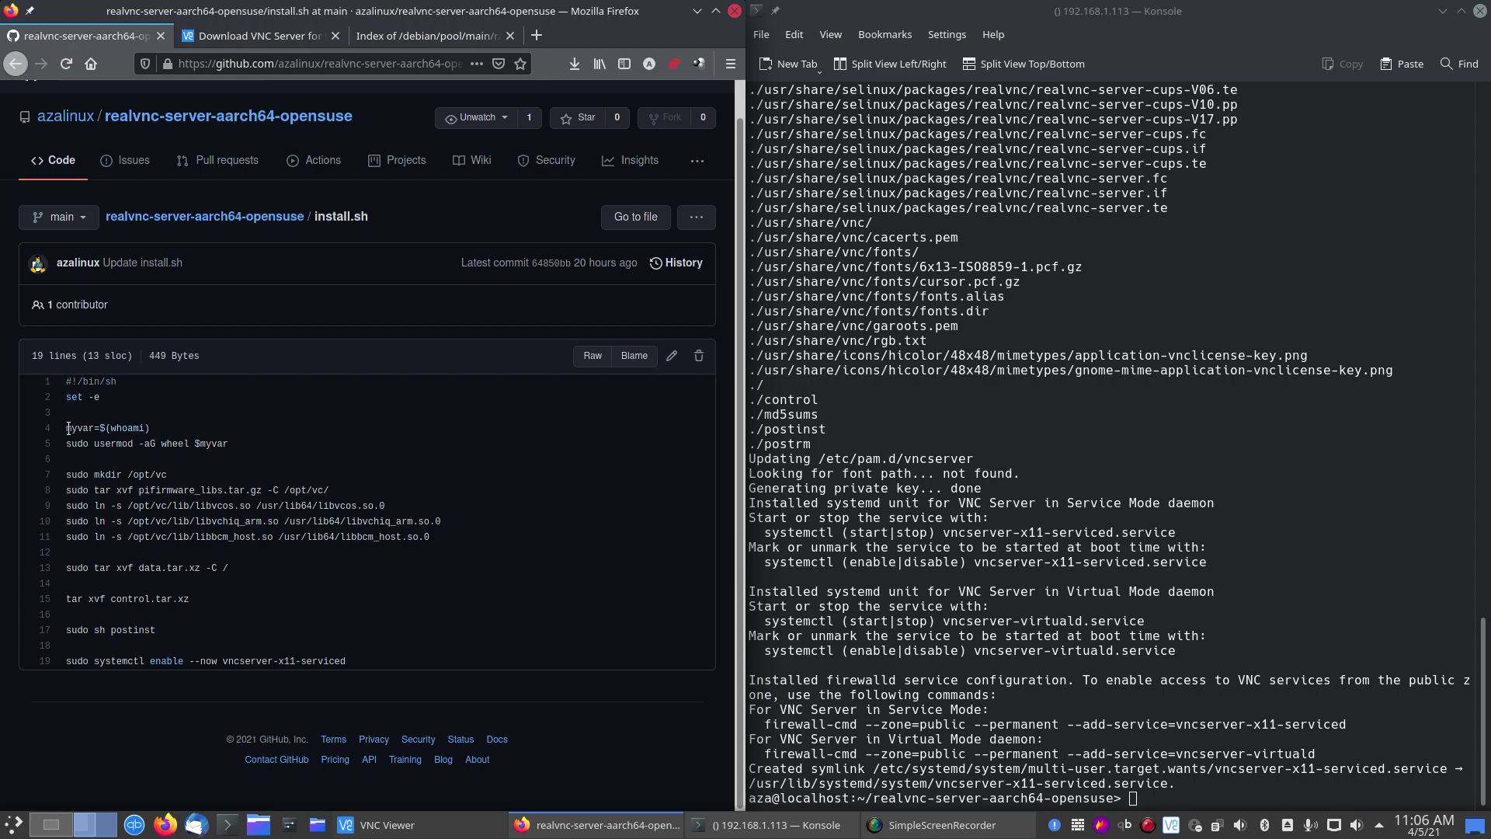
pyautogui.moveTo(68, 428); pyautogui.dragTo(184, 444)
pyautogui.click(275, 452)
pyautogui.click(220, 472)
pyautogui.moveTo(70, 473); pyautogui.dragTo(314, 548)
pyautogui.click(359, 538)
pyautogui.moveTo(129, 475); pyautogui.dragTo(432, 537)
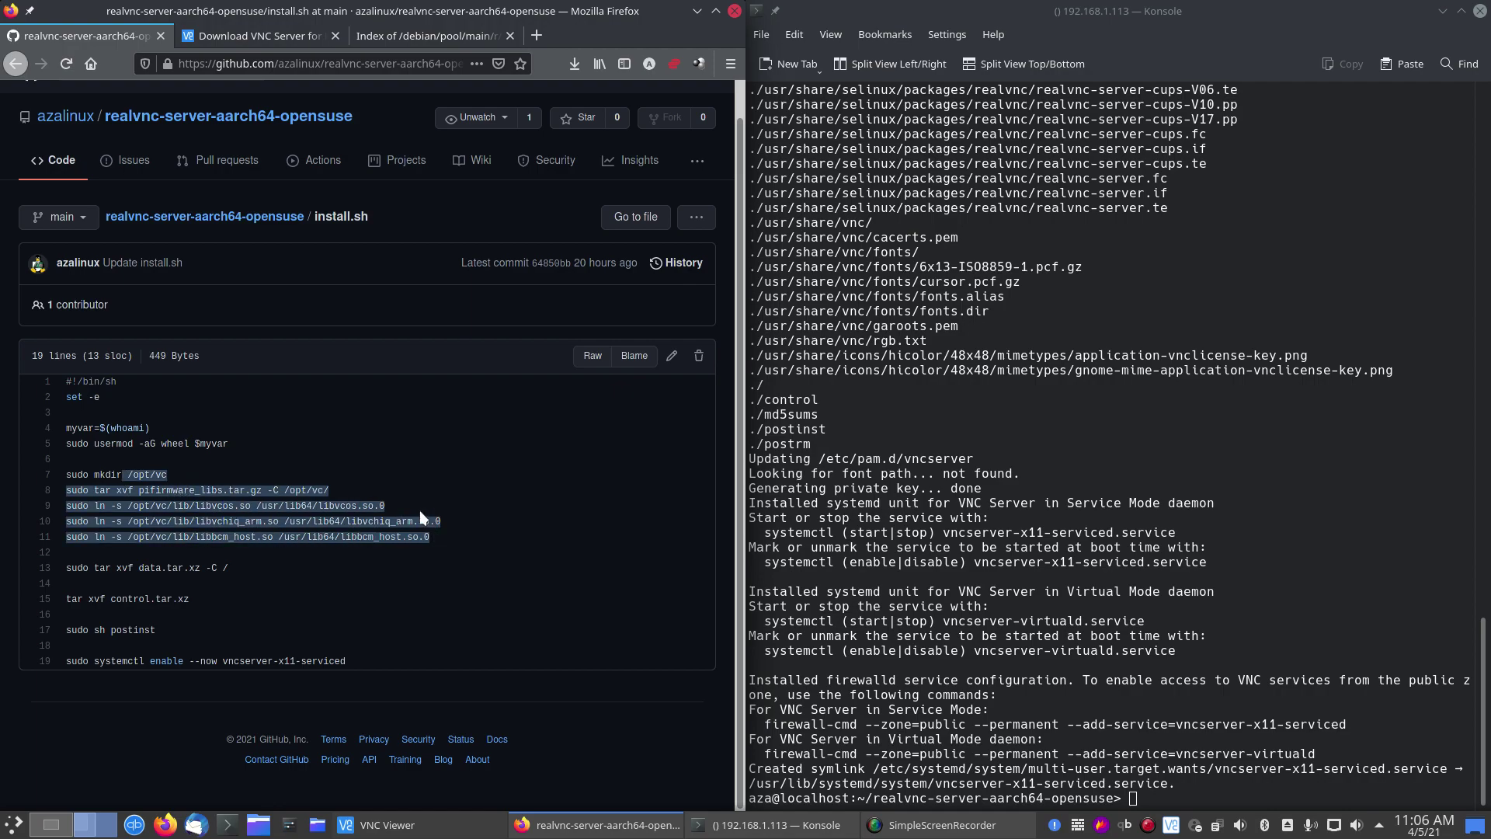
pyautogui.click(450, 509)
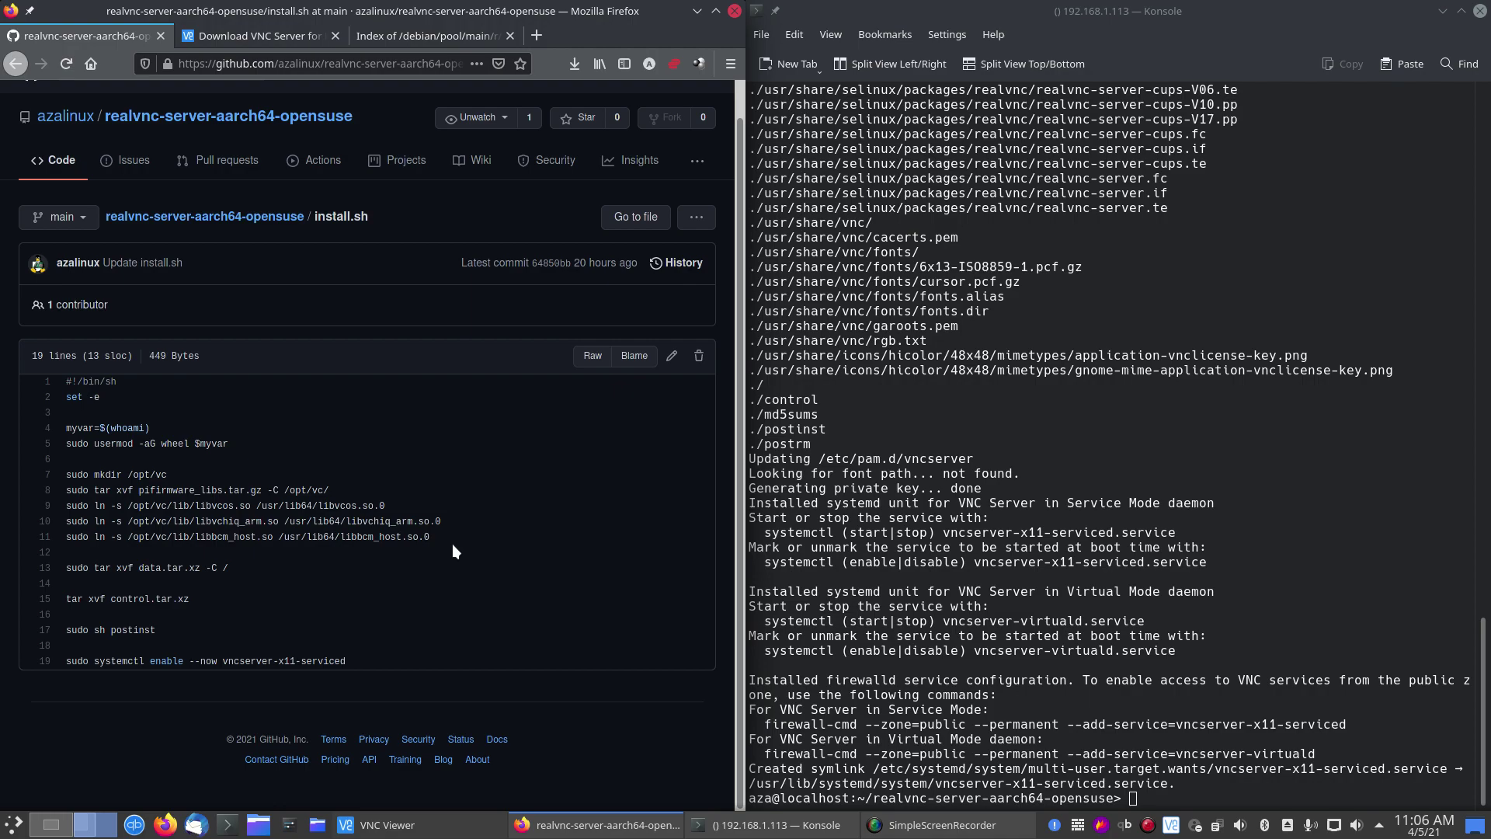
pyautogui.moveTo(452, 543); pyautogui.dragTo(87, 494)
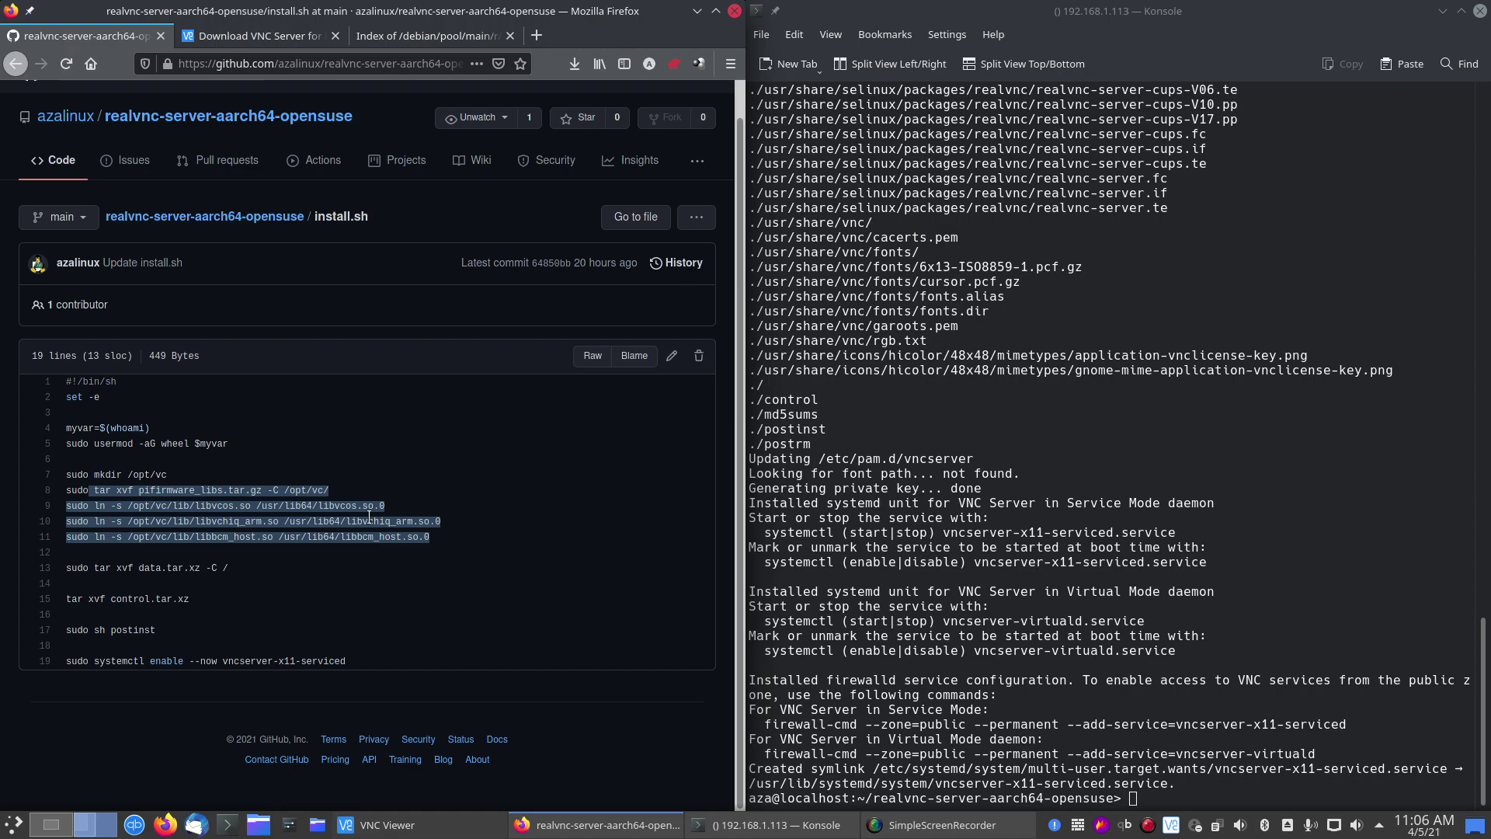
pyautogui.click(404, 589)
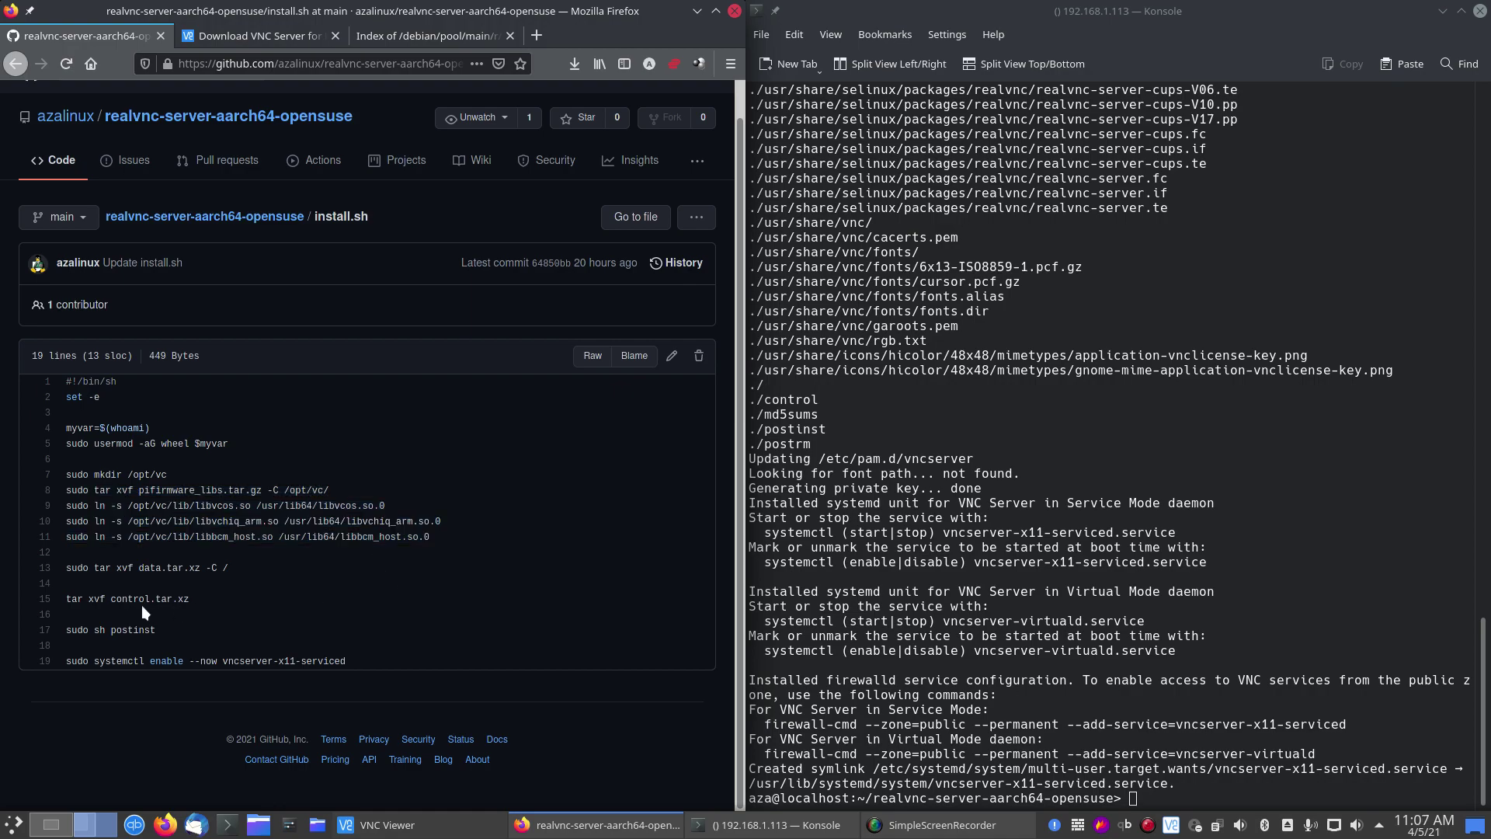
pyautogui.moveTo(129, 571); pyautogui.dragTo(215, 571)
pyautogui.moveTo(110, 600); pyautogui.dragTo(173, 598)
pyautogui.click(142, 625)
pyautogui.moveTo(97, 665); pyautogui.dragTo(324, 677)
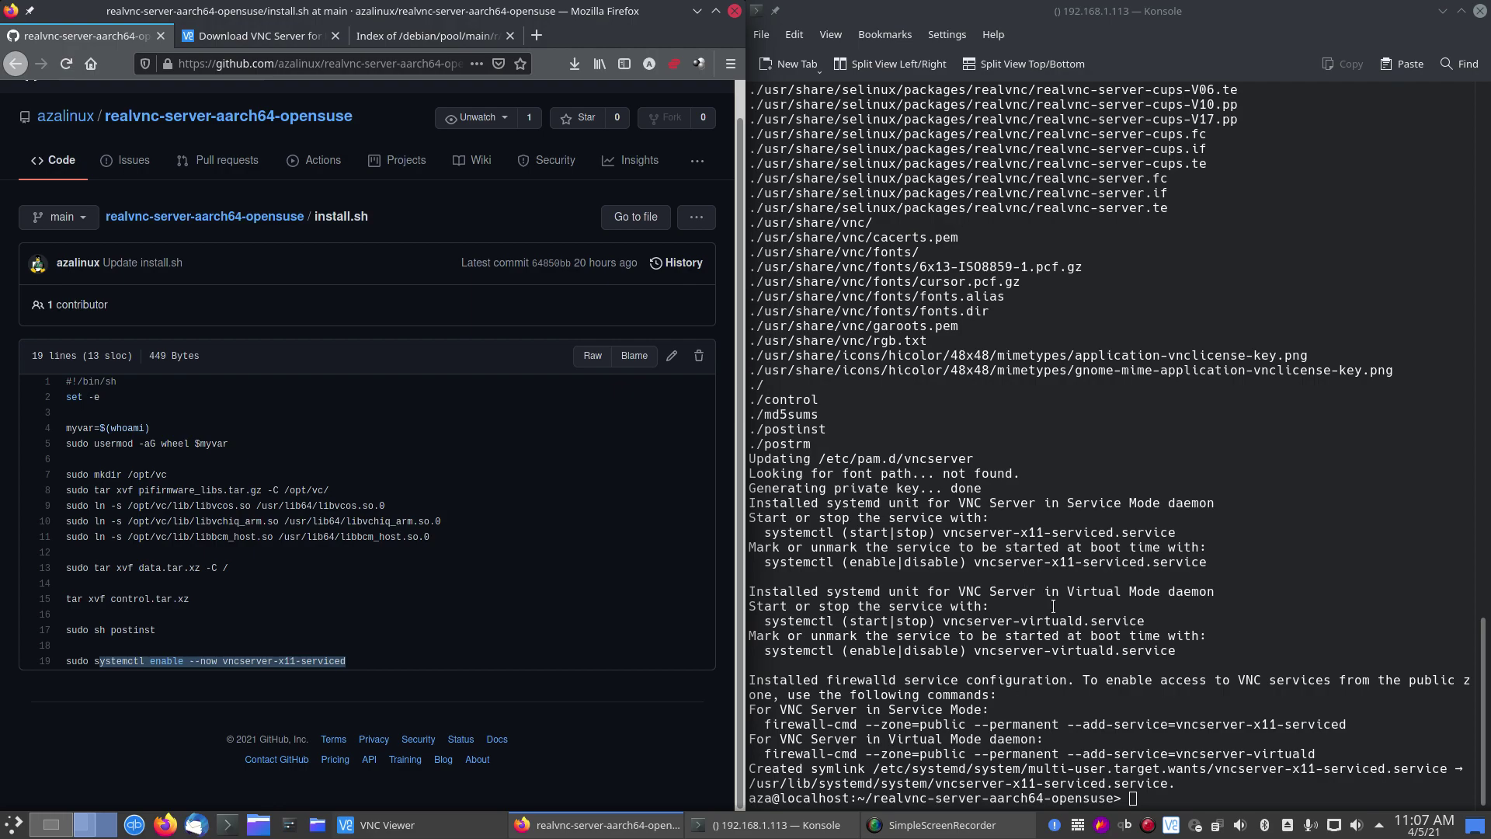
# Step: Copy the systemctl command from line 19 of install.sh and paste it into Konsole
pyautogui.click(369, 642)
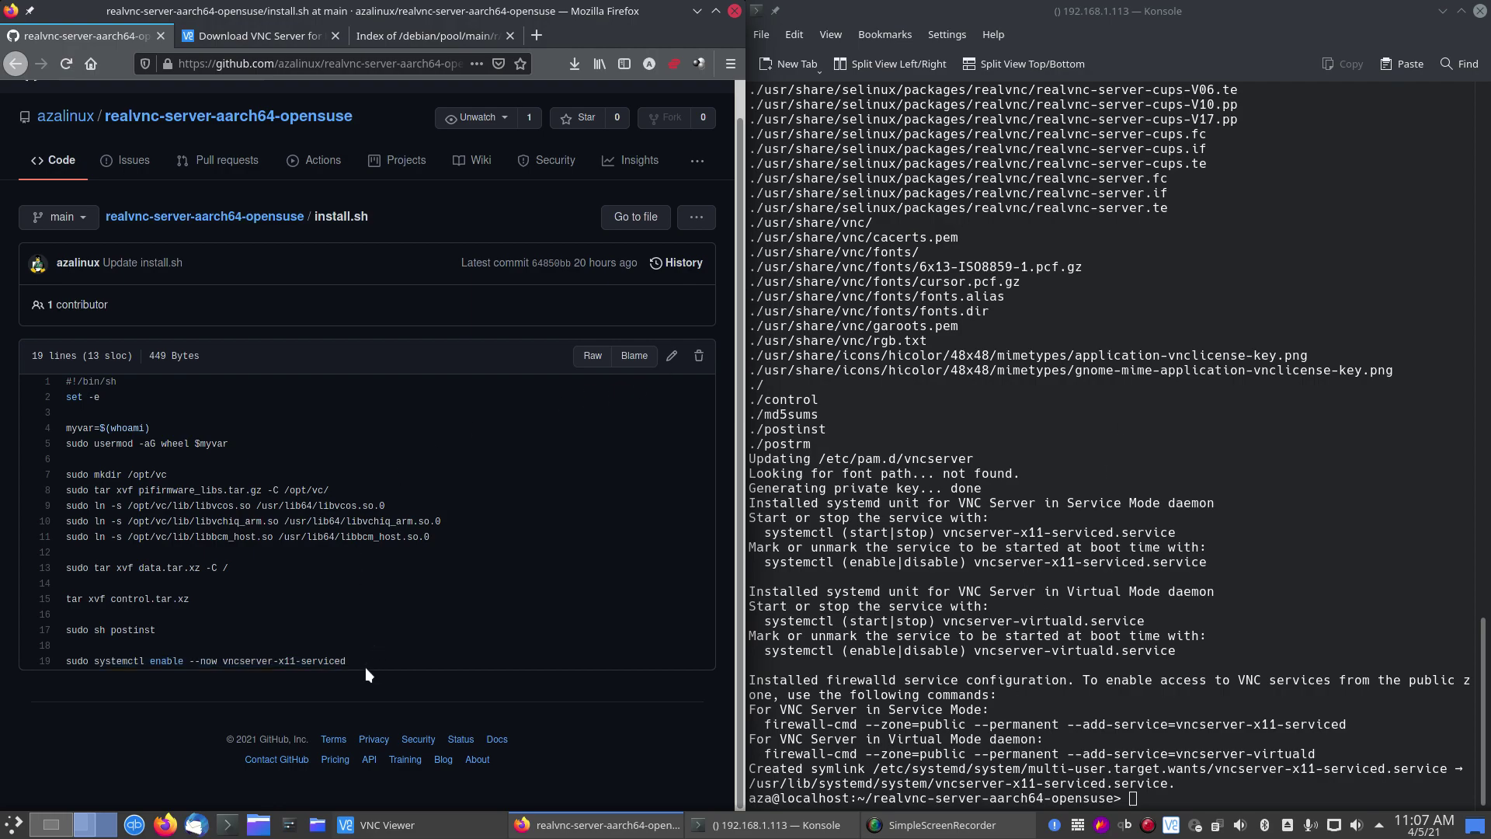
pyautogui.moveTo(366, 667); pyautogui.dragTo(102, 659)
pyautogui.rightClick(102, 657)
pyautogui.press('c')
pyautogui.tripleClick(103, 657)
pyautogui.rightClick(109, 660)
pyautogui.click(156, 474)
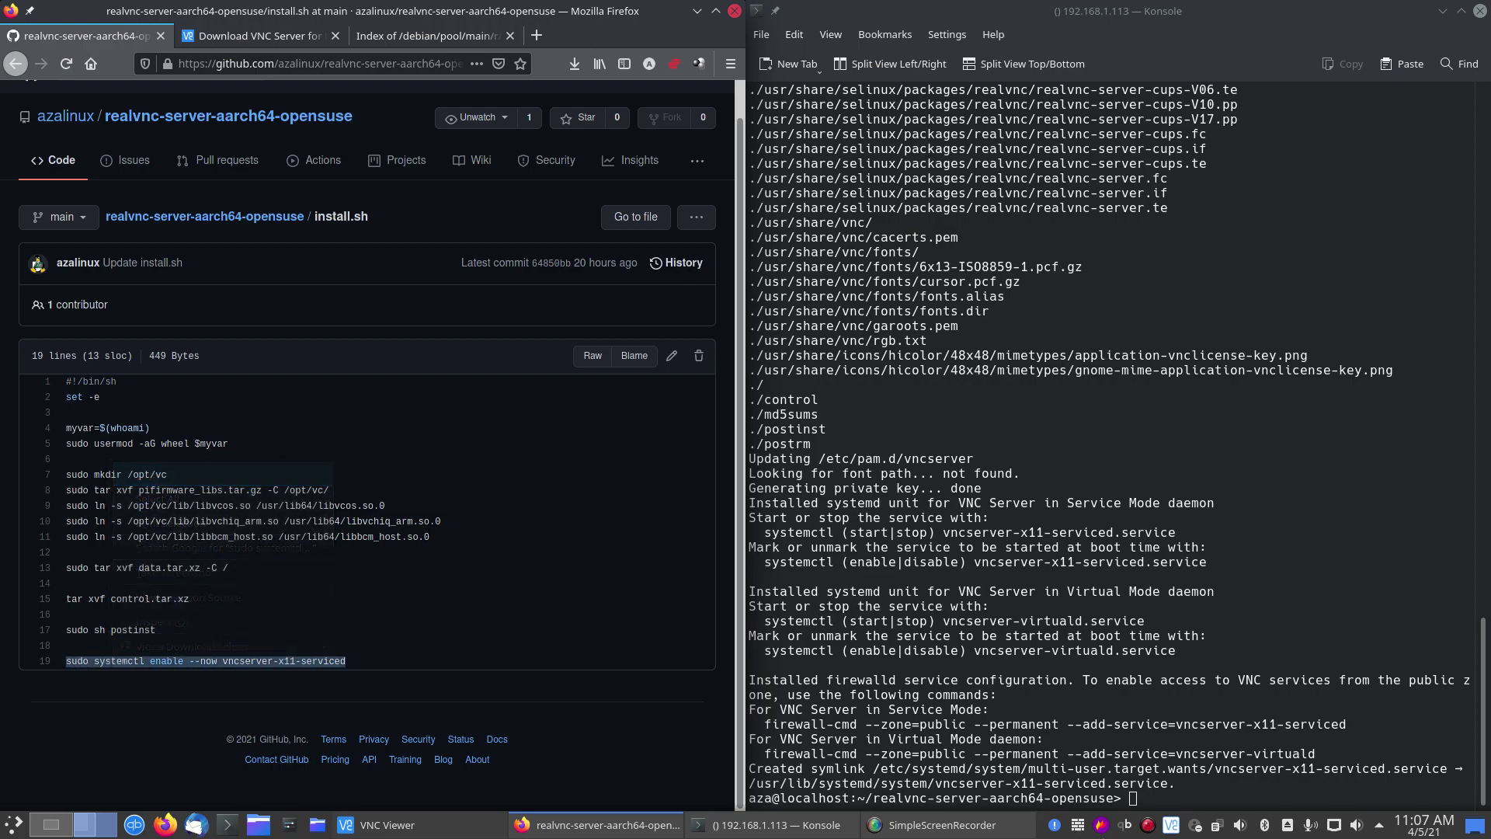
pyautogui.rightClick(1155, 619)
pyautogui.click(1224, 635)
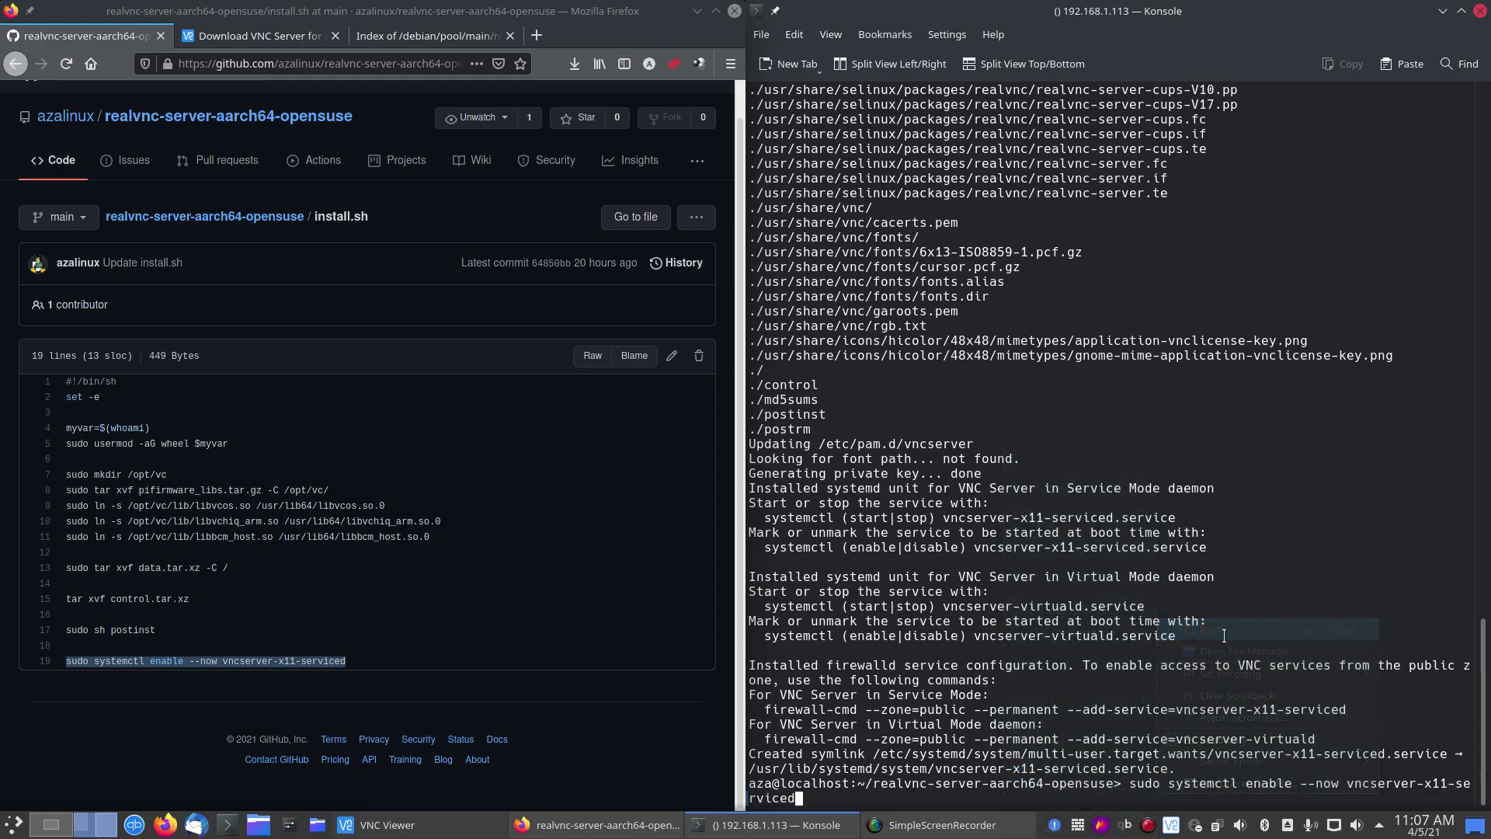
# Step: Replace 'enable --now' with 'status', fix the 'stauts' typo, and run systemctl status vncserver-x11-serviced
pyautogui.press('Left')
pyautogui.press('Left')
pyautogui.press('Left')
pyautogui.press('Left')
pyautogui.press('Left')
pyautogui.press('Left')
pyautogui.press('Left')
pyautogui.press('Left')
pyautogui.press('Left')
pyautogui.press('Left')
pyautogui.press('Left')
pyautogui.press('Left')
pyautogui.press('Left')
pyautogui.press('Left')
pyautogui.press('Left')
pyautogui.press('Left')
pyautogui.press('Left')
pyautogui.press('Left')
pyautogui.press('Left')
pyautogui.press('Left')
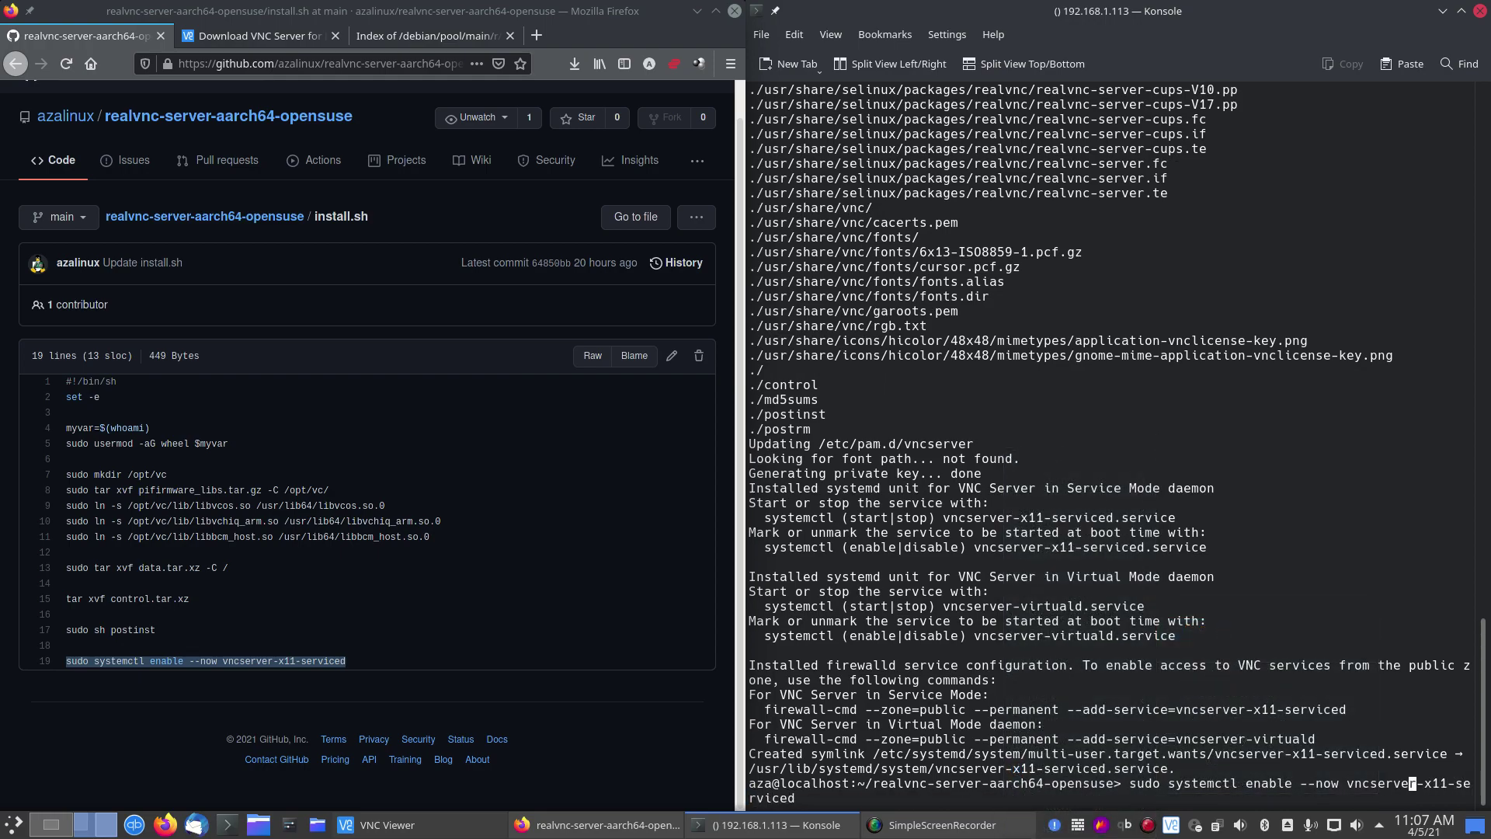
pyautogui.press('BackSpace')
pyautogui.press('BackSpace')
pyautogui.press('BackSpace')
pyautogui.press('BackSpace')
pyautogui.press('BackSpace')
pyautogui.press('BackSpace')
pyautogui.press('BackSpace')
pyautogui.press('BackSpace')
pyautogui.press('BackSpace')
pyautogui.press('BackSpace')
pyautogui.press('BackSpace')
pyautogui.press('BackSpace')
pyautogui.press('BackSpace')
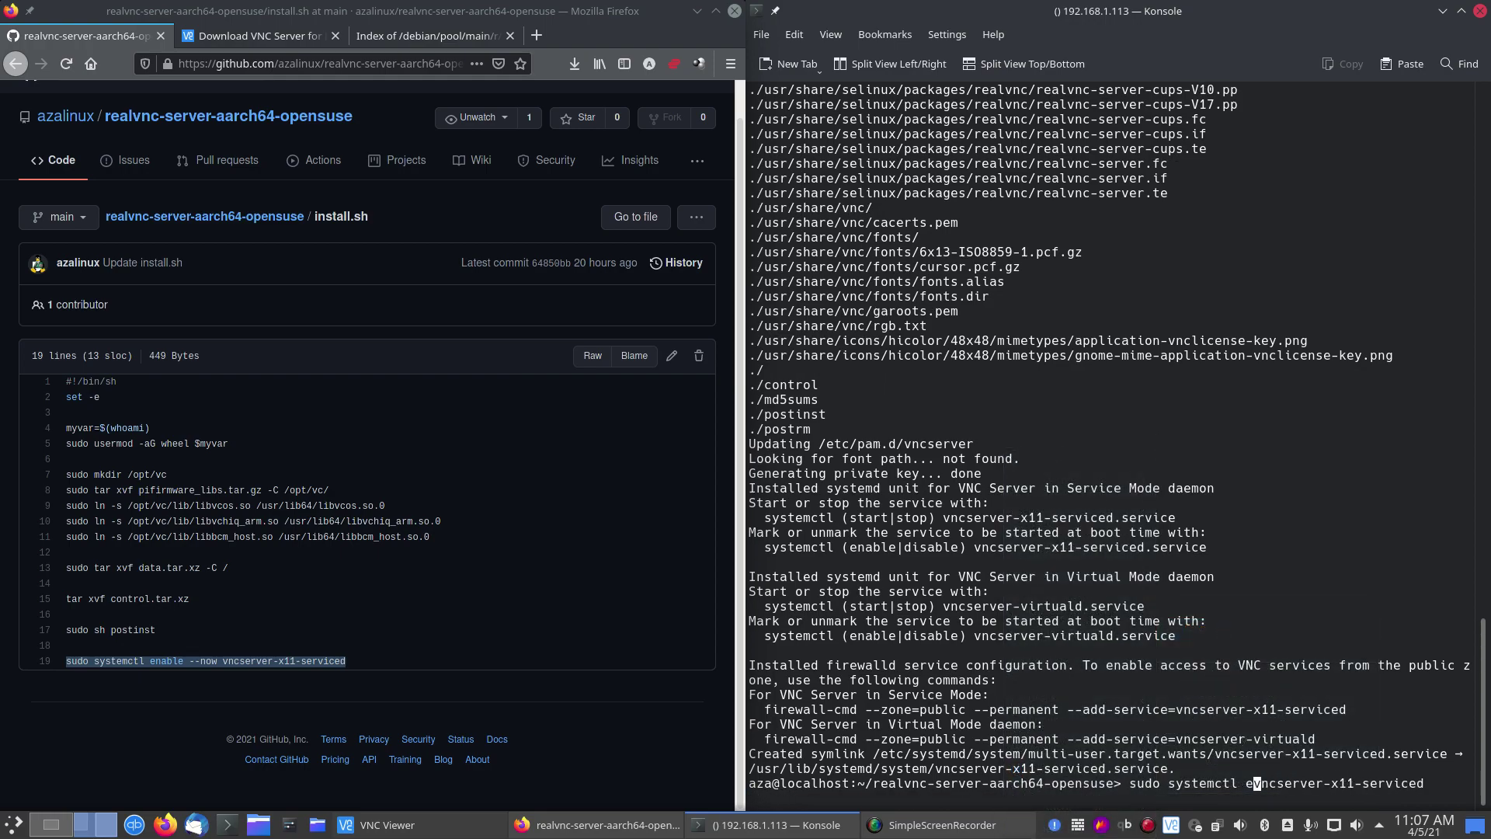
pyautogui.write('stauts')
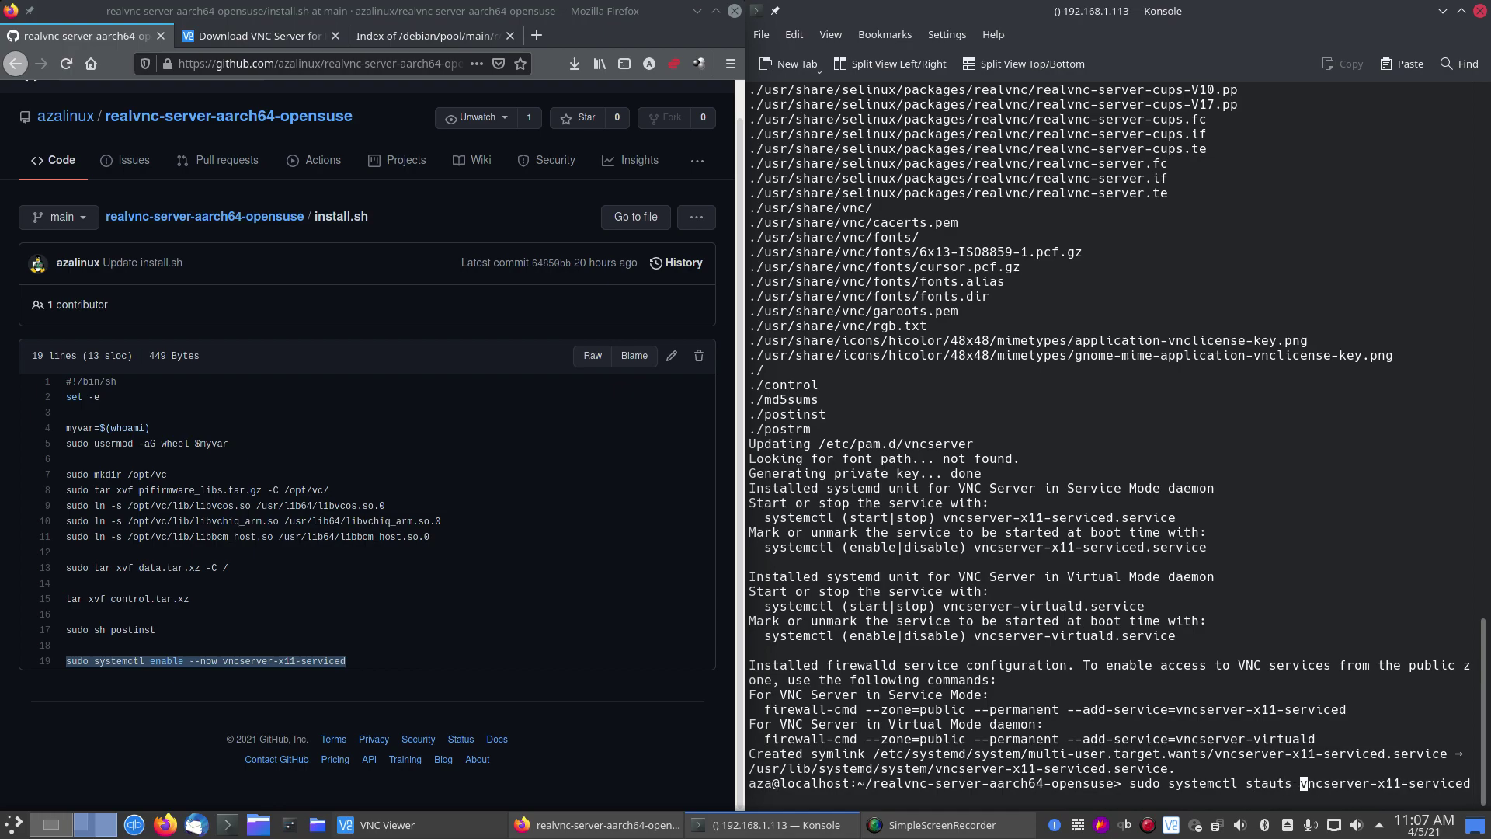
pyautogui.press('Return')
pyautogui.press('Up')
pyautogui.press('Left')
pyautogui.press('Left')
pyautogui.press('Left')
pyautogui.press('Left')
pyautogui.press('Left')
pyautogui.press('Left')
pyautogui.press('Left')
pyautogui.press('Left')
pyautogui.press('Left')
pyautogui.press('Left')
pyautogui.press('Left')
pyautogui.press('Left')
pyautogui.press('Left')
pyautogui.press('Left')
pyautogui.press('Left')
pyautogui.press('Left')
pyautogui.press('Left')
pyautogui.press('Left')
pyautogui.press('Left')
pyautogui.press('Left')
pyautogui.press('Left')
pyautogui.press('Left')
pyautogui.press('Left')
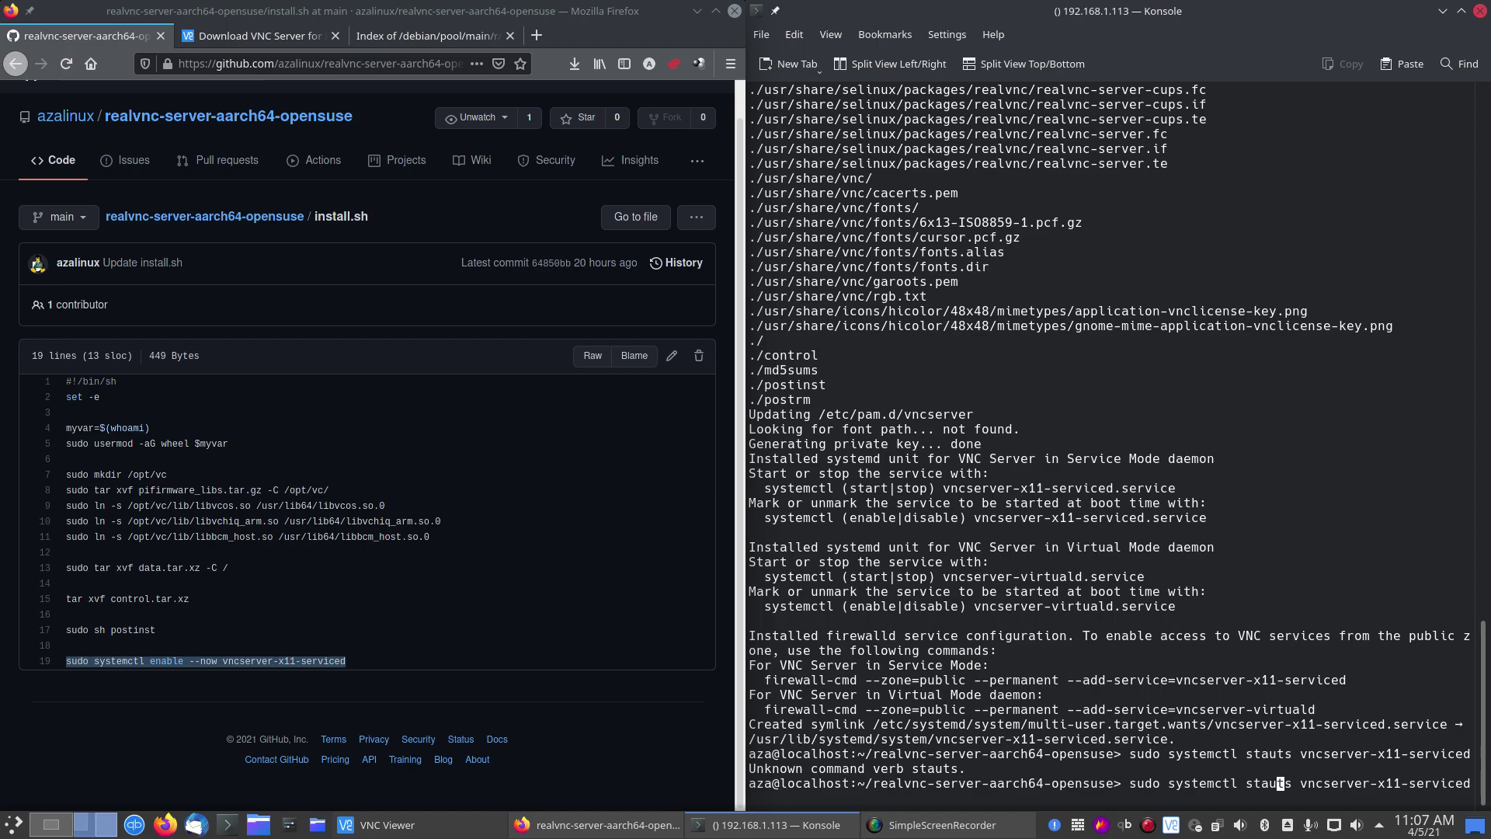
pyautogui.press('Left')
pyautogui.press('Delete')
pyautogui.write('u')
pyautogui.press('Return')
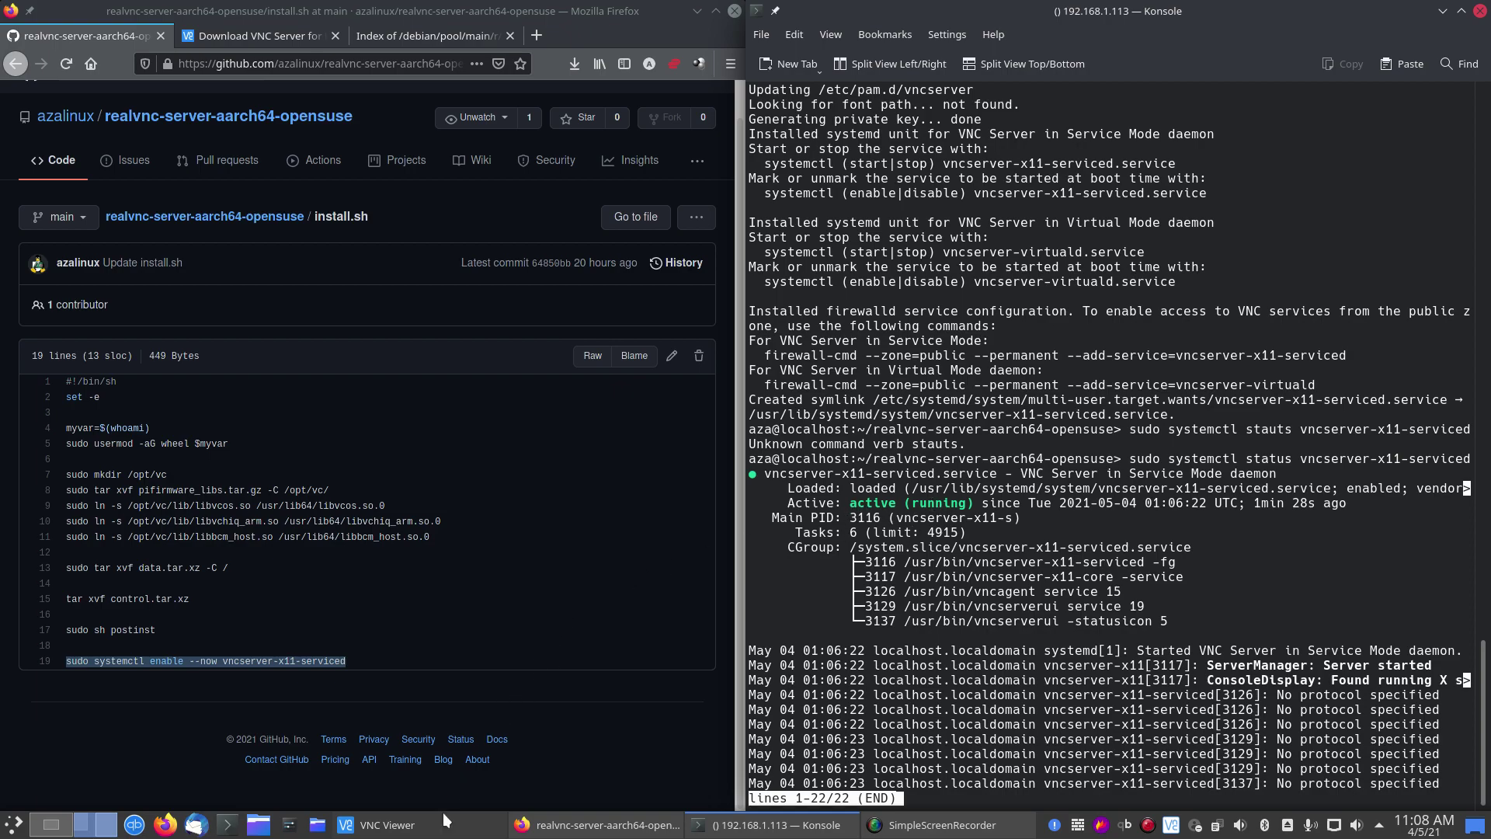
# Step: Connect VNC Viewer to 192.168.1.113, accept the identity check, log in with the account password, and open Home
pyautogui.click(381, 825)
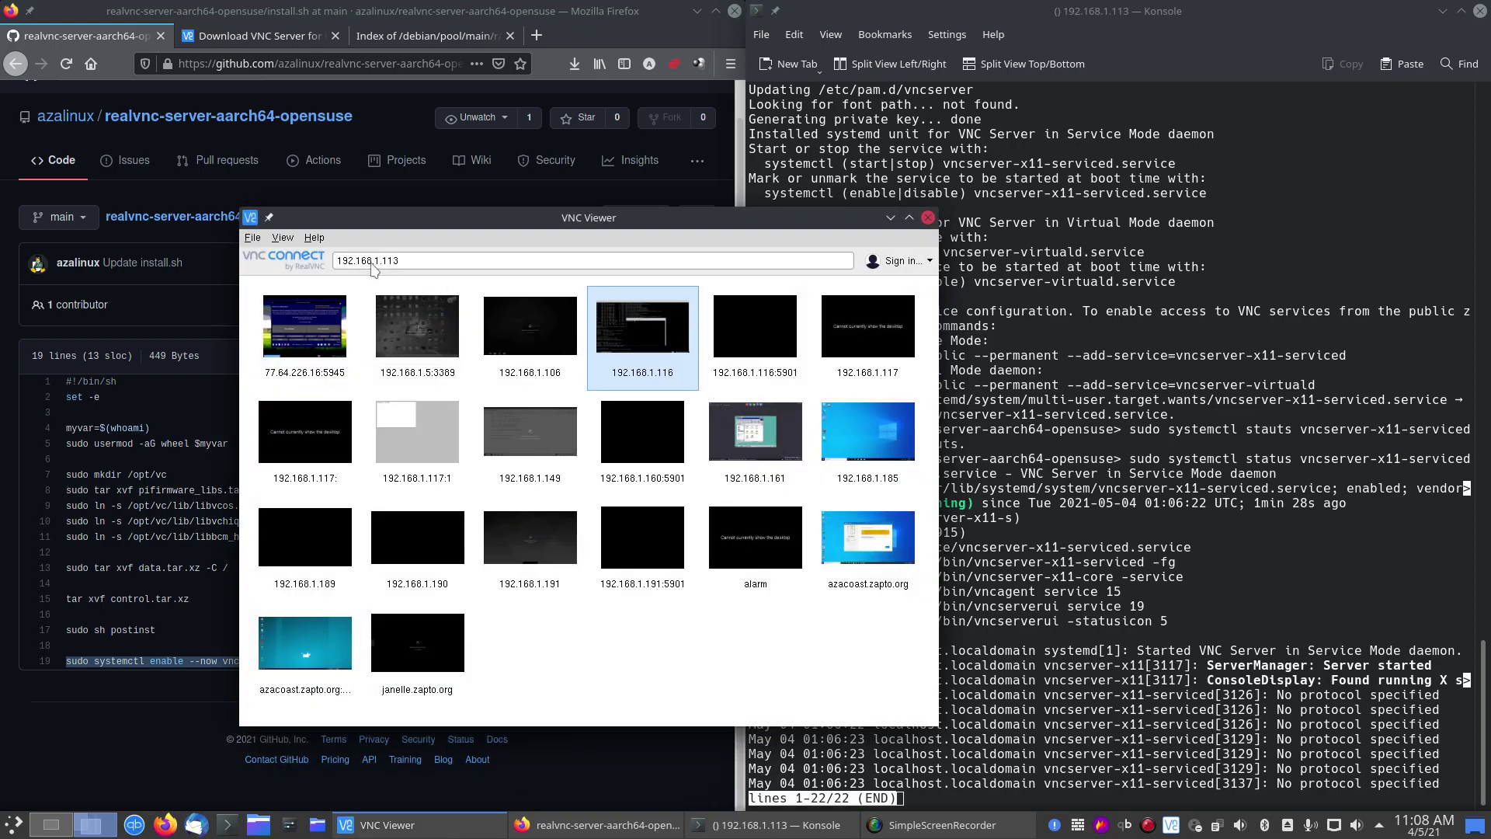
pyautogui.click(399, 264)
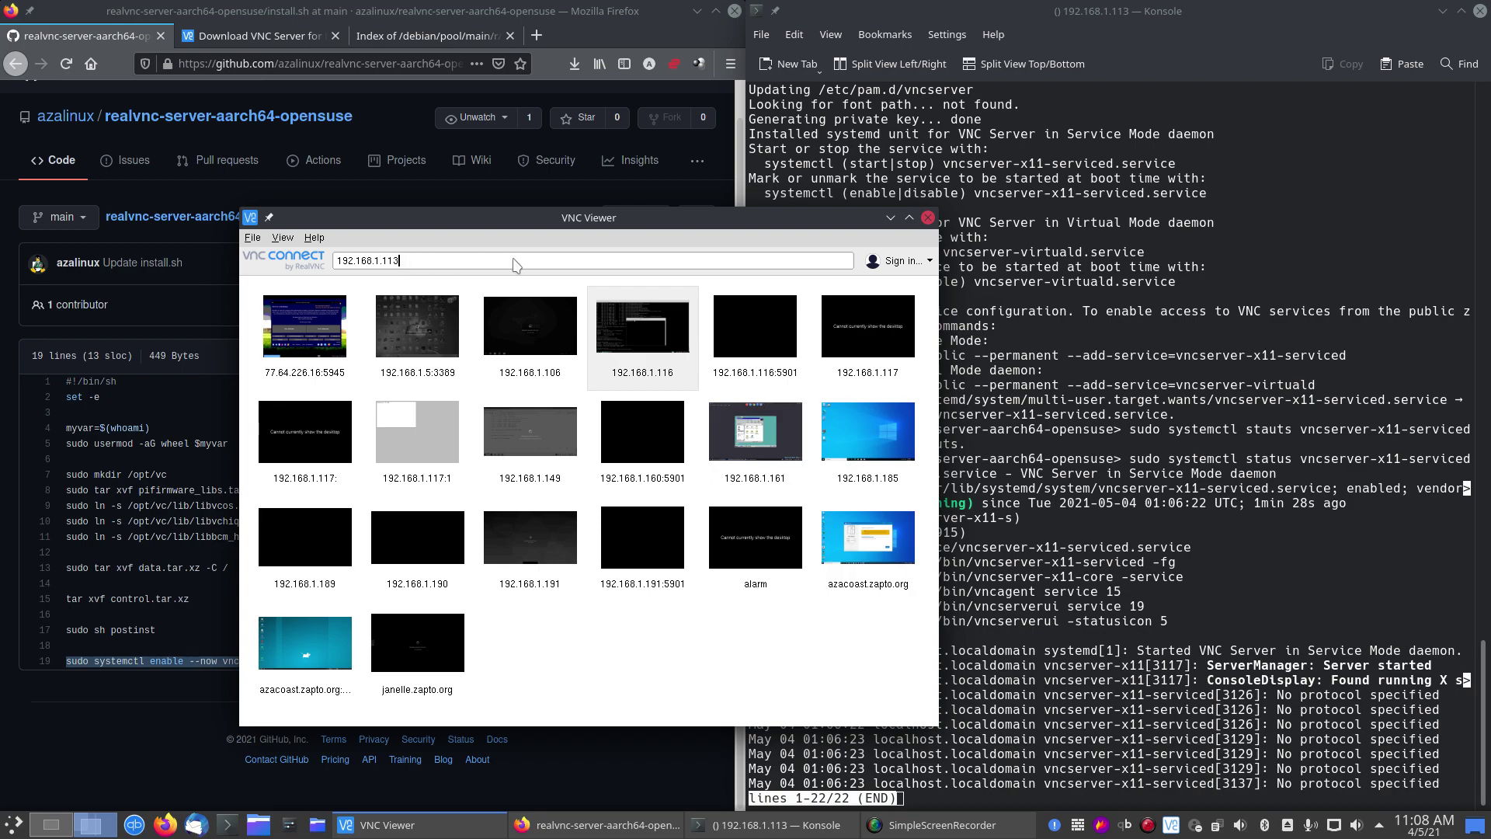
pyautogui.press('Return')
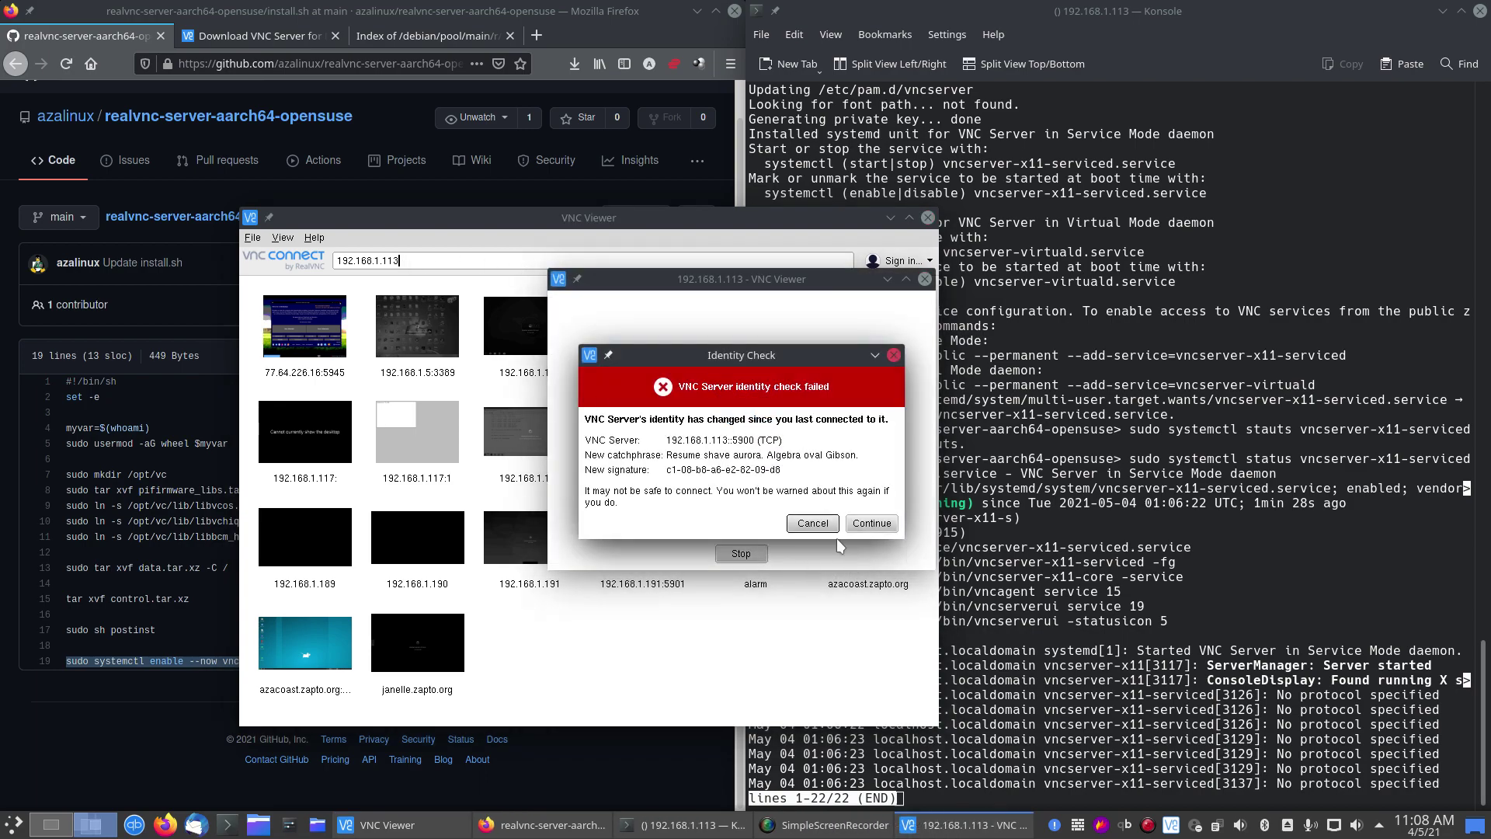
pyautogui.click(881, 526)
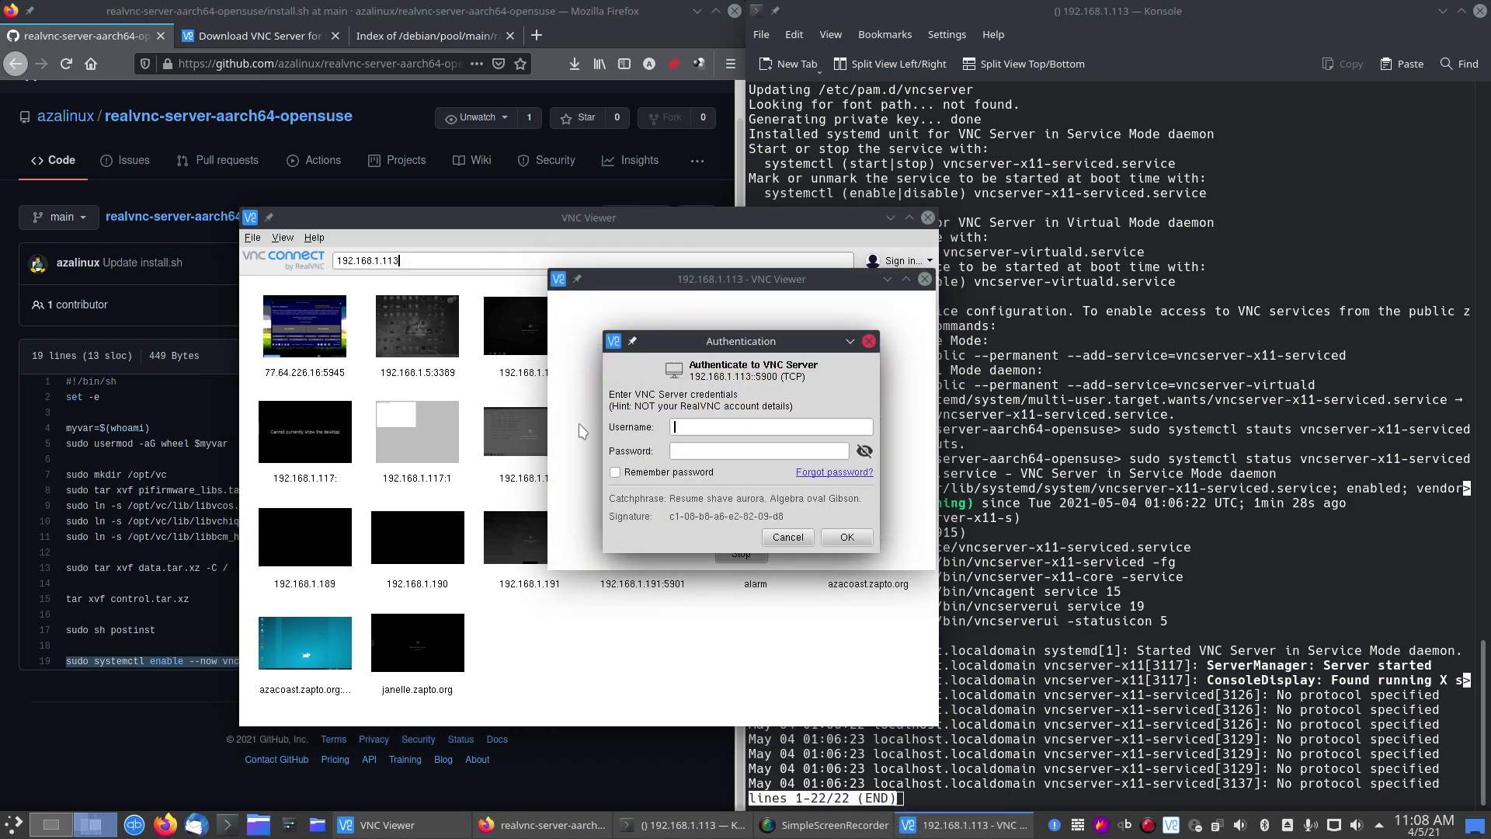
pyautogui.write('aza')
pyautogui.write('********')
pyautogui.press('Return')
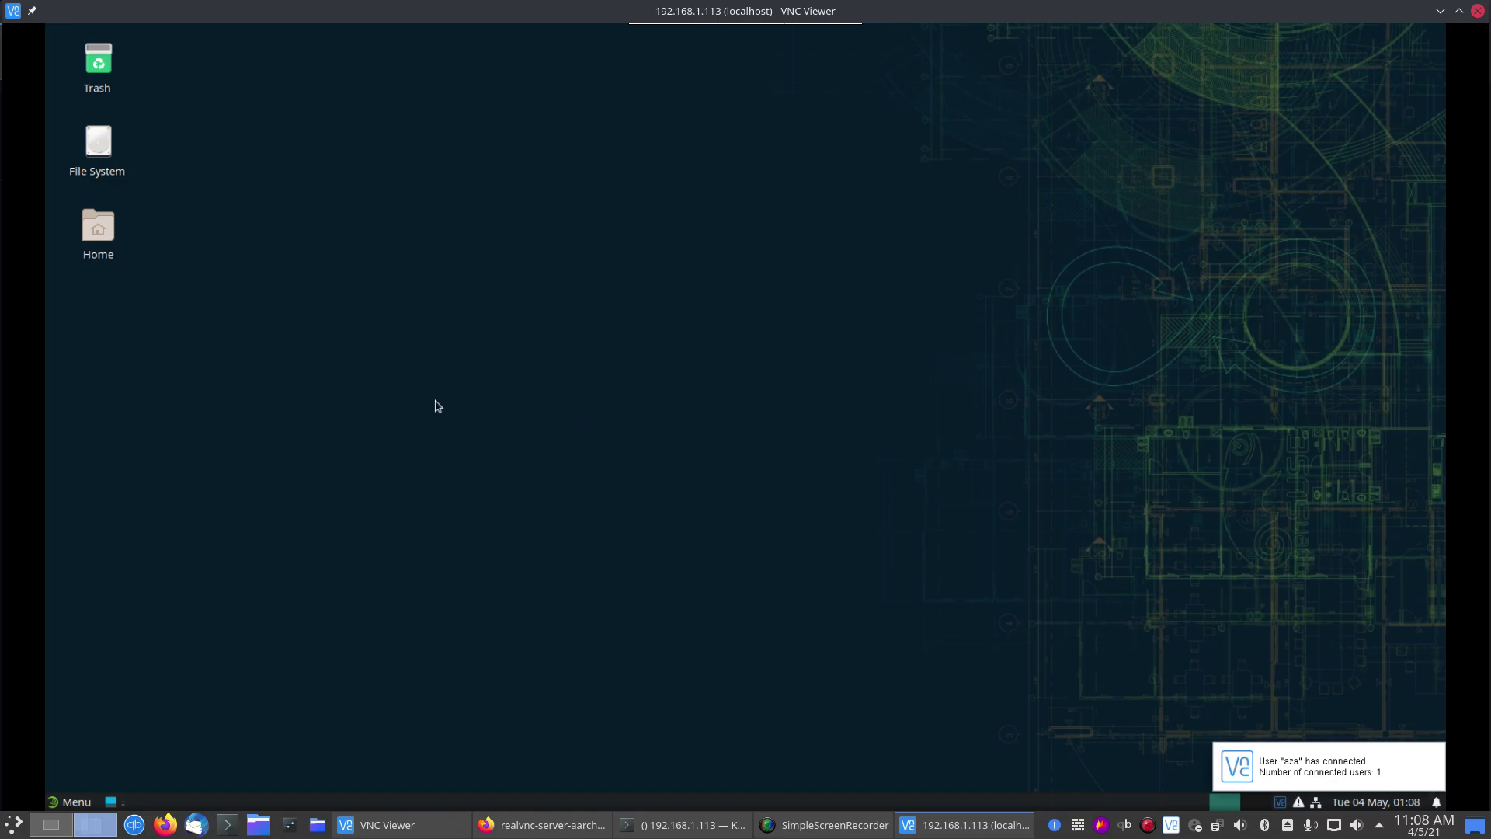
pyautogui.doubleClick(103, 236)
pyautogui.moveTo(728, 238)
pyautogui.mouseDown()
pyautogui.moveTo(675, 160)
pyautogui.moveTo(710, 157)
pyautogui.moveTo(701, 131)
pyautogui.moveTo(575, 115)
pyautogui.moveTo(731, 94)
pyautogui.moveTo(705, 150)
pyautogui.mouseUp()
# Step: Launch the remote Terminal Emulator and run neofetch to show the openSUSE Tumbleweed summary
pyautogui.click(55, 811)
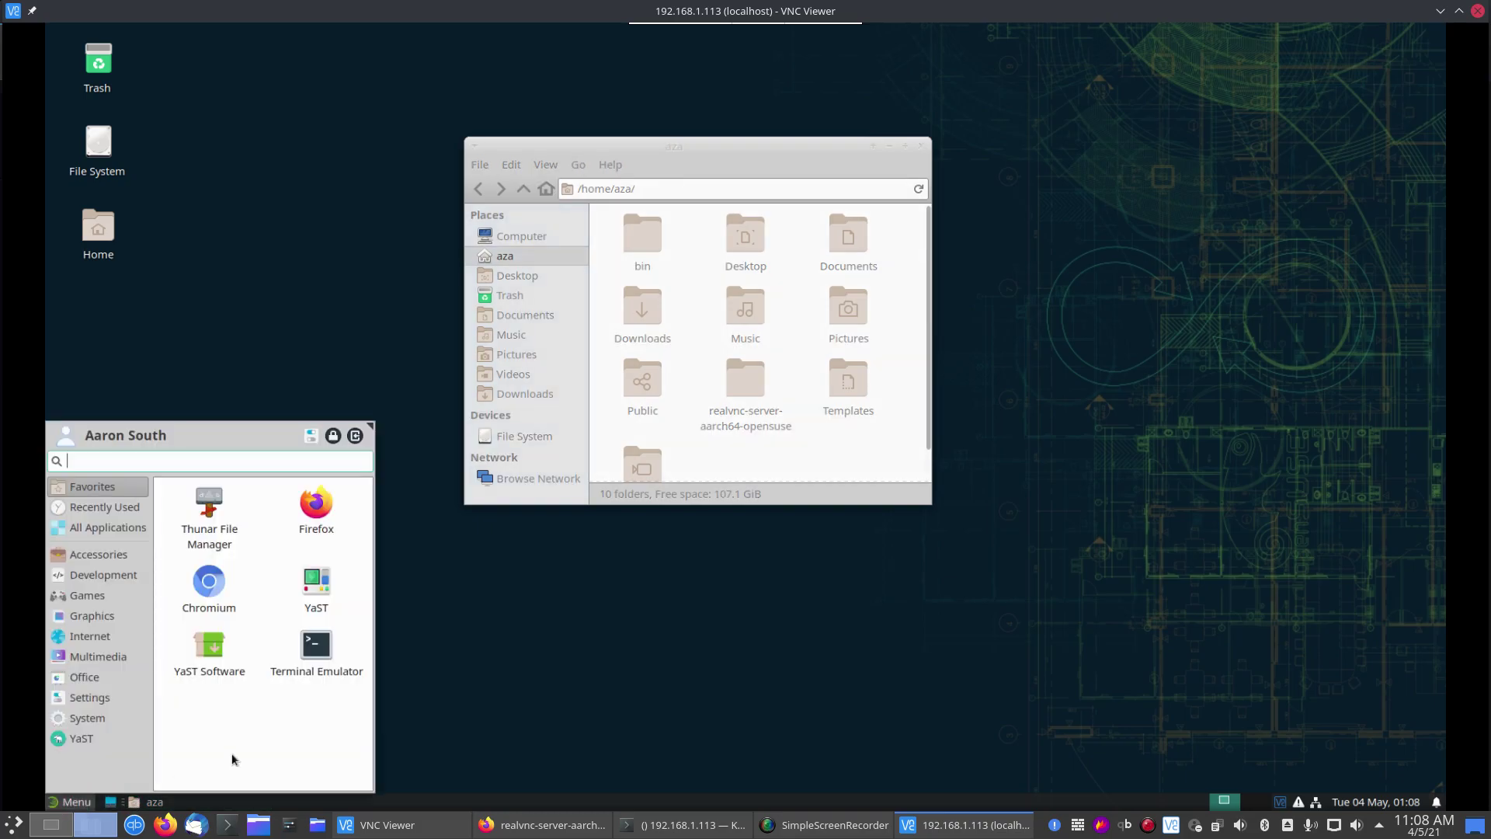
pyautogui.click(324, 661)
pyautogui.write('neofetch')
pyautogui.press('Return')
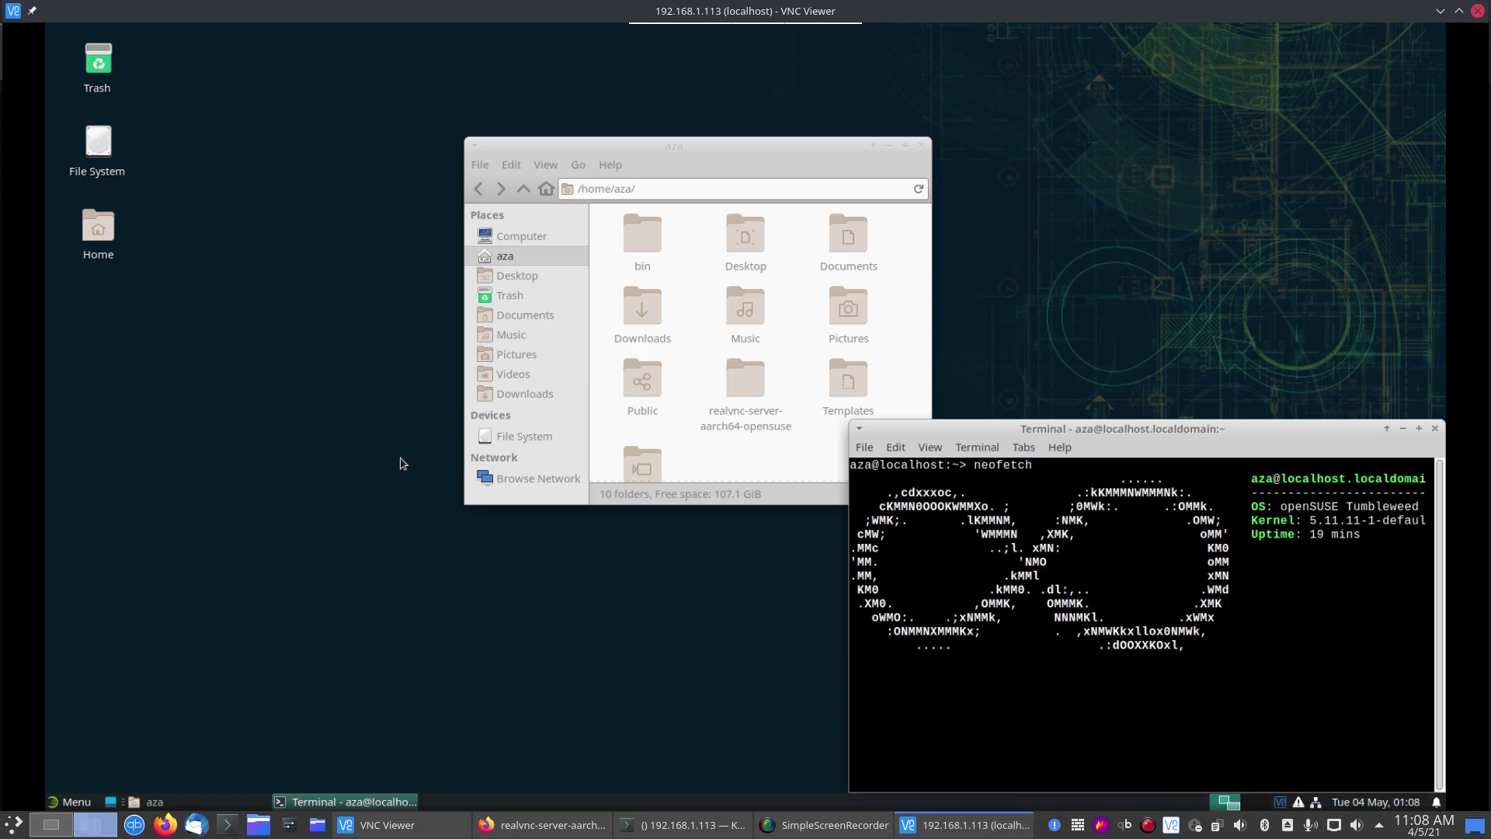
pyautogui.moveTo(713, 149); pyautogui.dragTo(673, 153)
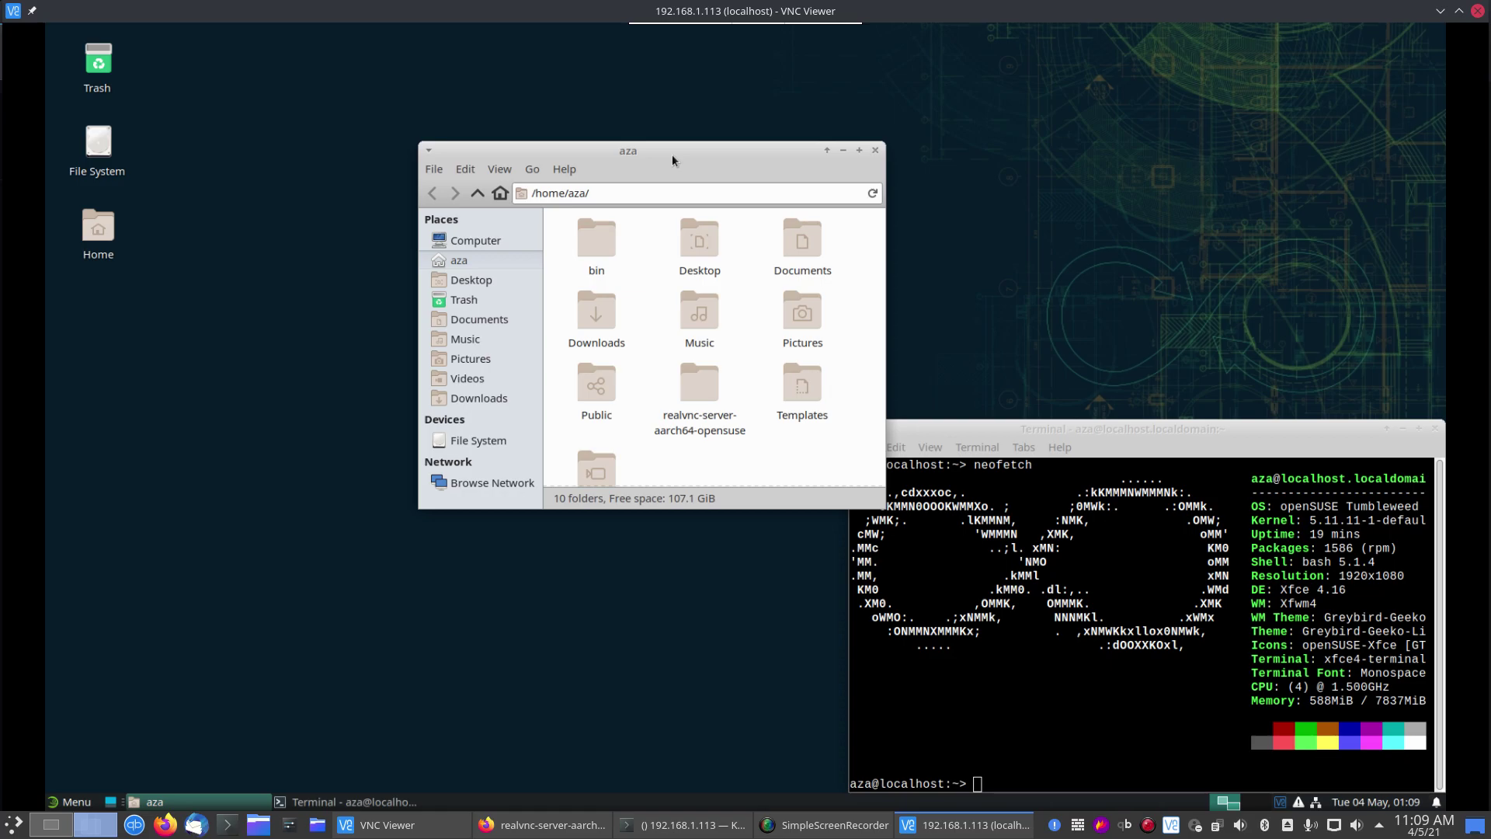
# Step: Minimize the remote session and open the azalinux GitHub profile's repository list
pyautogui.click(1150, 294)
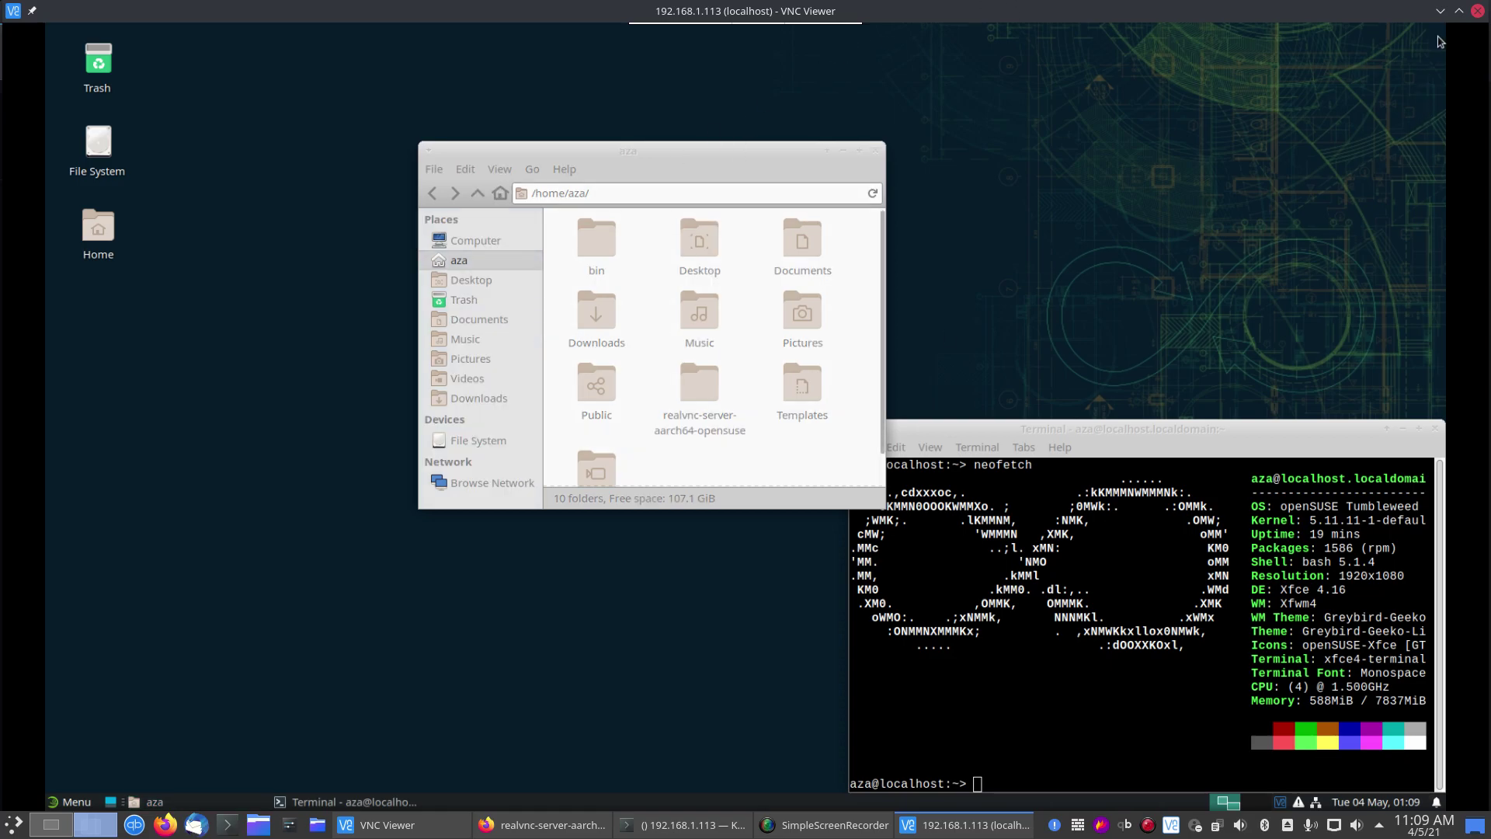
pyautogui.click(1441, 11)
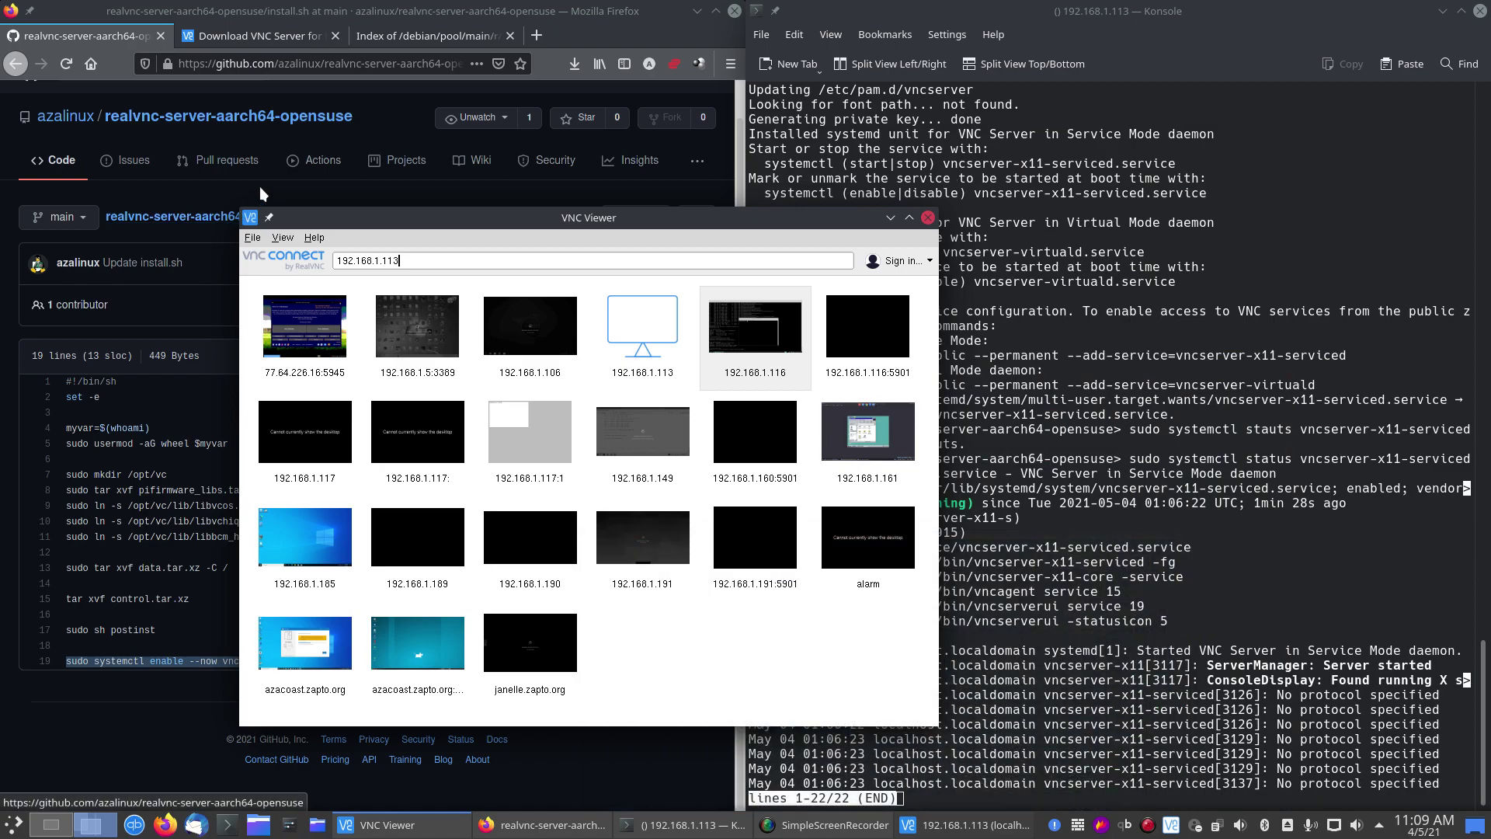
pyautogui.click(179, 194)
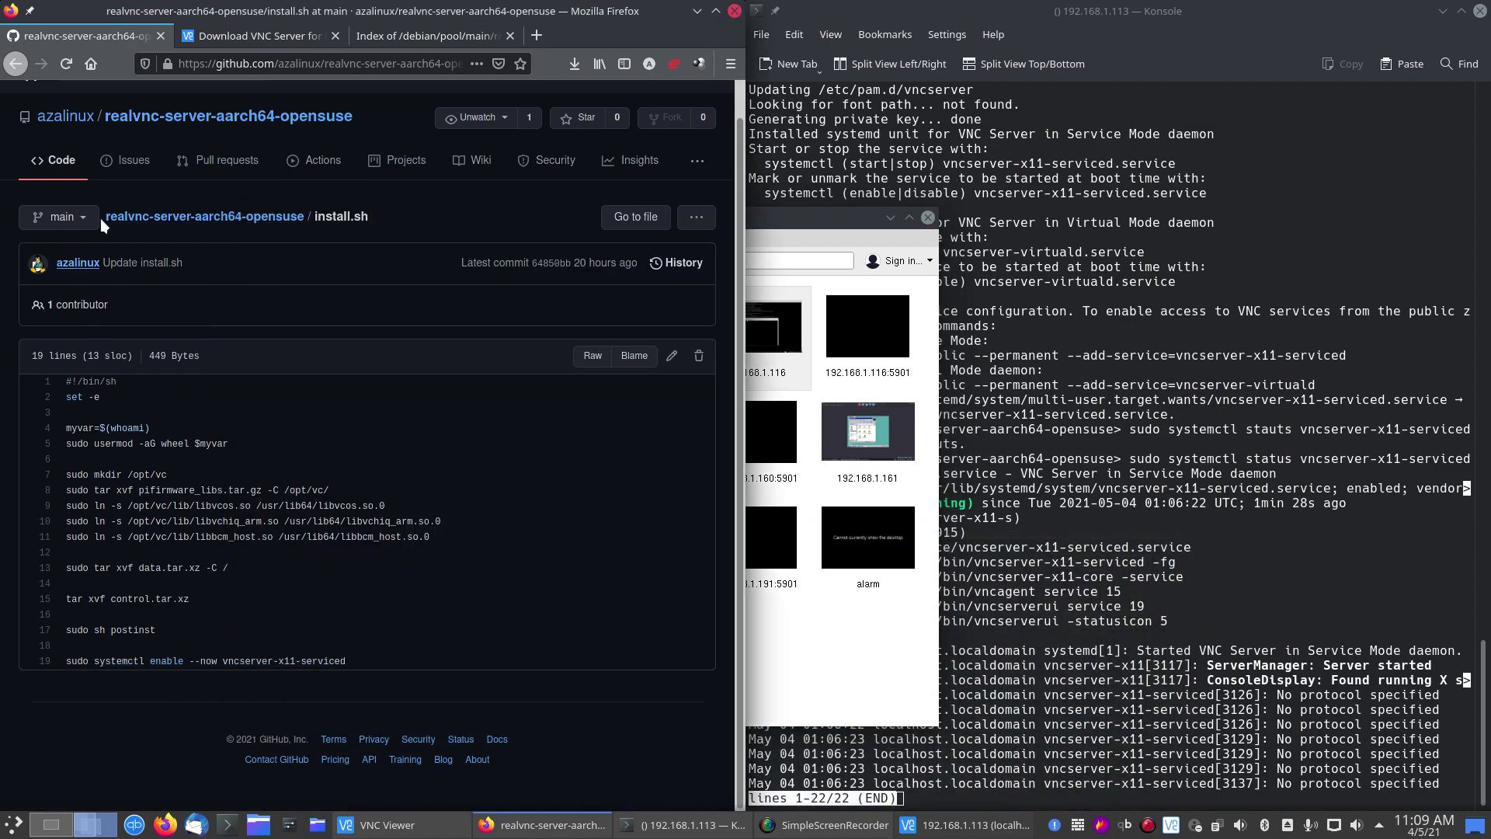
pyautogui.click(65, 117)
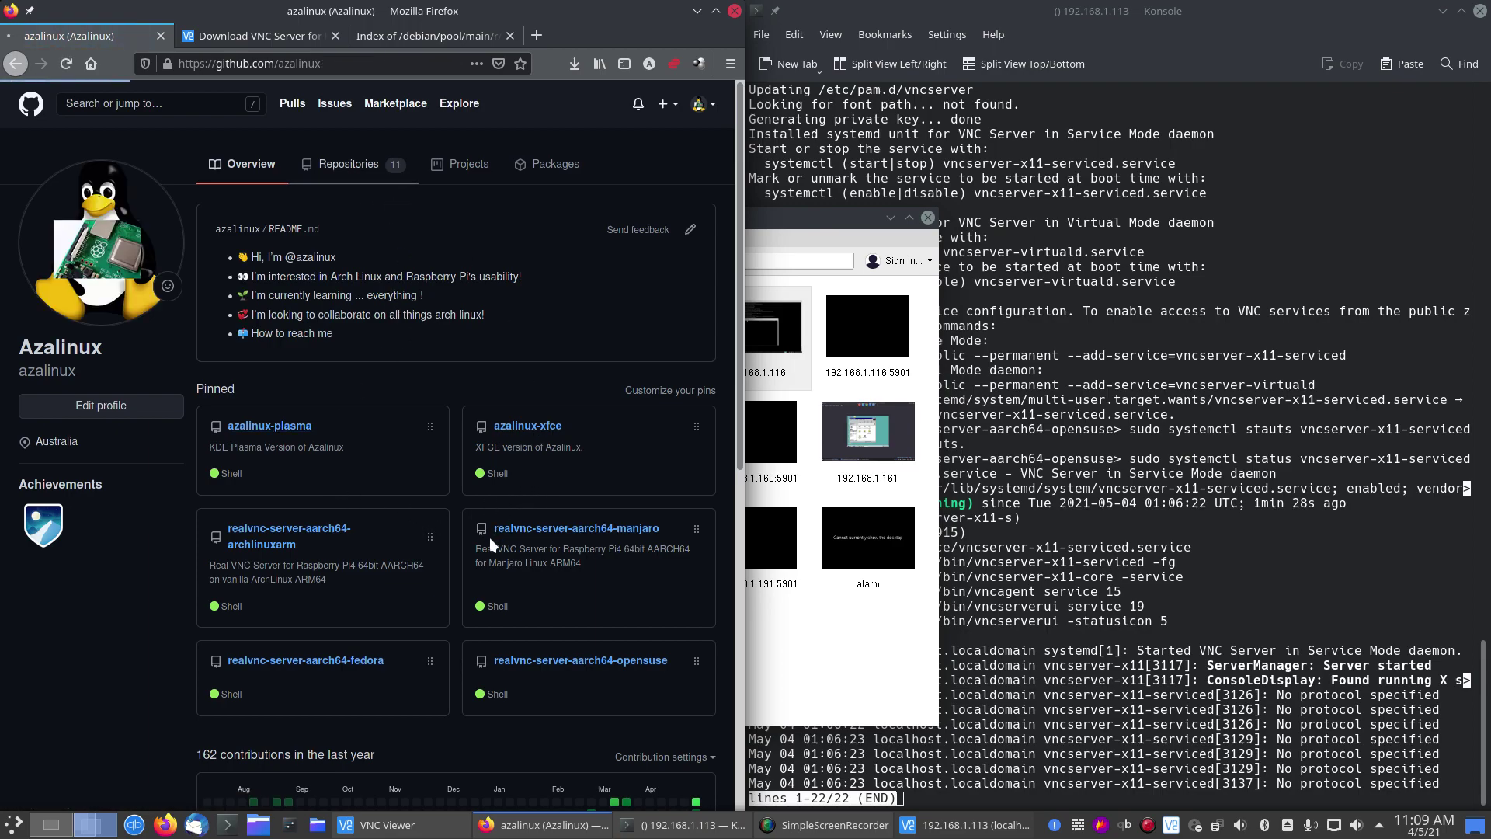
pyautogui.click(349, 163)
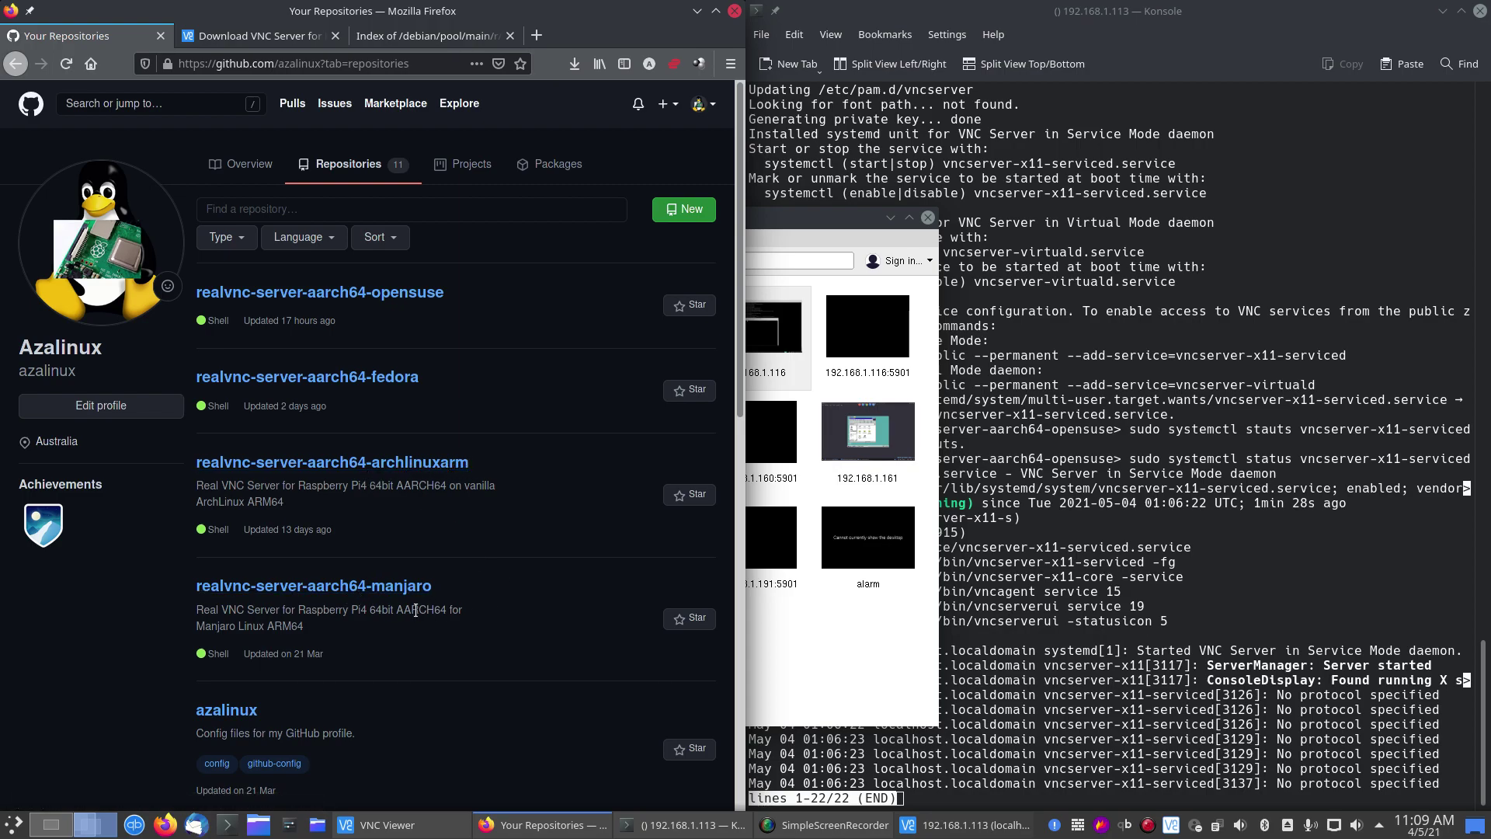
# Step: Skim the realvnc-server-aarch64-manjaro README and go back to the repository list
pyautogui.click(350, 592)
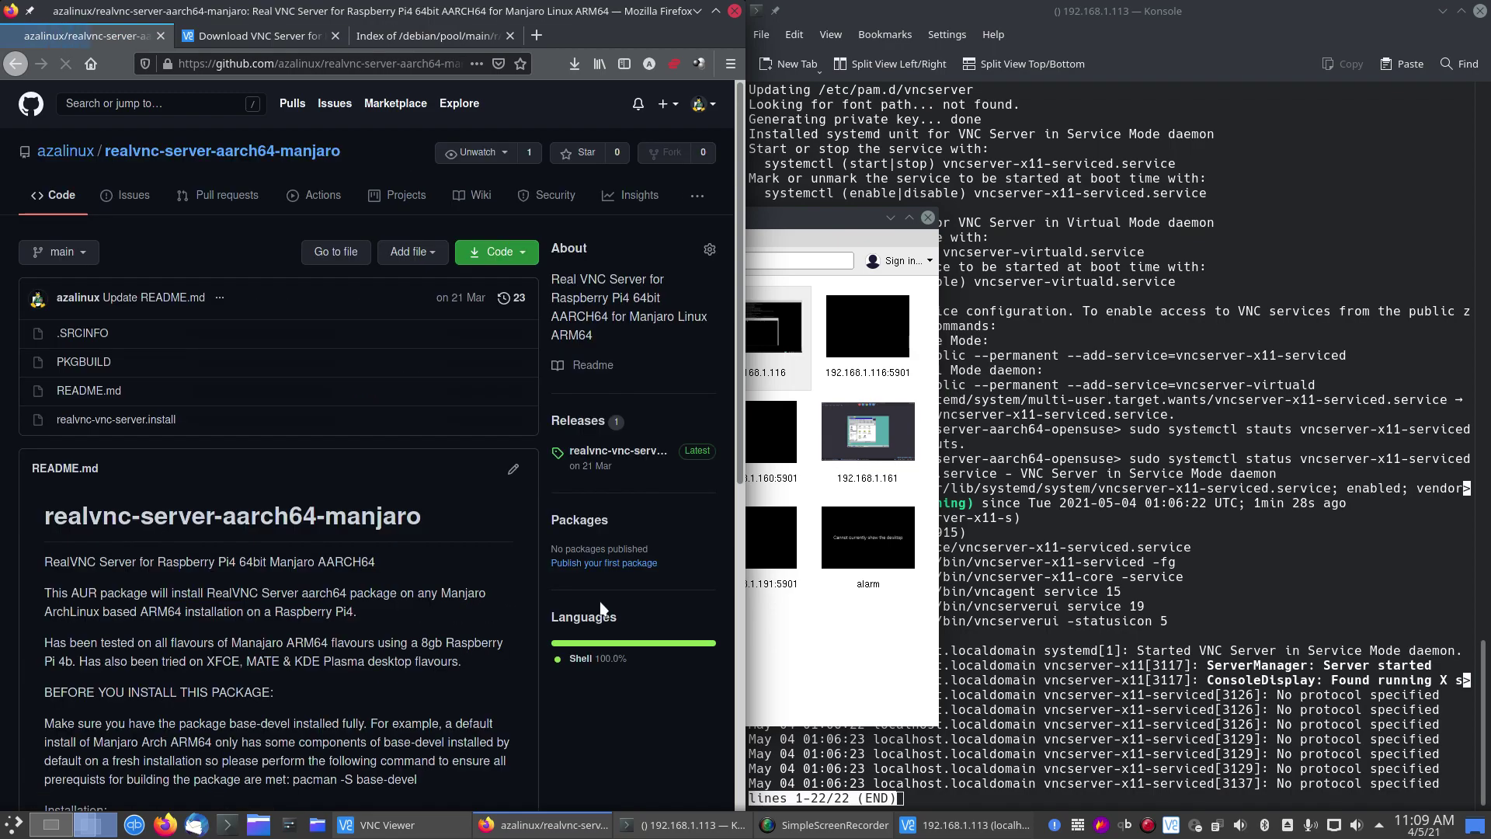
pyautogui.scroll(-2, 127, 656)
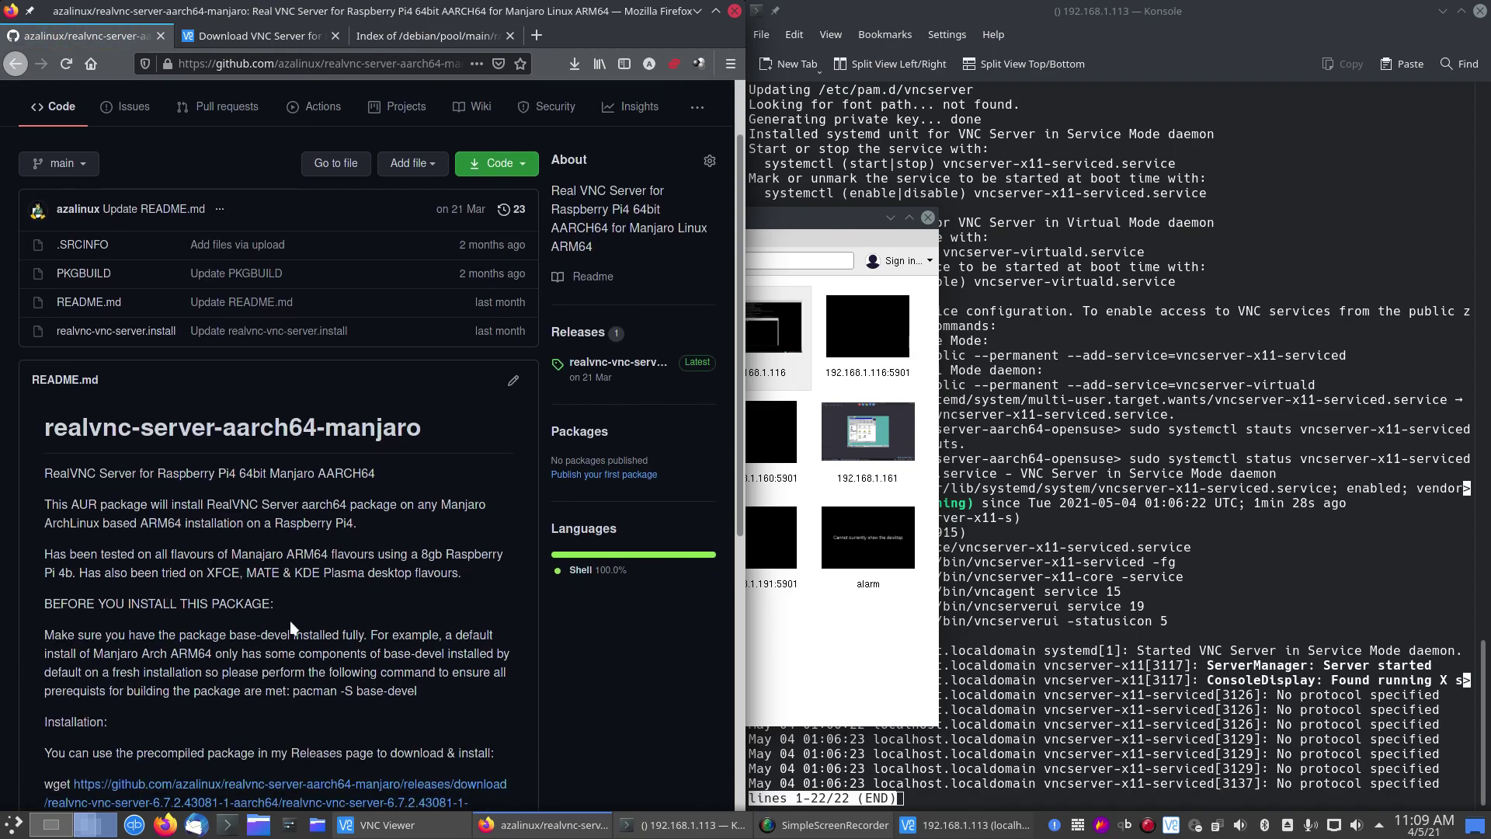
pyautogui.scroll(-5, 430, 650)
pyautogui.scroll(4, 232, 598)
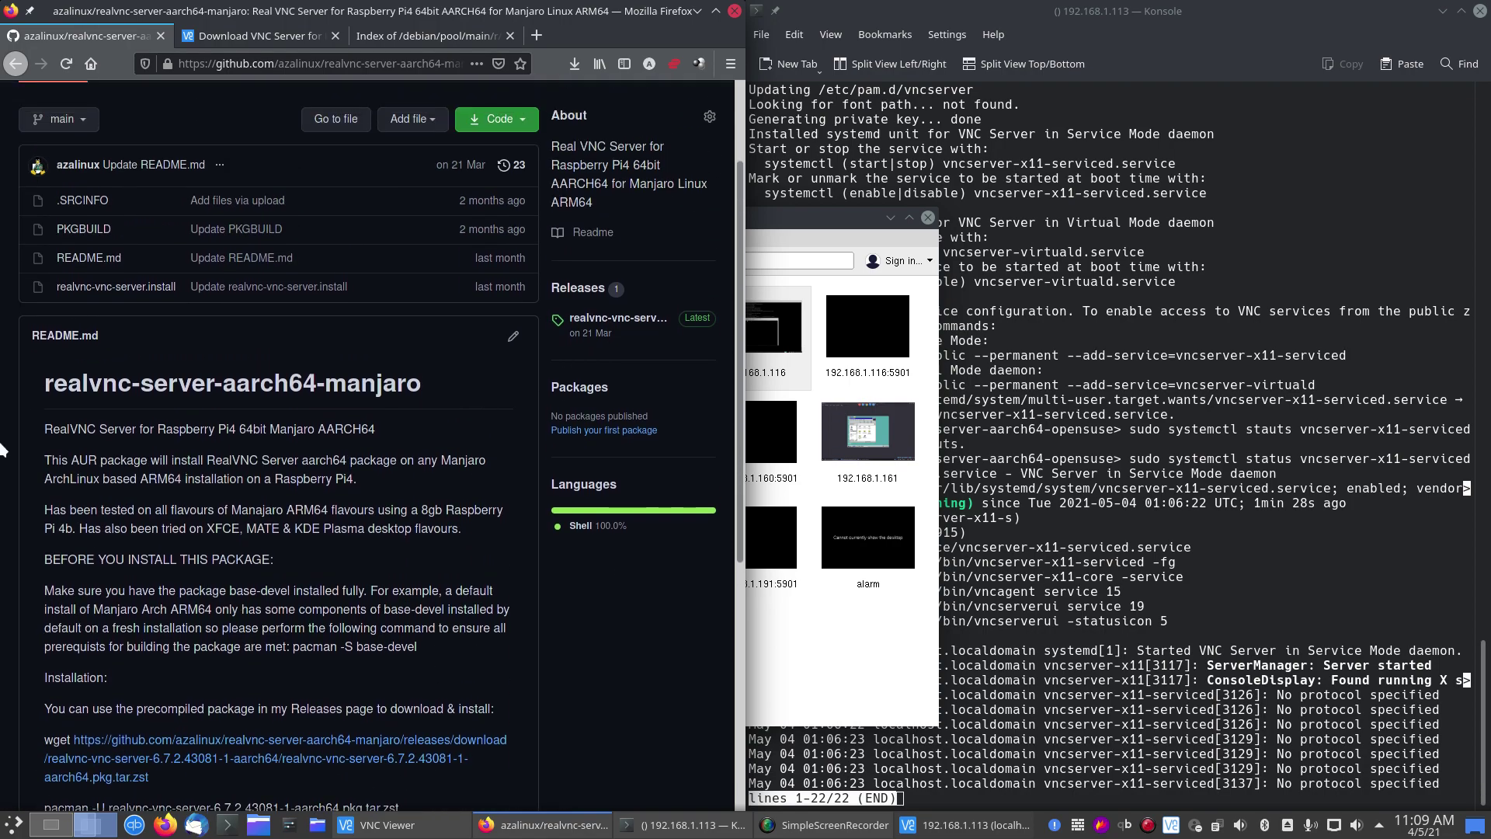
pyautogui.click(16, 64)
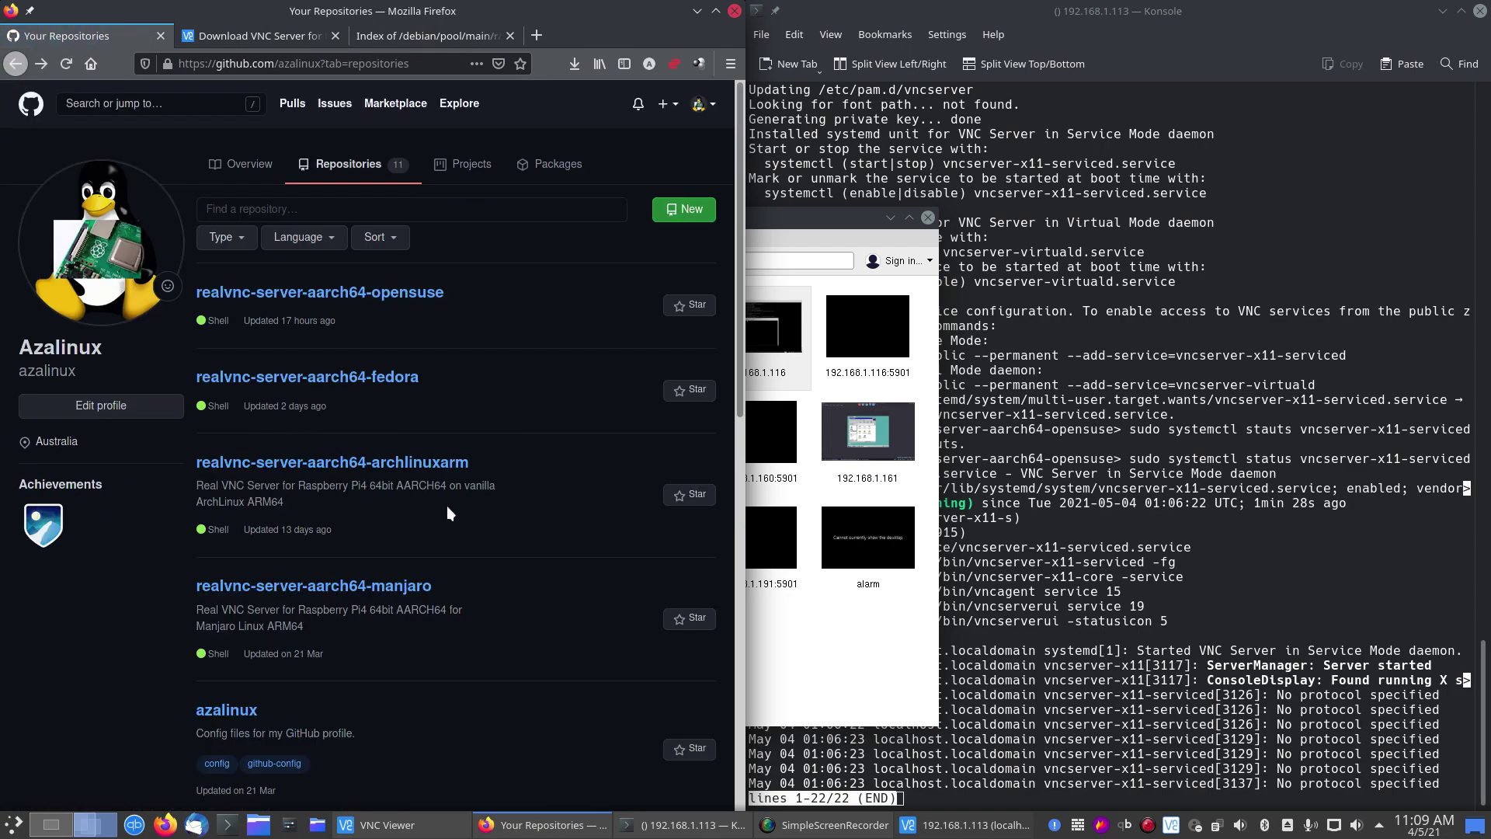
# Step: Open realvnc-server-aarch64-opensuse, scroll through its README, then open install.sh
pyautogui.click(410, 294)
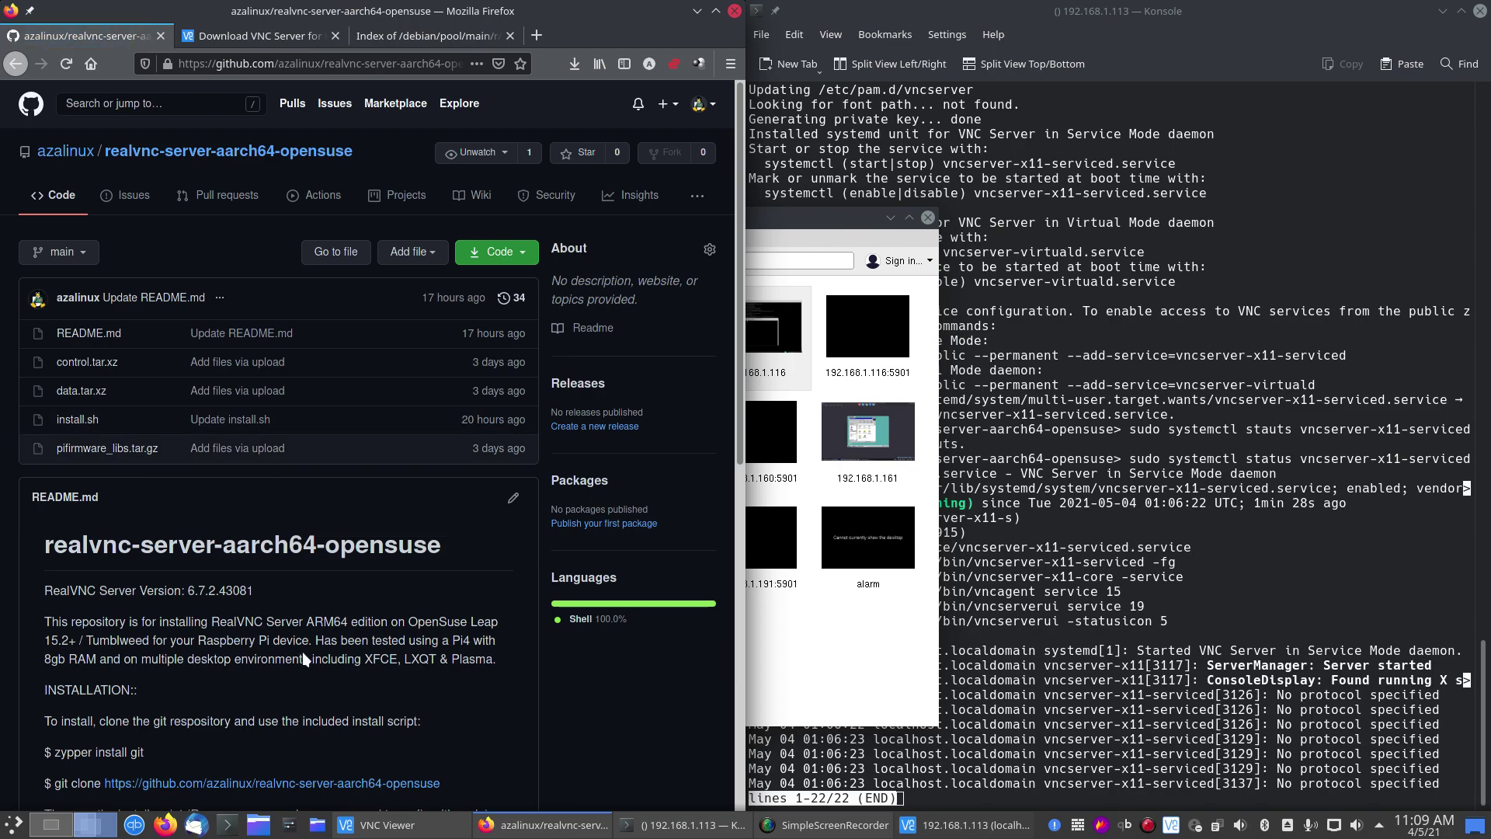
pyautogui.scroll(-4, 295, 466)
pyautogui.scroll(-6, 295, 590)
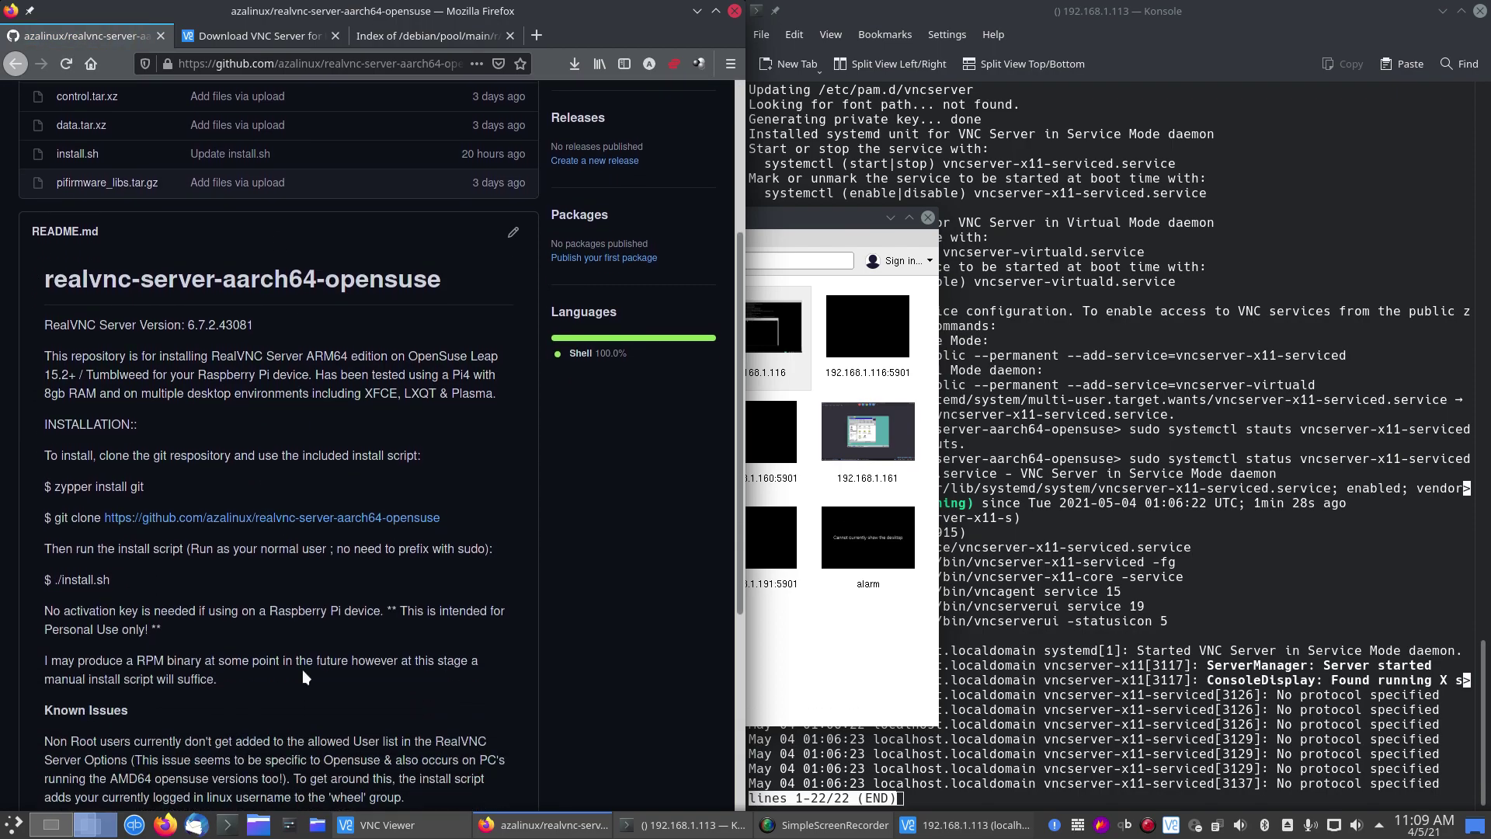
pyautogui.scroll(-3, 311, 659)
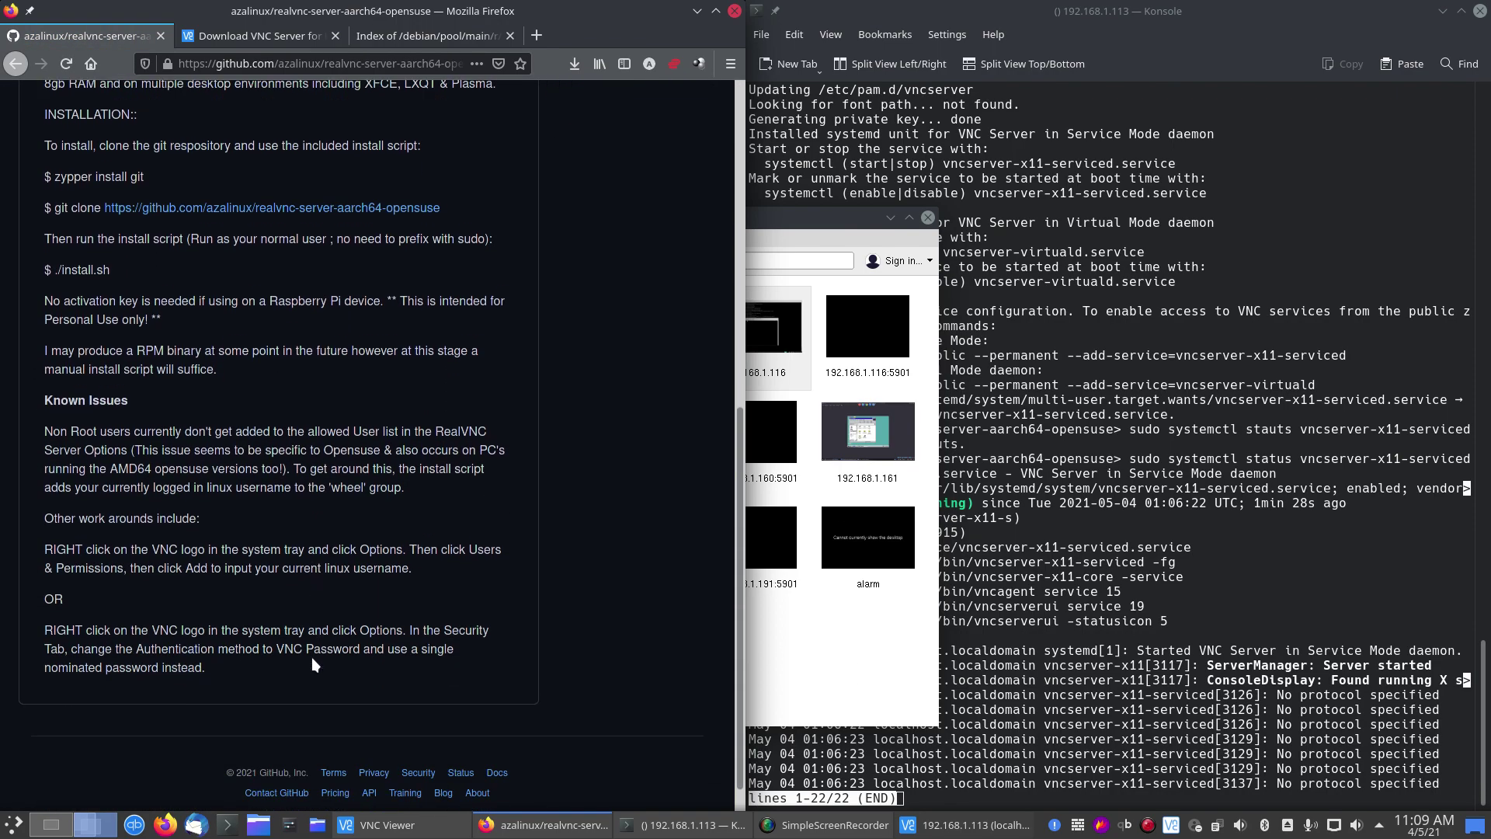
pyautogui.scroll(2, 317, 640)
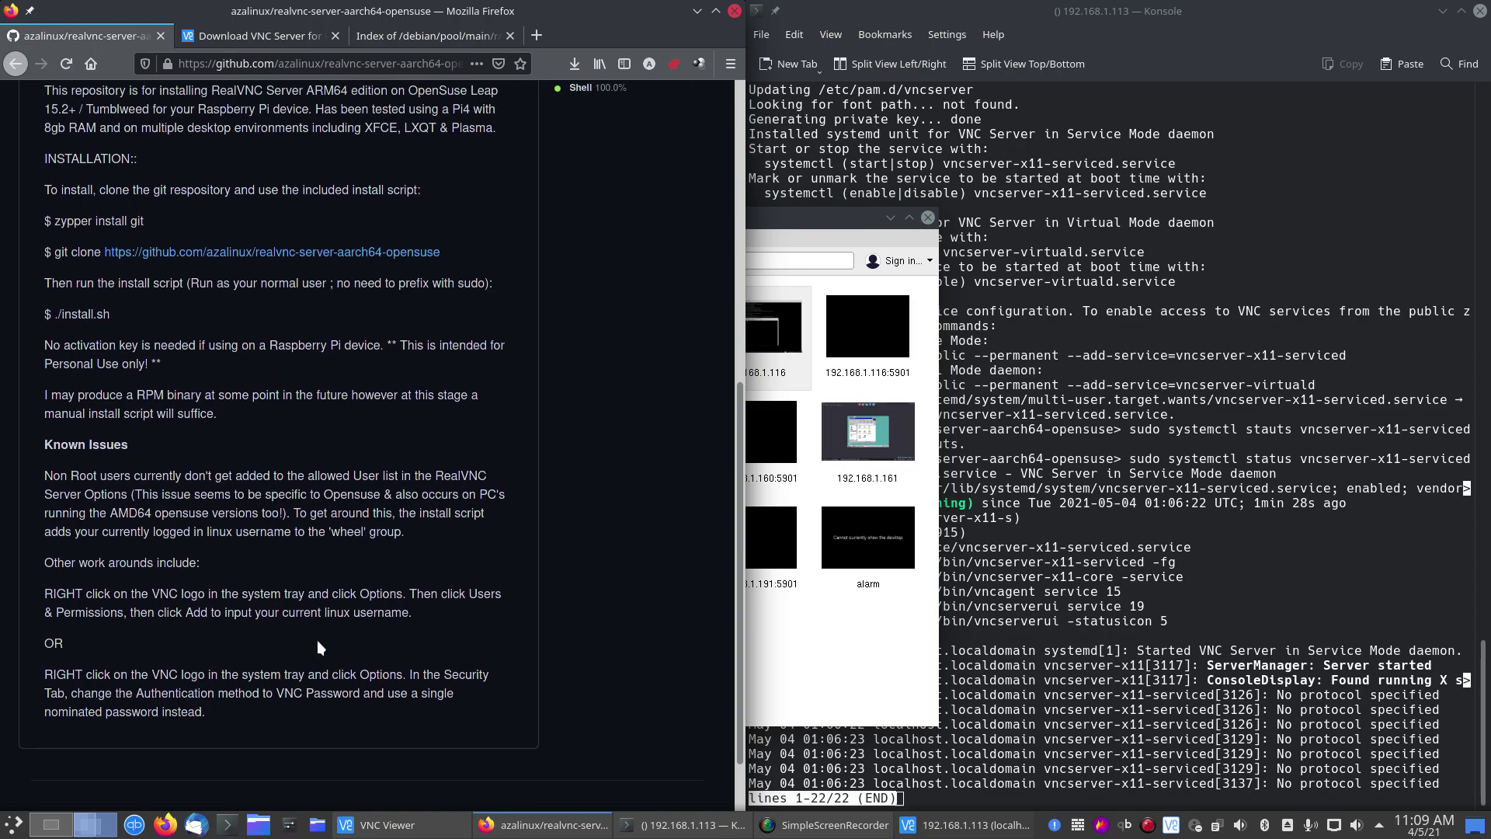
pyautogui.scroll(-2, 317, 640)
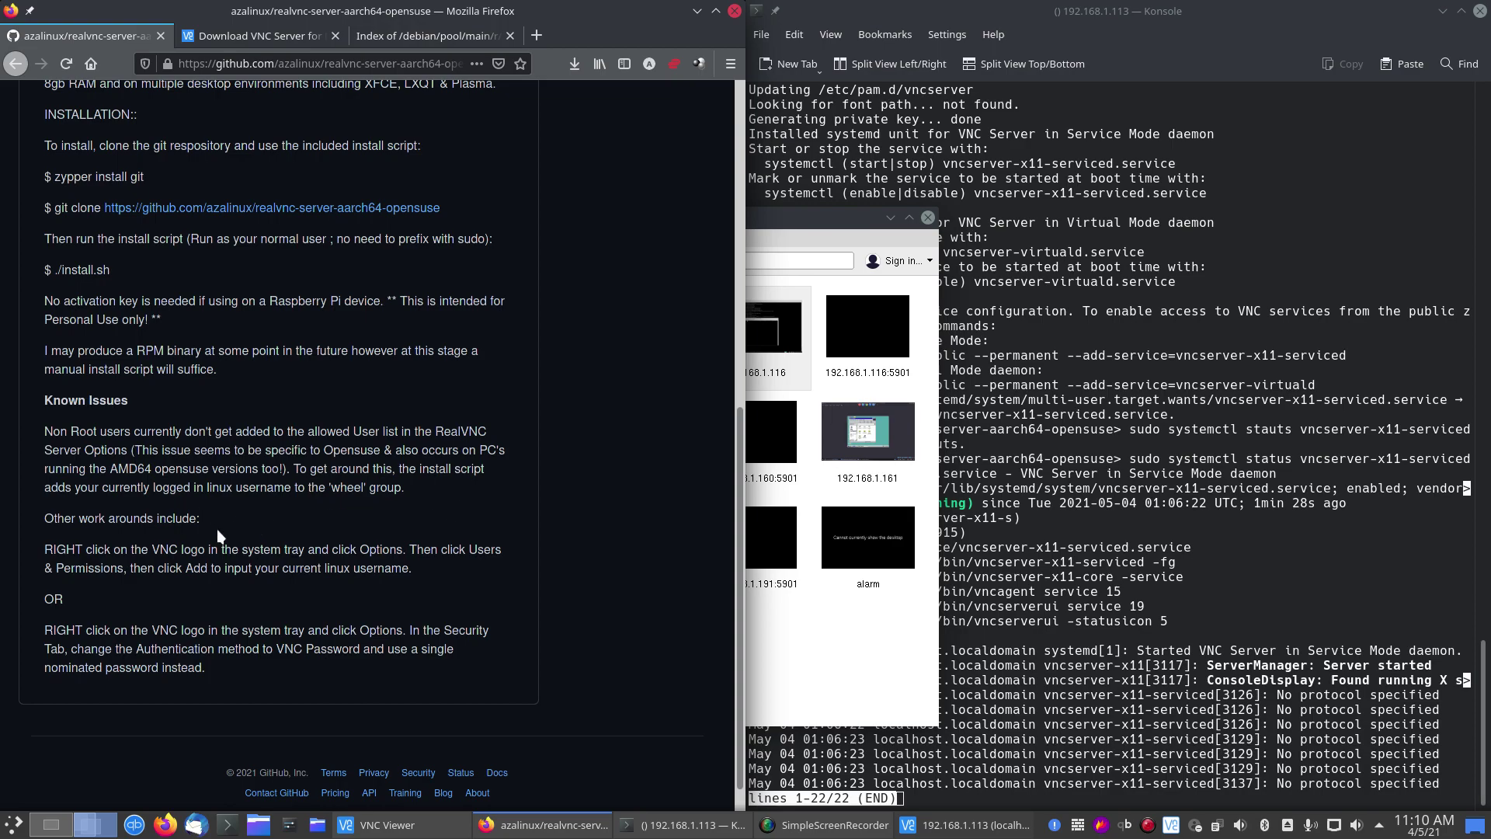
pyautogui.scroll(1, 208, 543)
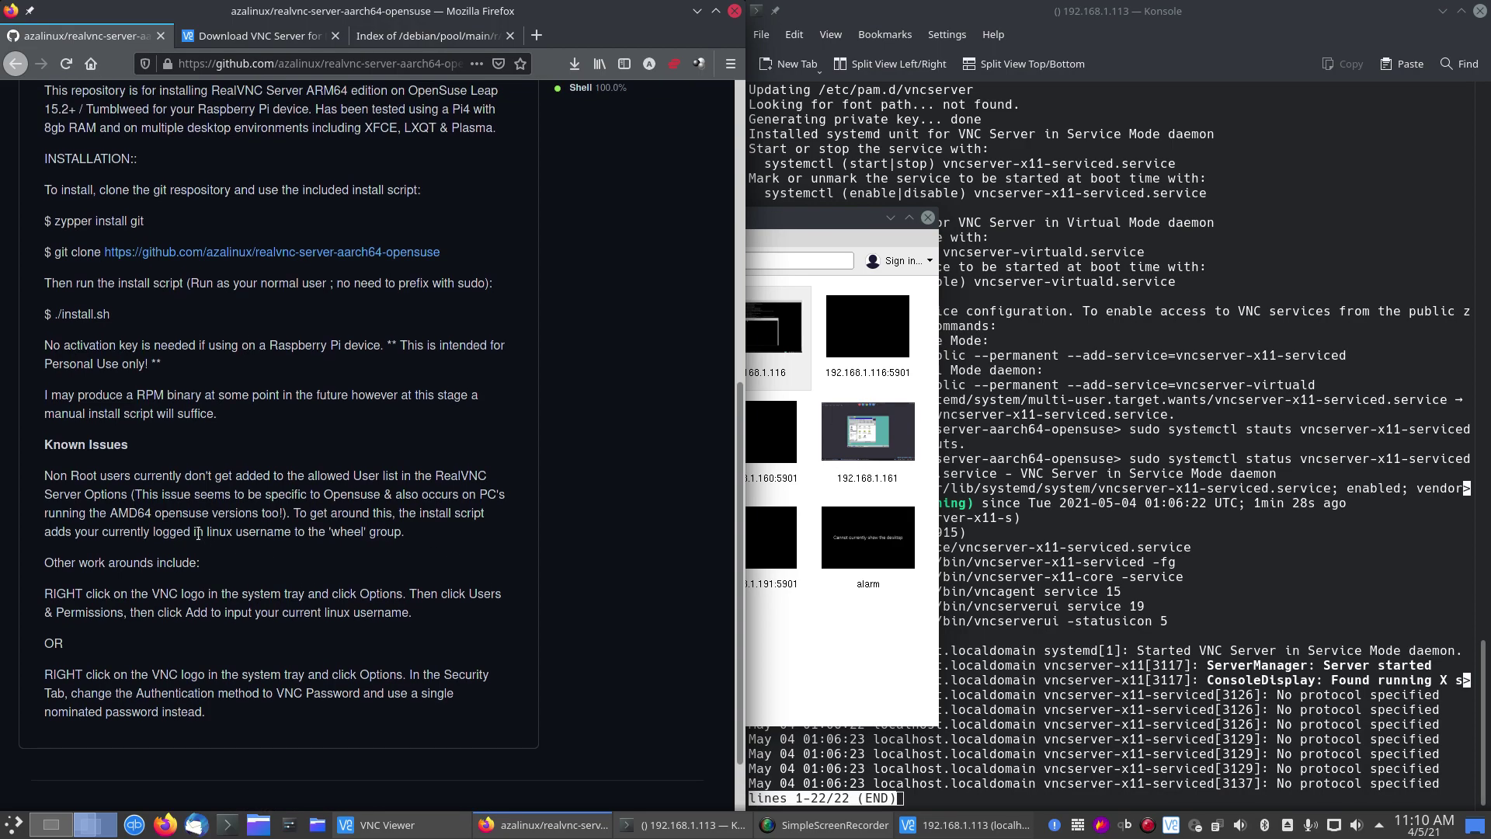
pyautogui.scroll(10, 311, 598)
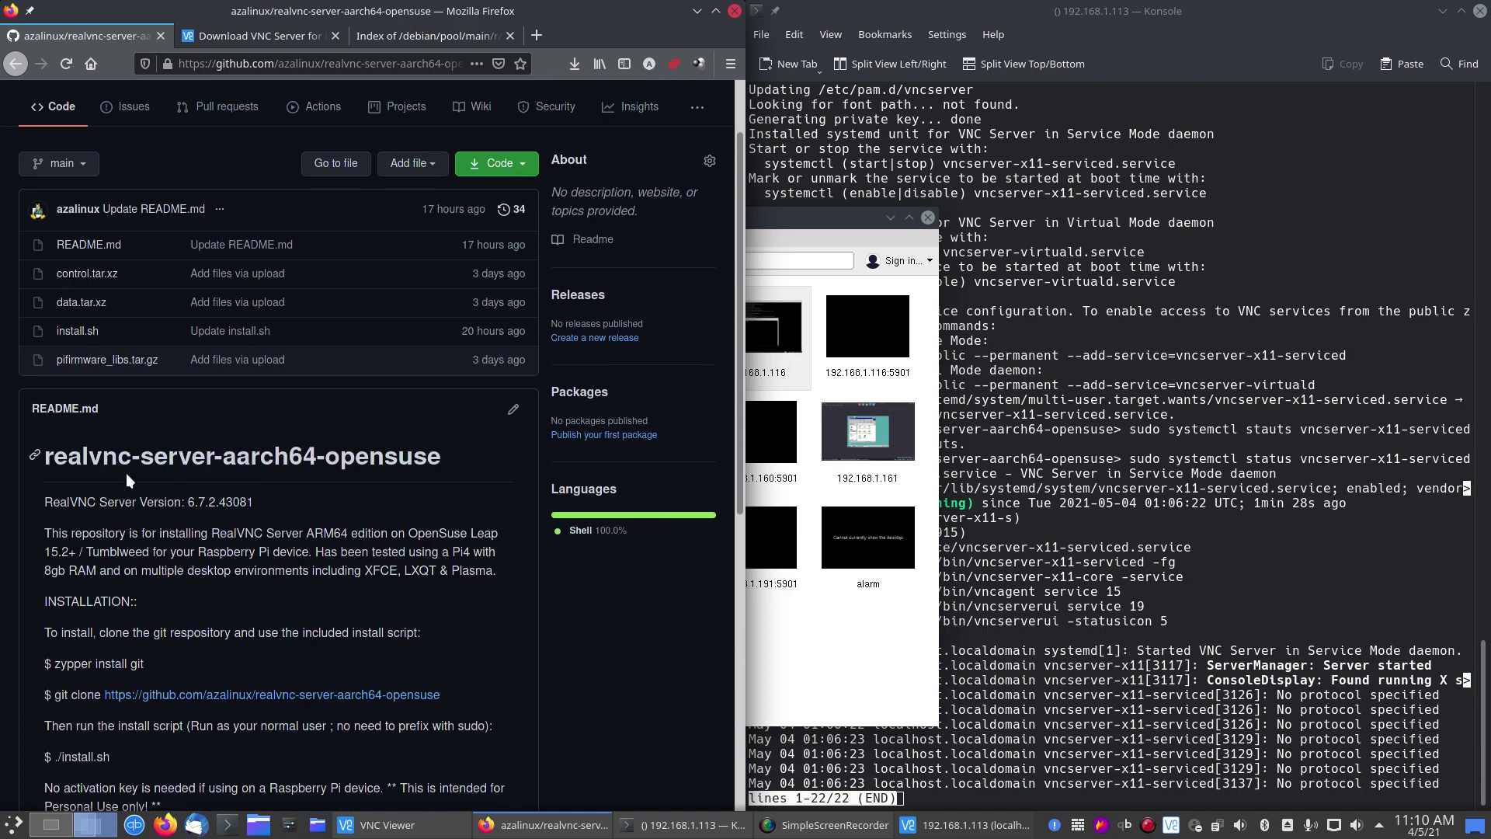
pyautogui.click(74, 331)
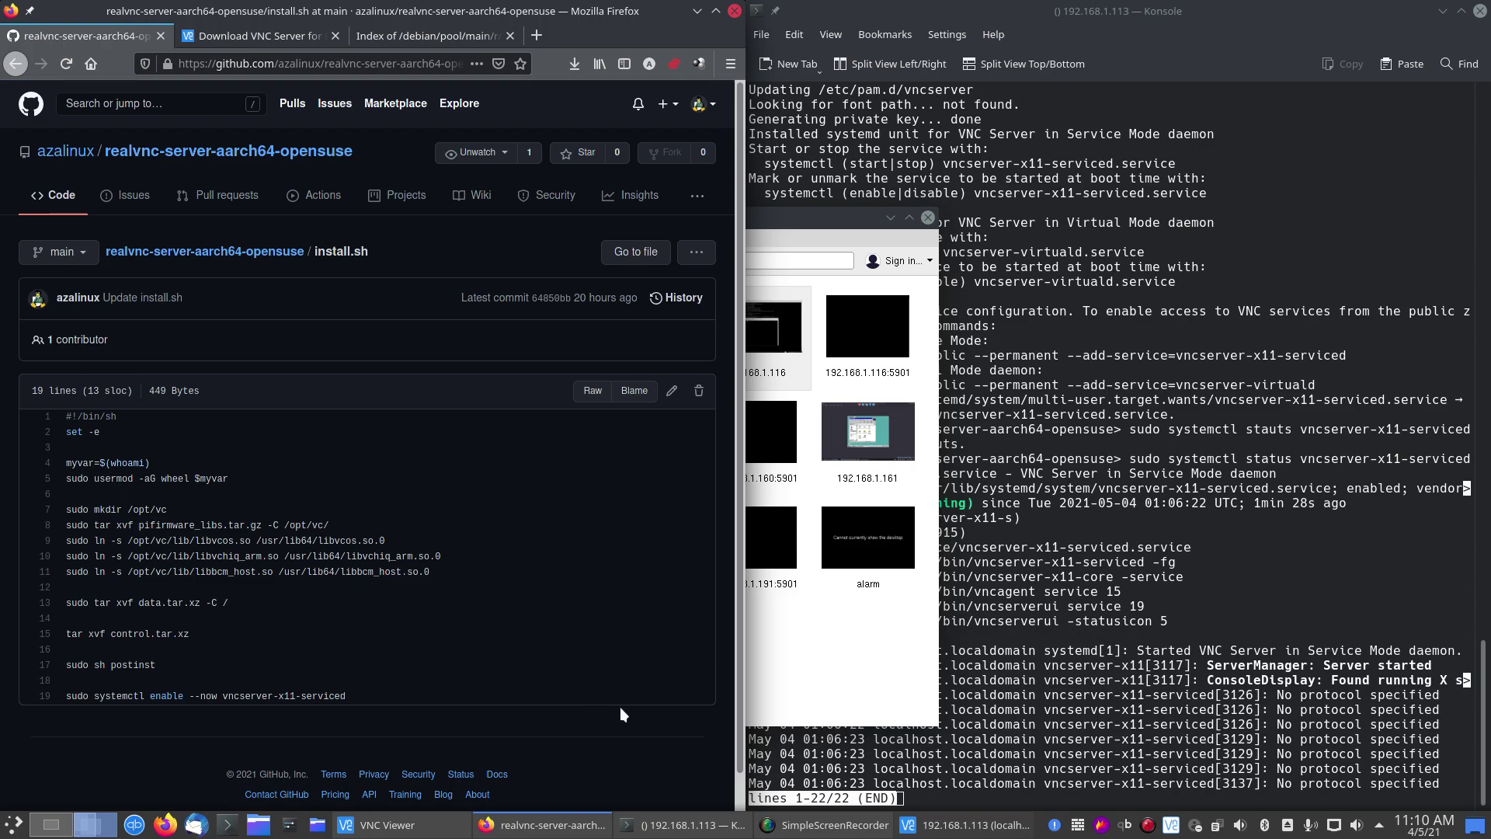
# Step: Copy 'system-group-wheel' from the earlier zypper install output in Konsole, then return to Firefox
pyautogui.click(683, 825)
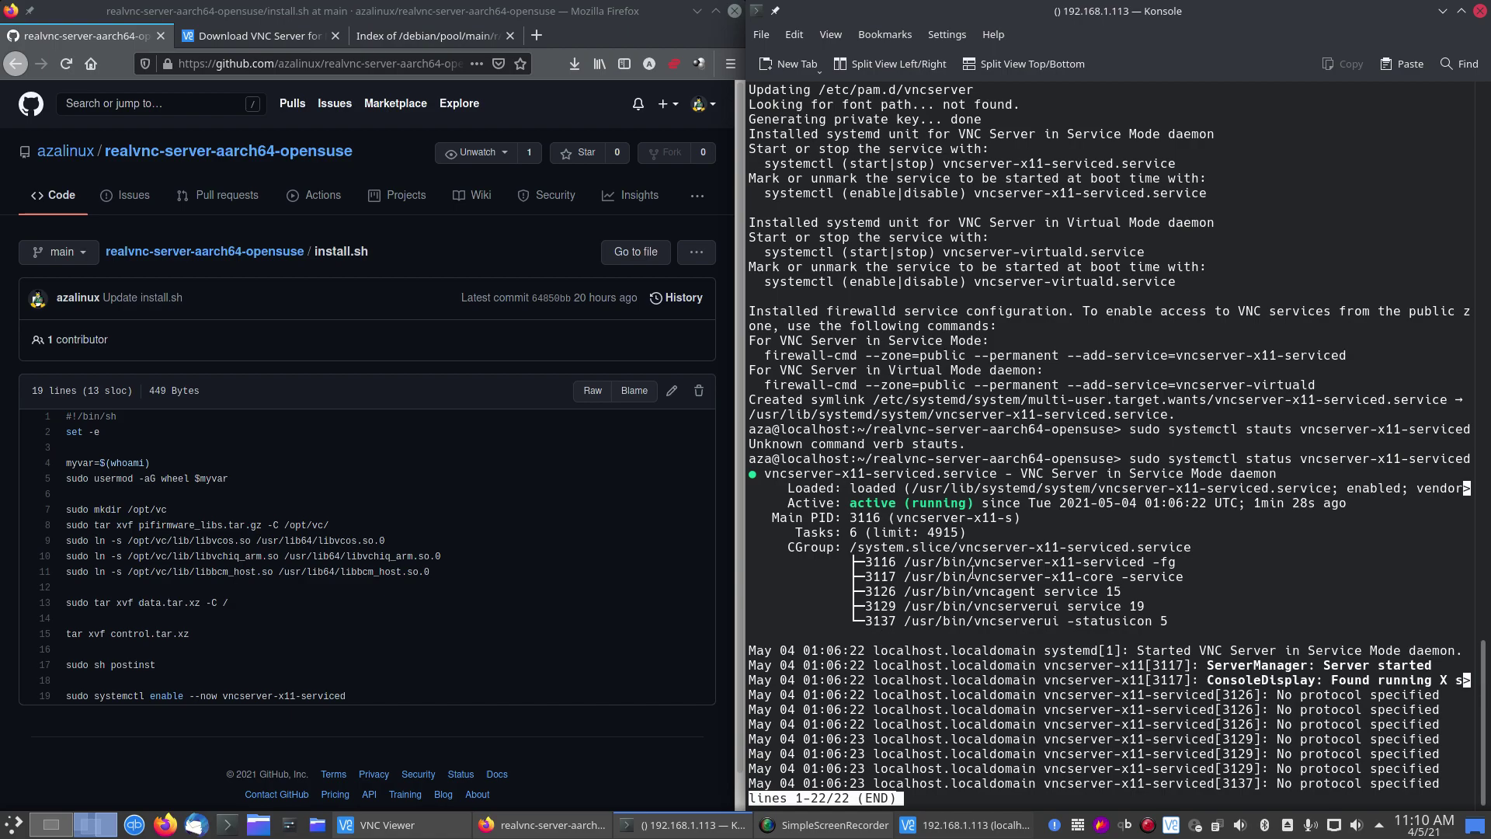
pyautogui.scroll(20, 973, 573)
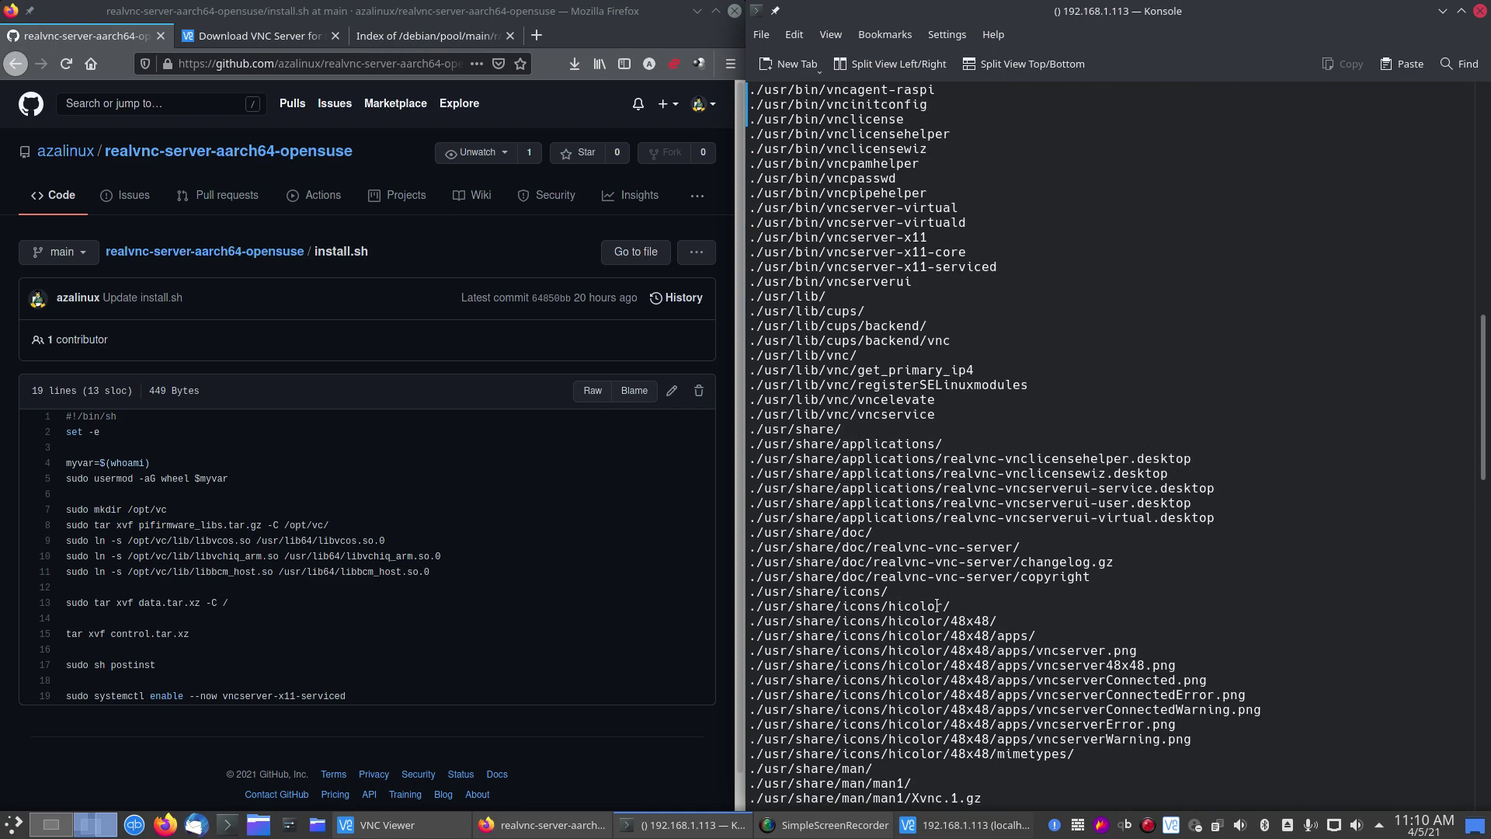
pyautogui.scroll(15, 937, 605)
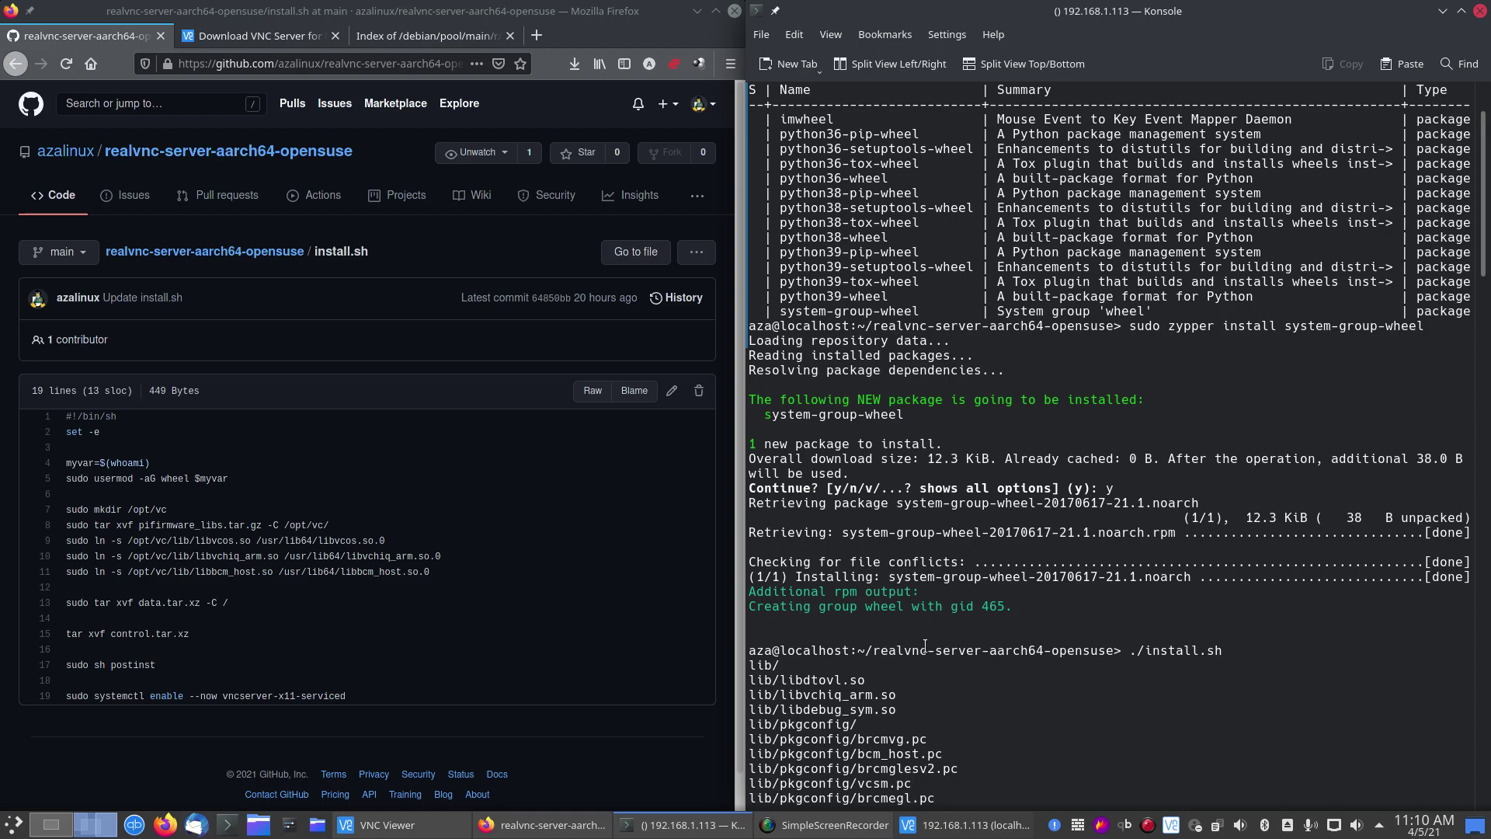
pyautogui.moveTo(915, 417); pyautogui.dragTo(762, 418)
pyautogui.press('super+c')
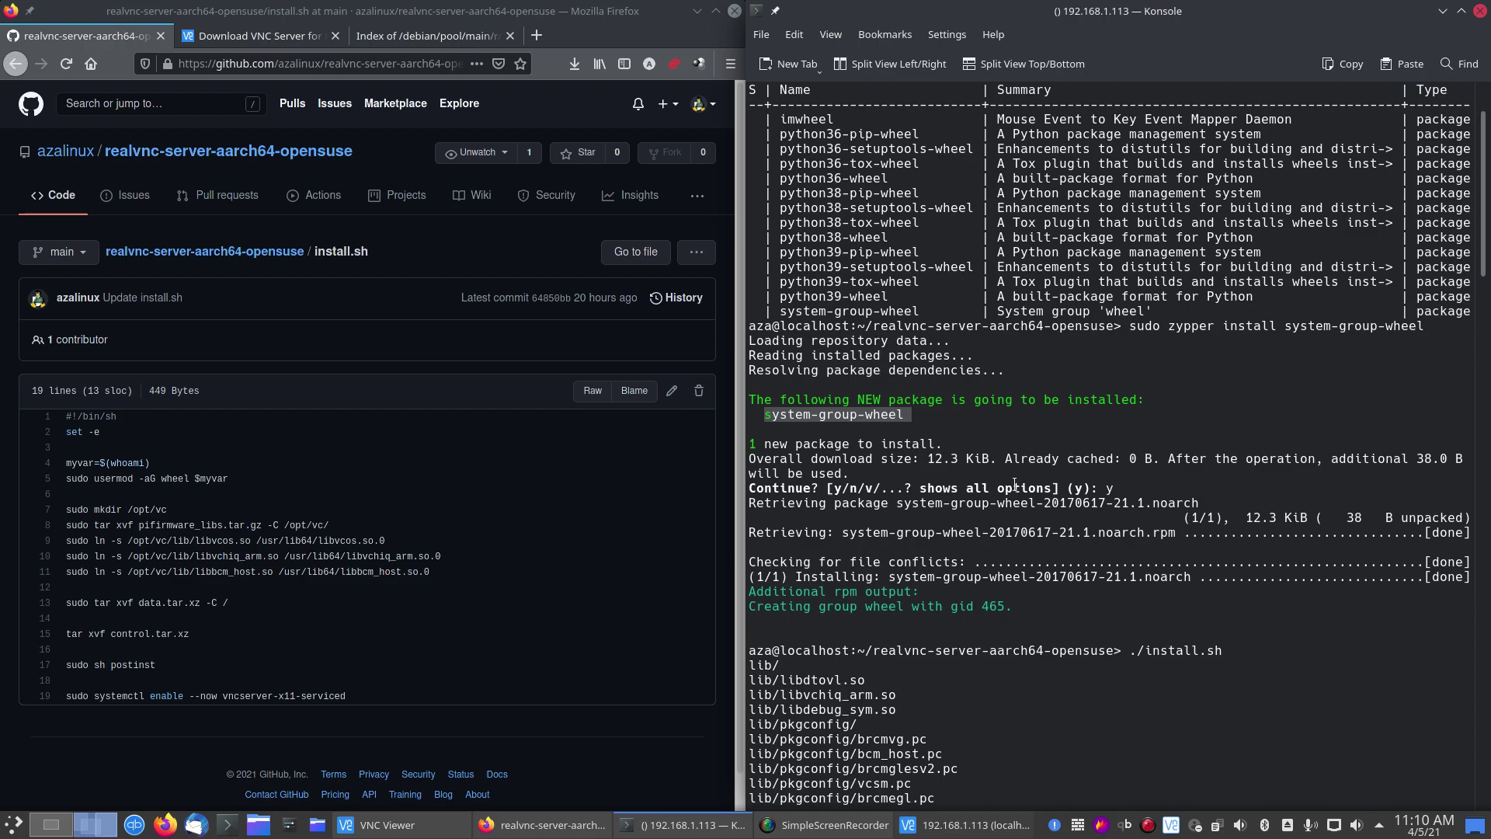
pyautogui.rightClick(892, 407)
pyautogui.click(932, 420)
pyautogui.click(318, 471)
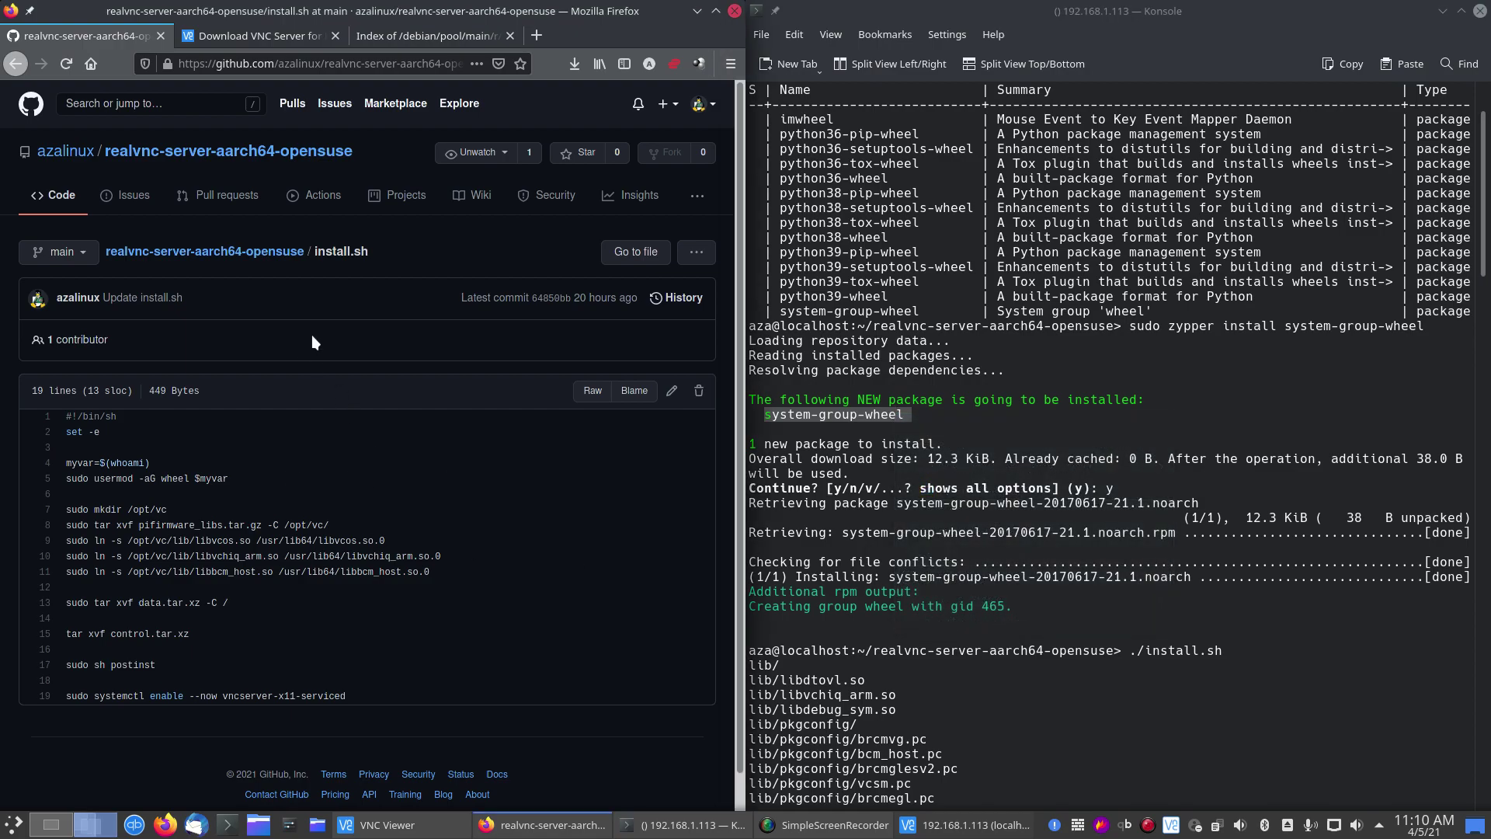
# Step: Edit install.sh to add 'sudo zypper install system-group-wheel' on a new line after set -e
pyautogui.click(671, 392)
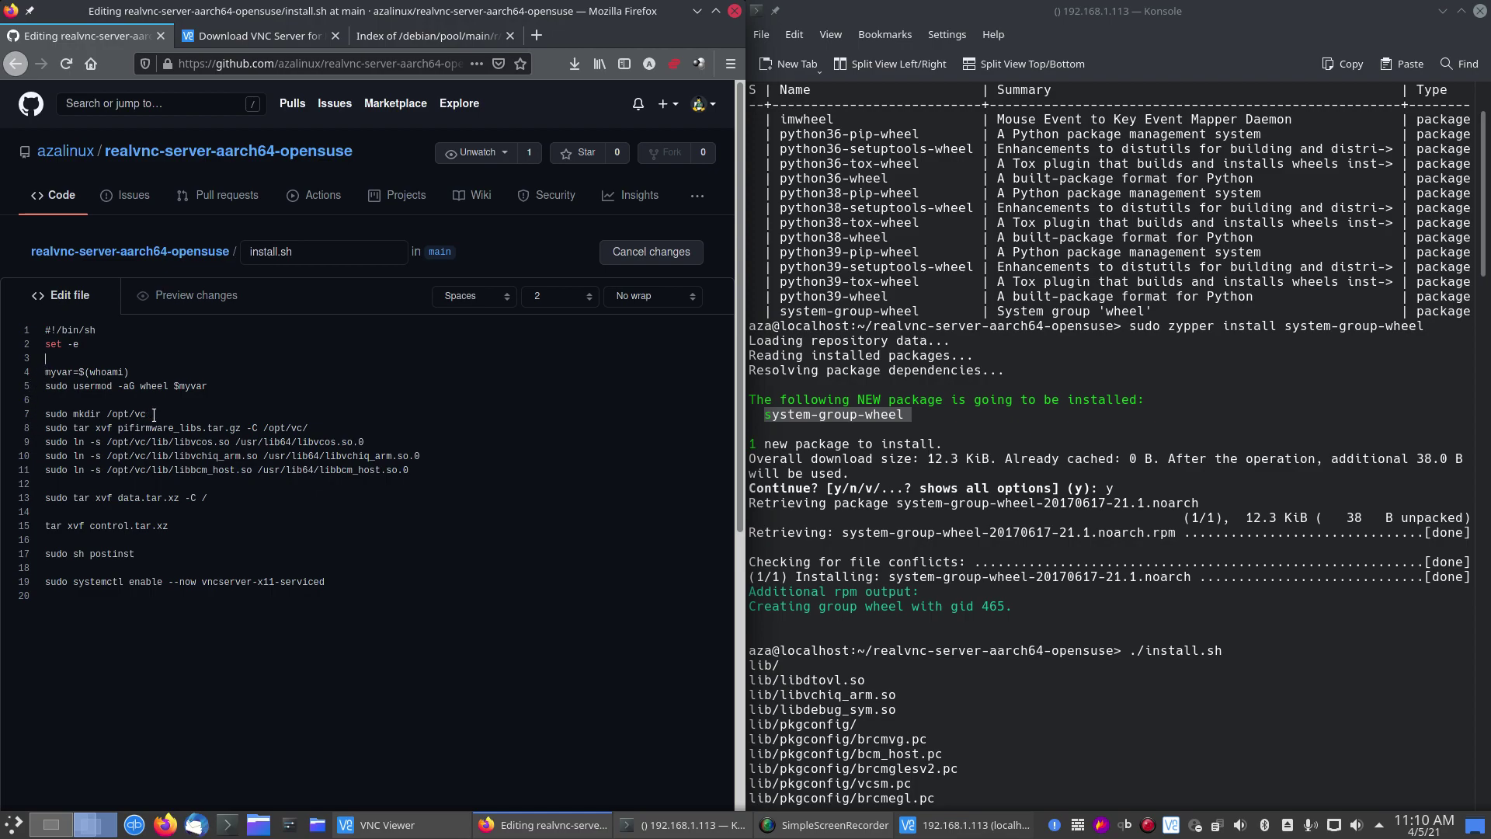
pyautogui.press('Return')
pyautogui.press('Return')
pyautogui.press('Up')
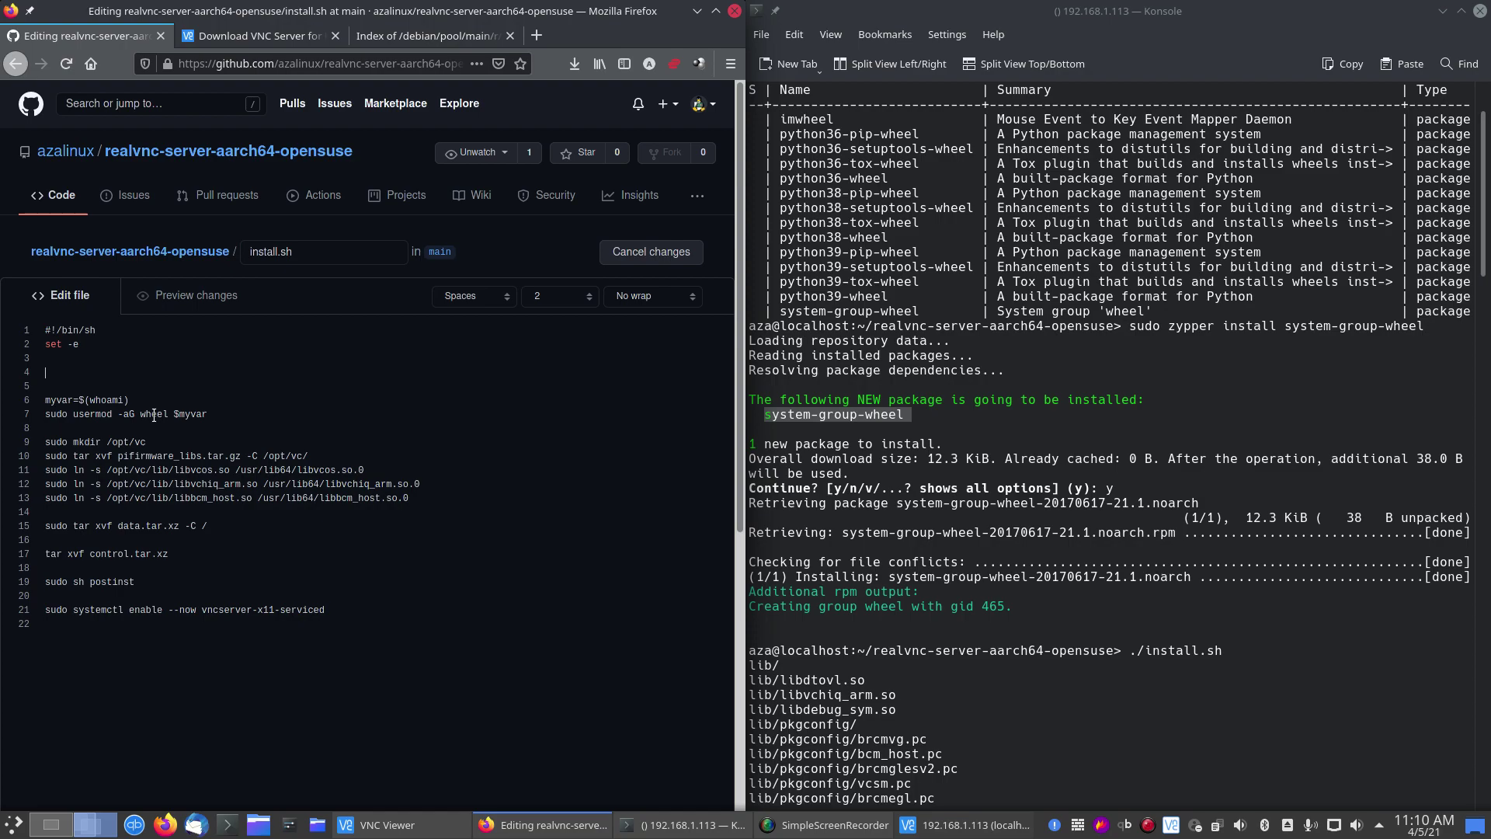
pyautogui.write('sudo zypper install')
pyautogui.press('BackSpace')
pyautogui.press('BackSpace')
pyautogui.press('BackSpace')
pyautogui.press('BackSpace')
pyautogui.press('BackSpace')
pyautogui.press('BackSpace')
pyautogui.press('BackSpace')
pyautogui.write('instal')
pyautogui.press('BackSpace')
pyautogui.press('BackSpace')
pyautogui.press('BackSpace')
pyautogui.press('BackSpace')
pyautogui.press('BackSpace')
pyautogui.write('nstall')
pyautogui.rightClick(211, 393)
pyautogui.click(243, 503)
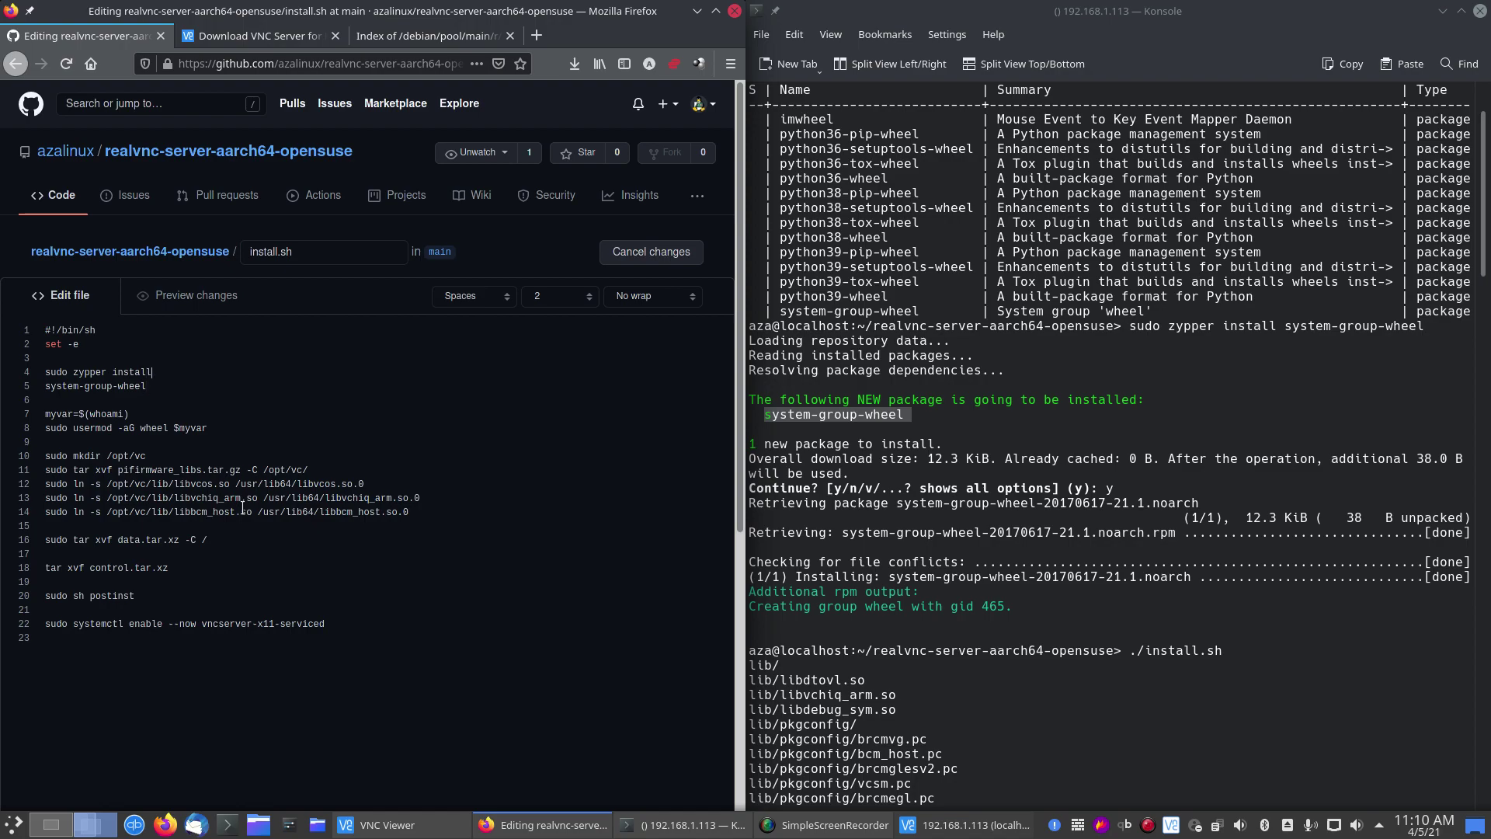
pyautogui.press('Delete')
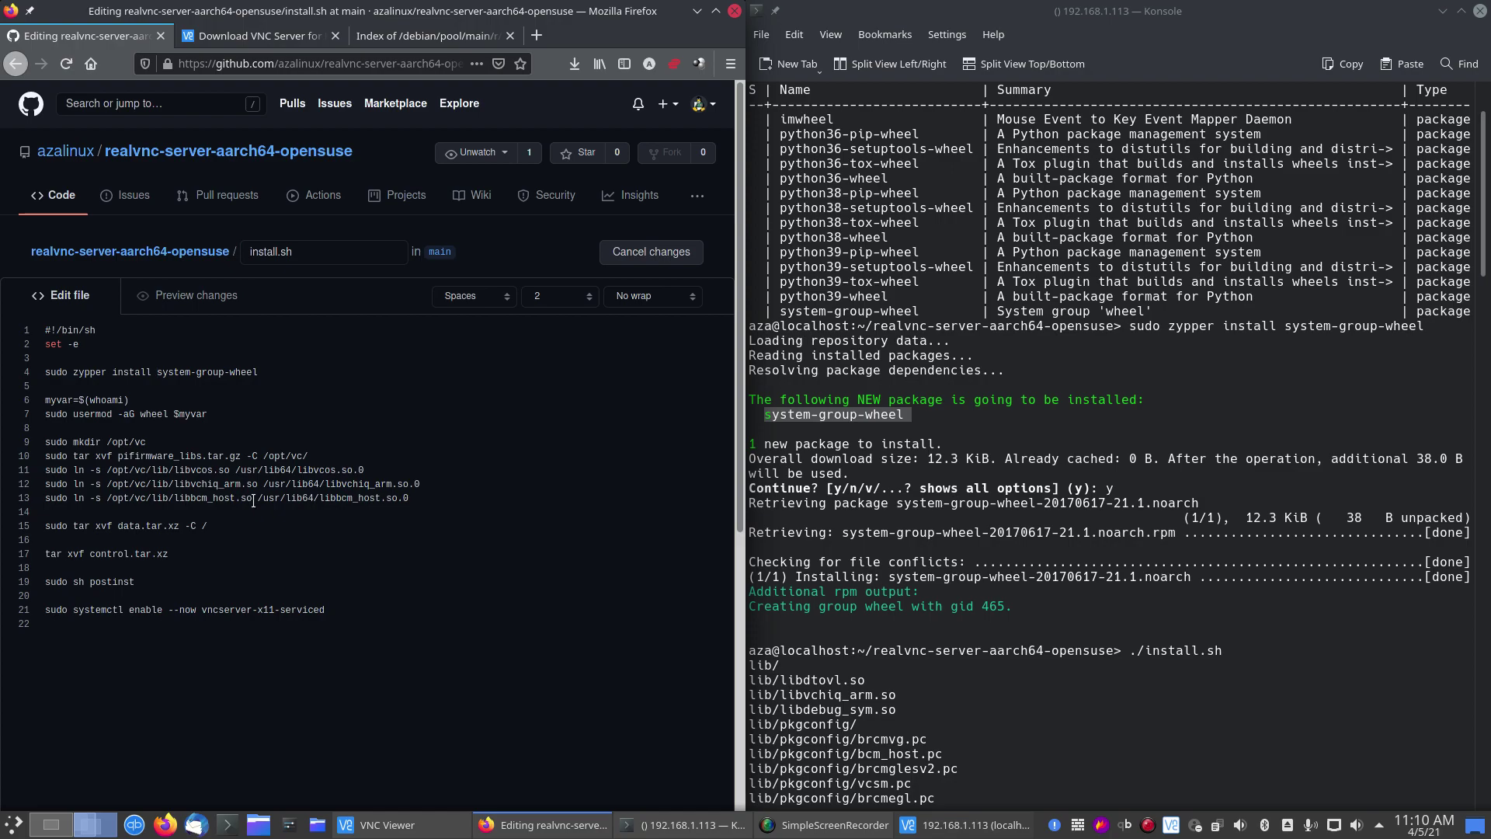
# Step: Bring VNC Viewer forward, maximize and close the home folder window, then centre the neofetch terminal
pyautogui.click(967, 825)
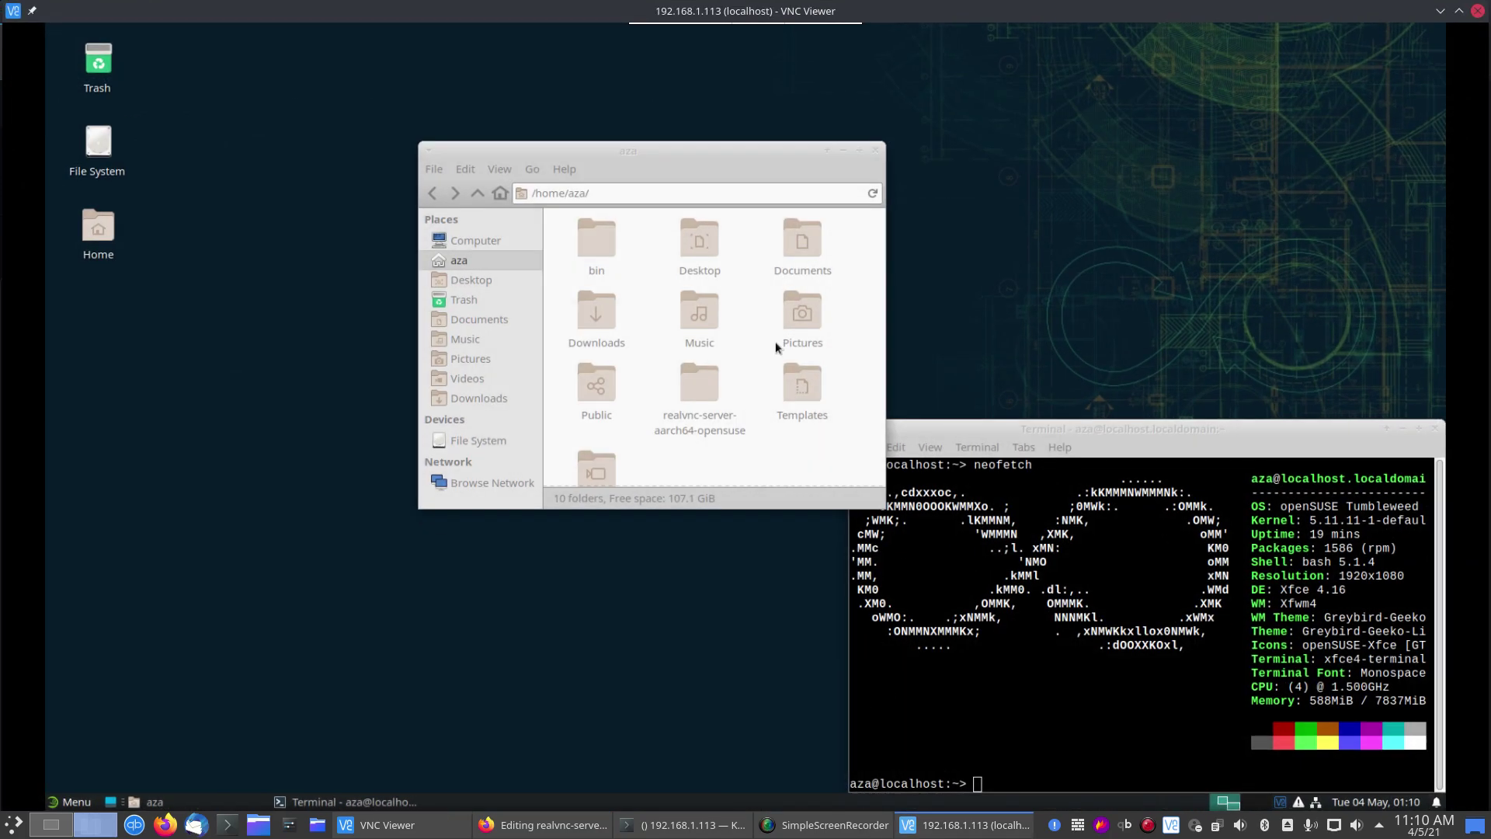
pyautogui.moveTo(783, 139); pyautogui.dragTo(846, 124)
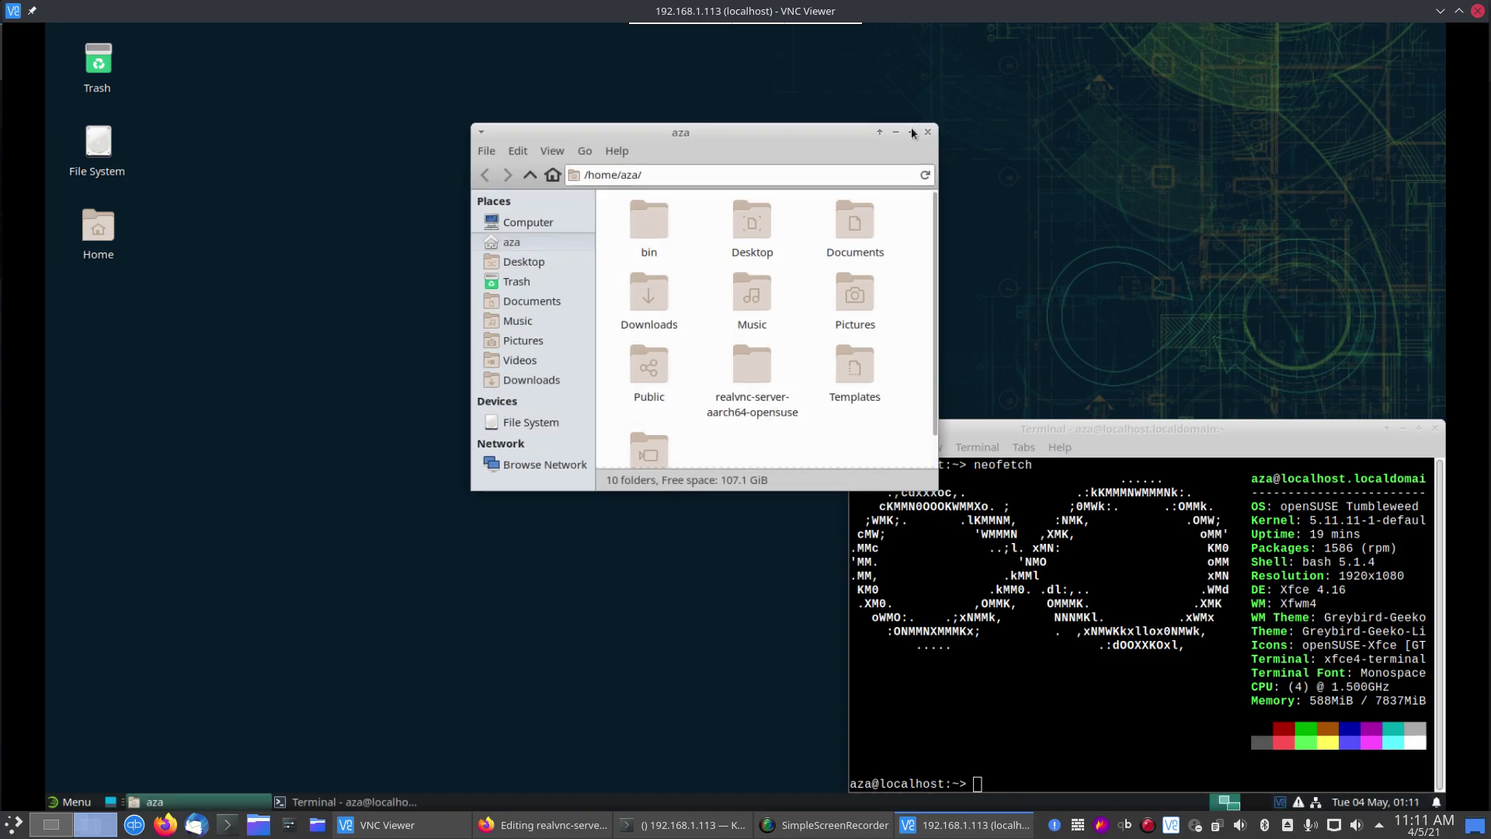
pyautogui.click(914, 131)
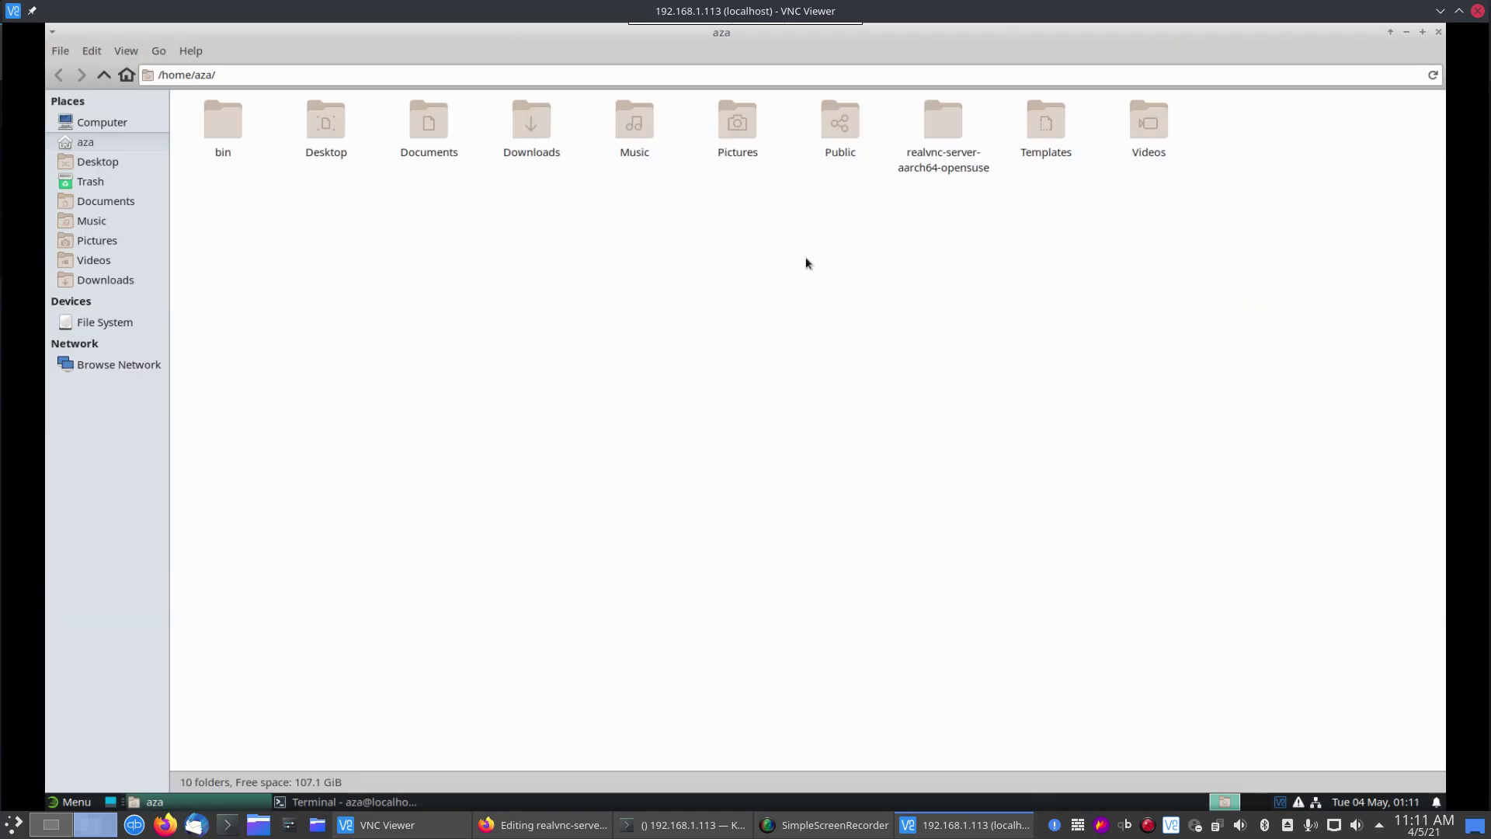
pyautogui.click(1438, 32)
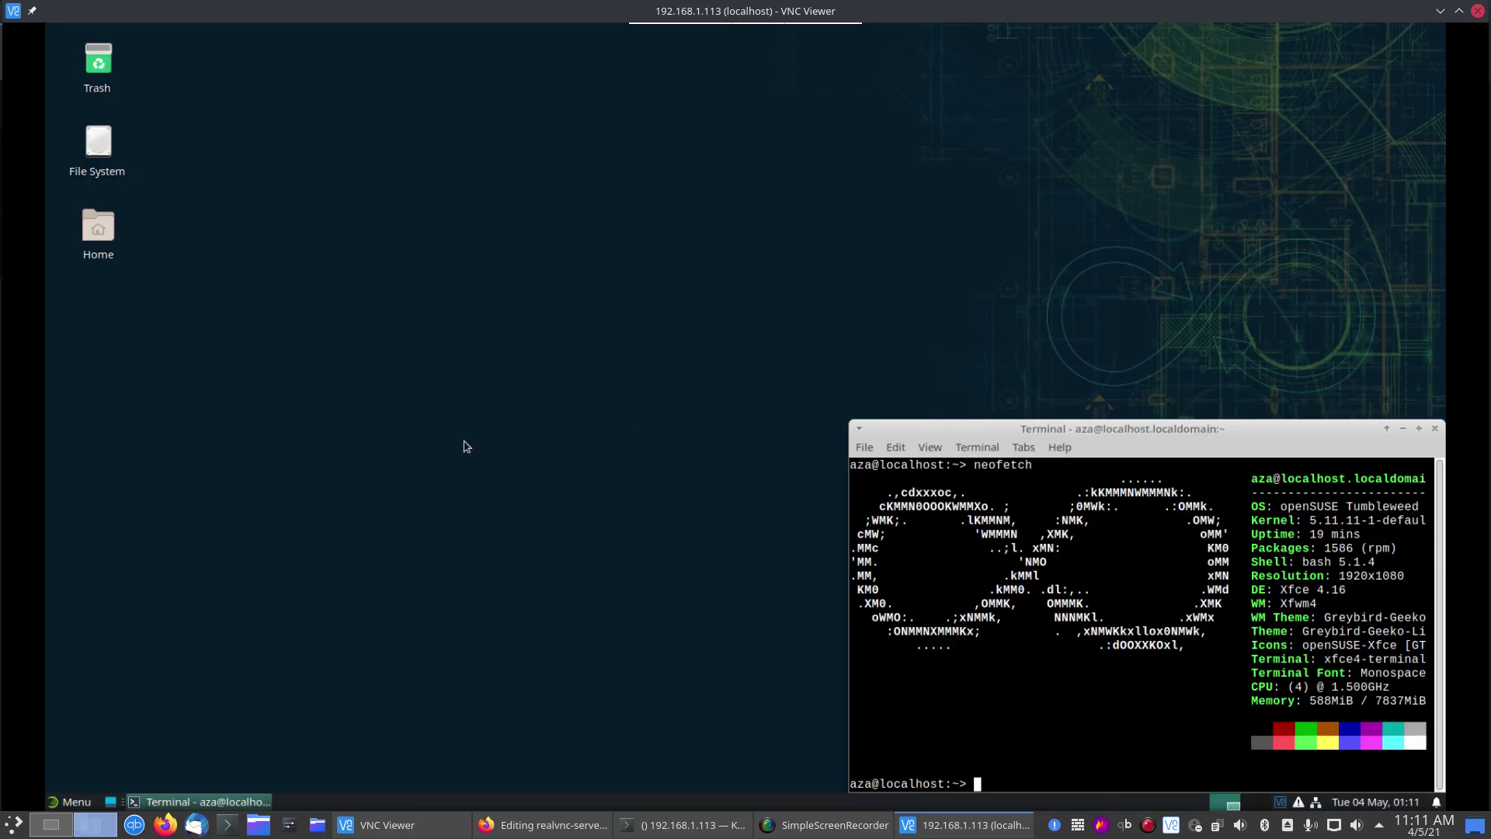
pyautogui.moveTo(1087, 390); pyautogui.dragTo(695, 253)
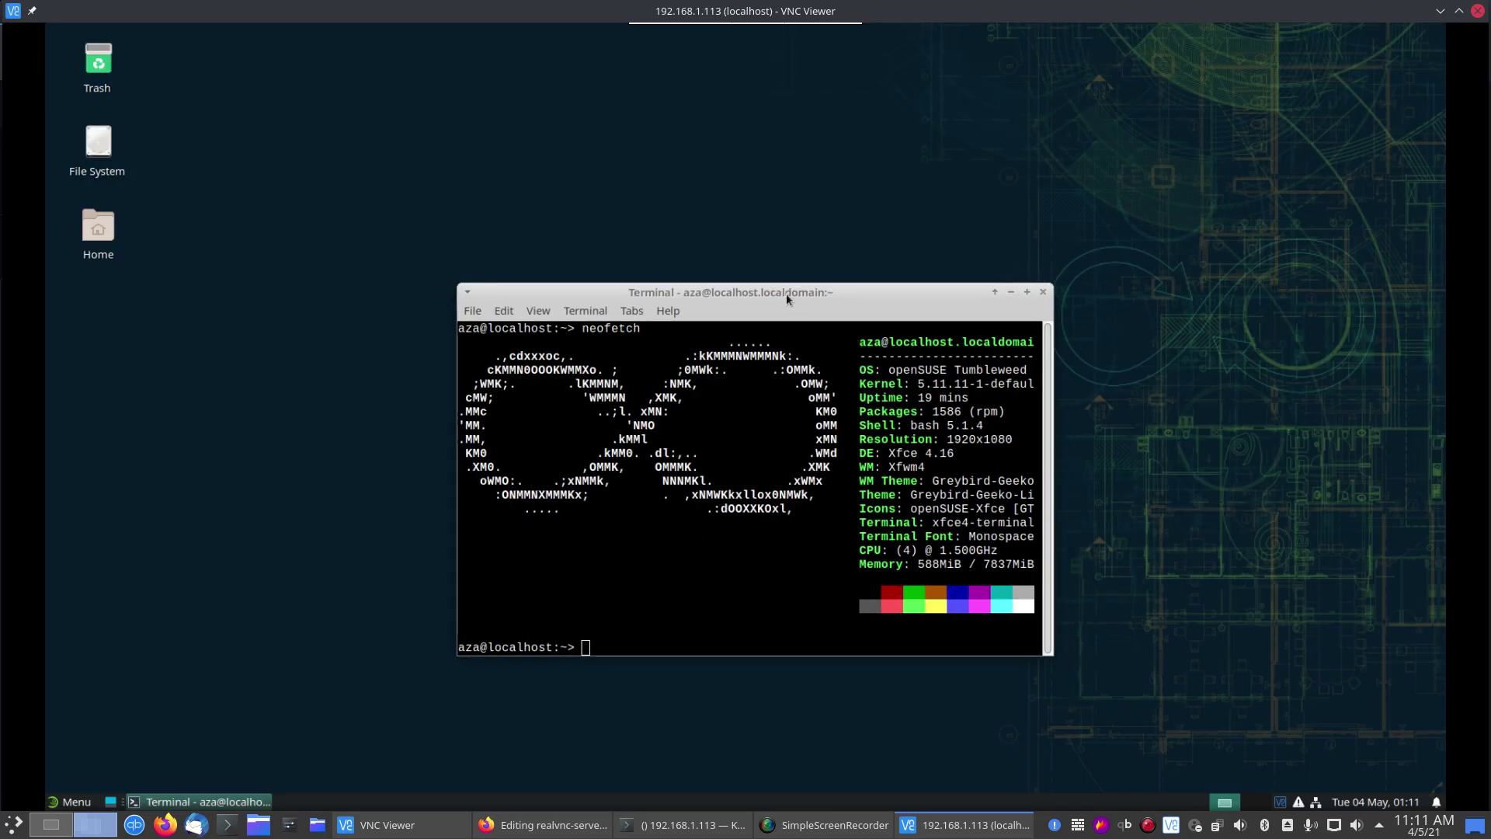